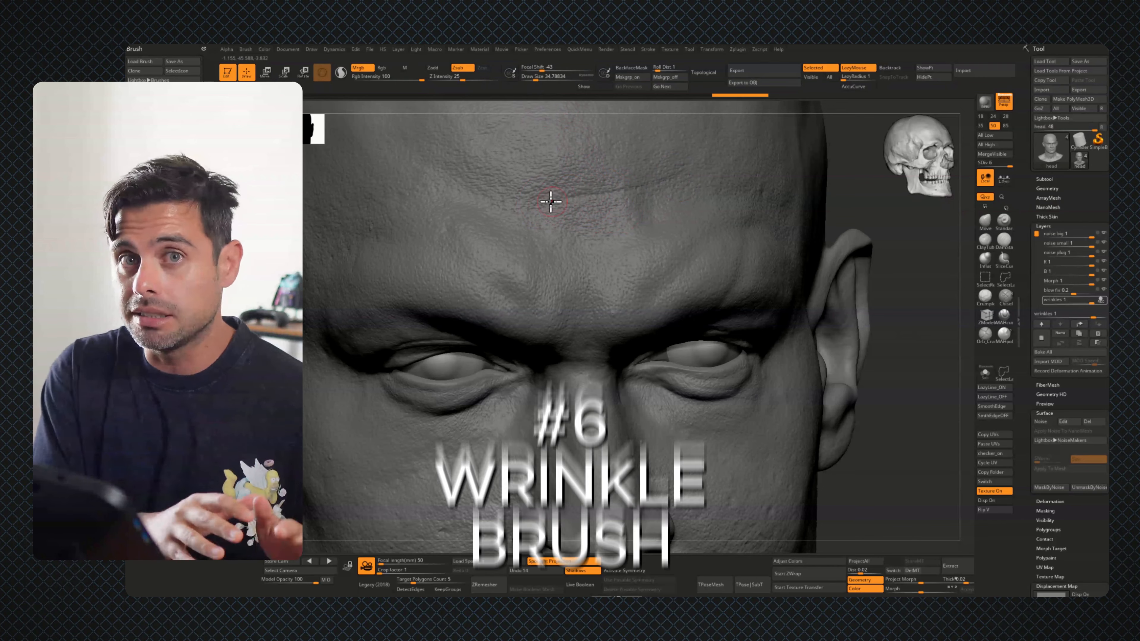
# Carve thin wrinkle strokes across the forehead with Z Intensity 34, and set the brush's Focal Shift to -15
pyautogui.moveTo(549, 201); pyautogui.dragTo(613, 183)
pyautogui.click(535, 78)
pyautogui.moveTo(463, 77); pyautogui.dragTo(468, 78)
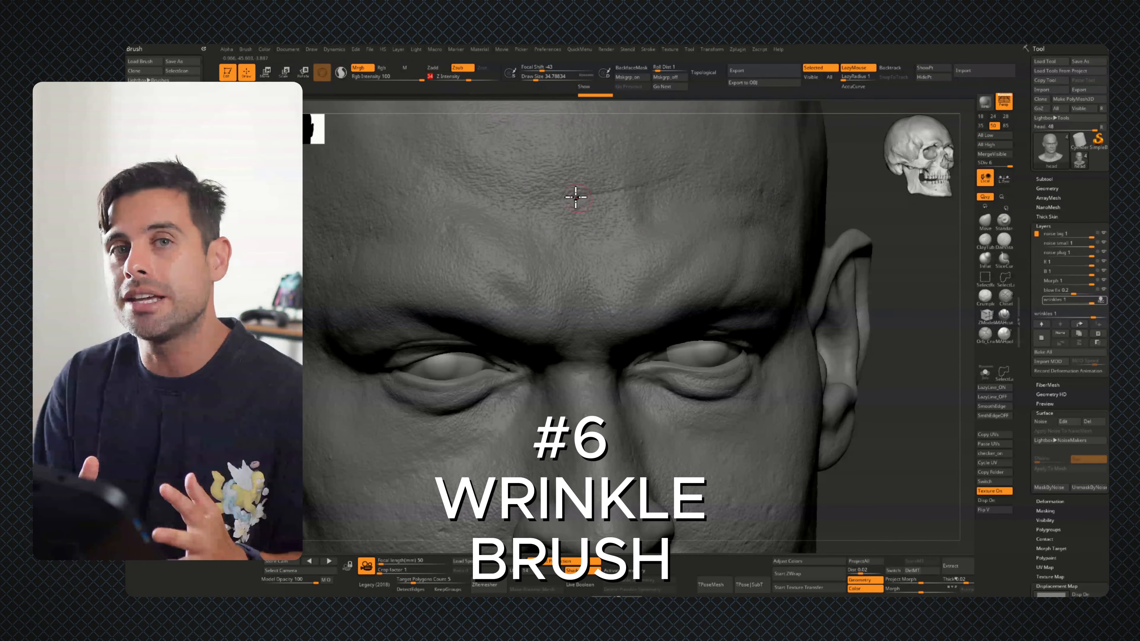
pyautogui.moveTo(565, 198); pyautogui.dragTo(622, 190)
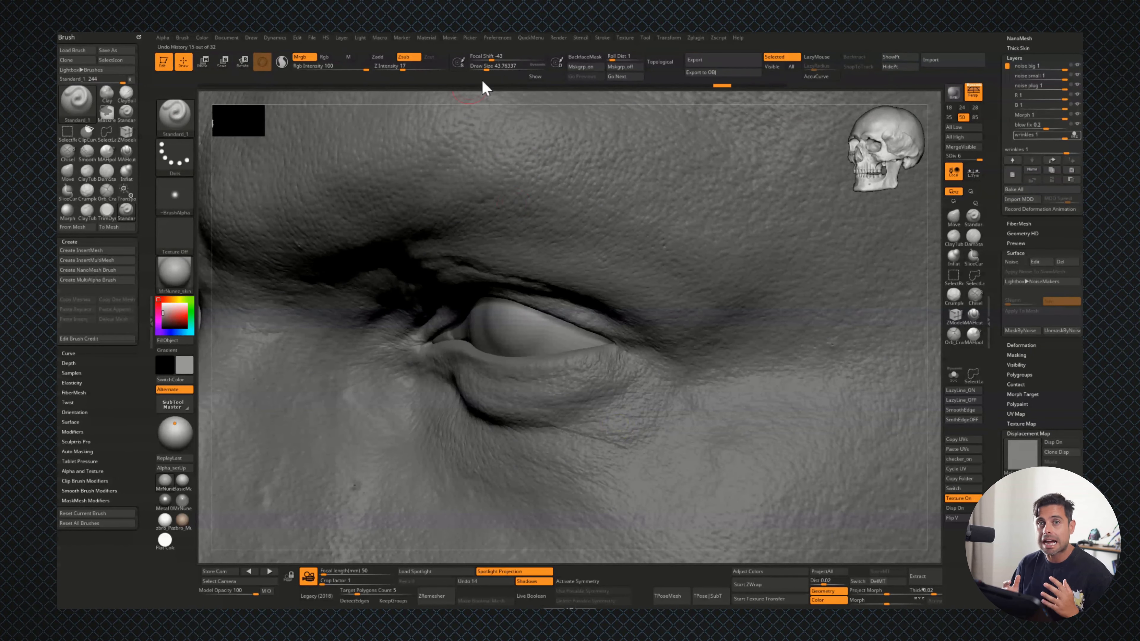
pyautogui.moveTo(507, 57); pyautogui.dragTo(500, 57)
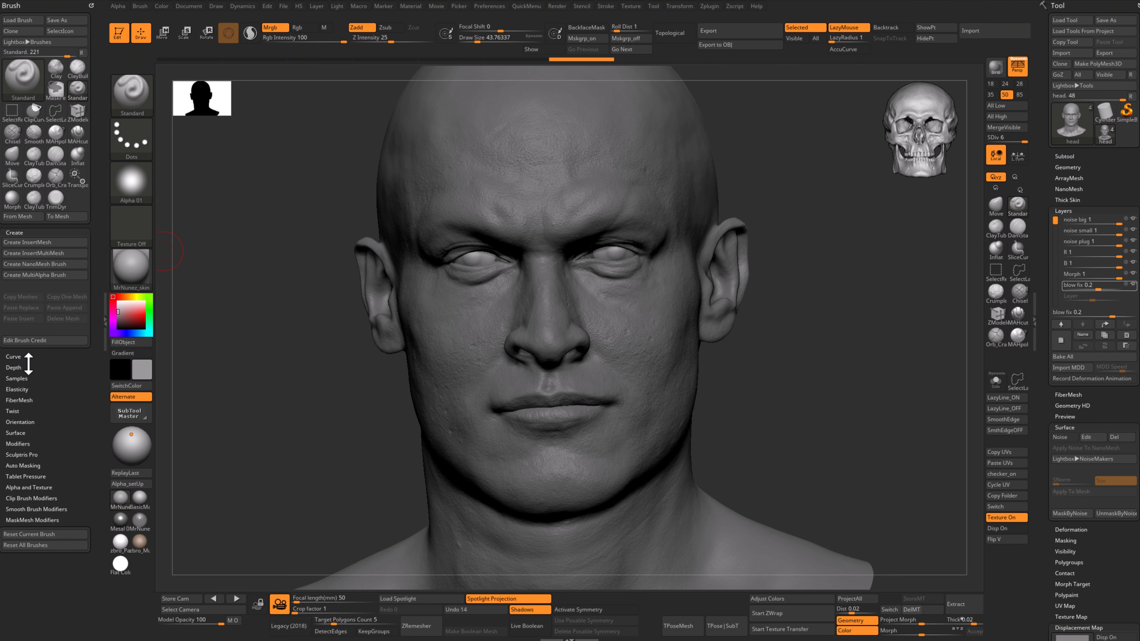
# Clone the Standard brush and assign Alpha 47 to the copy
pyautogui.click(18, 31)
pyautogui.press('b')
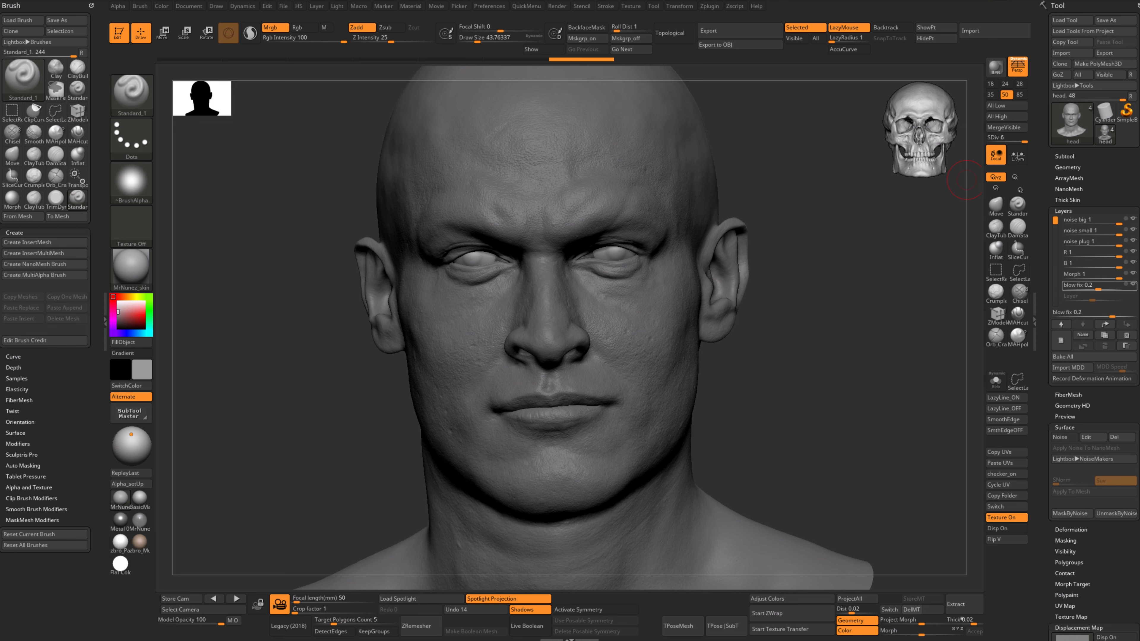
pyautogui.click(135, 184)
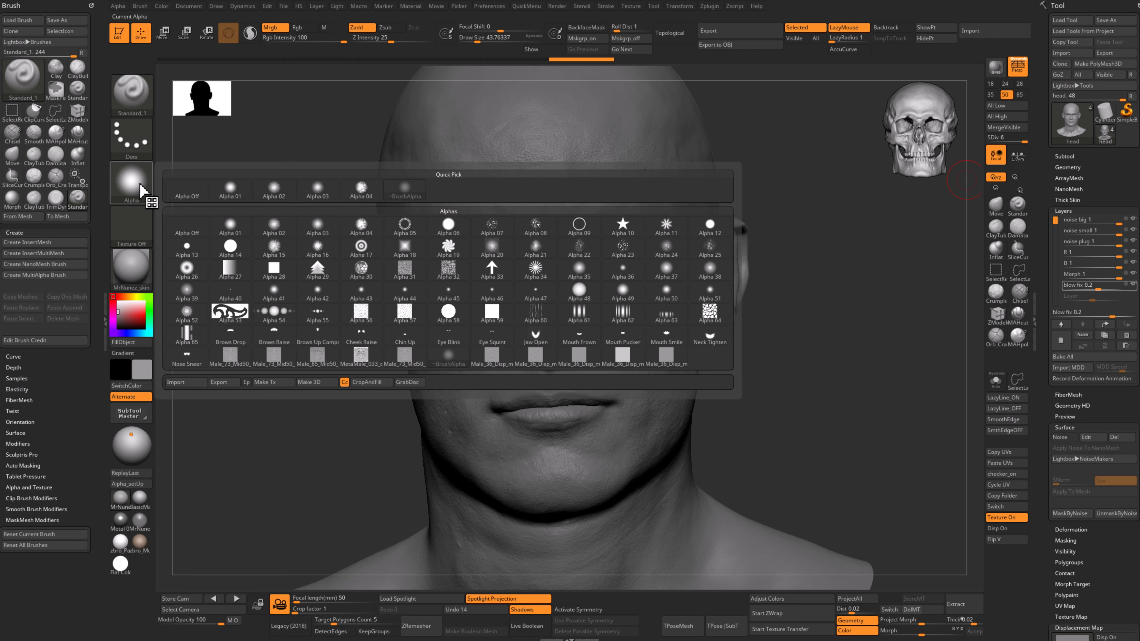
pyautogui.click(535, 292)
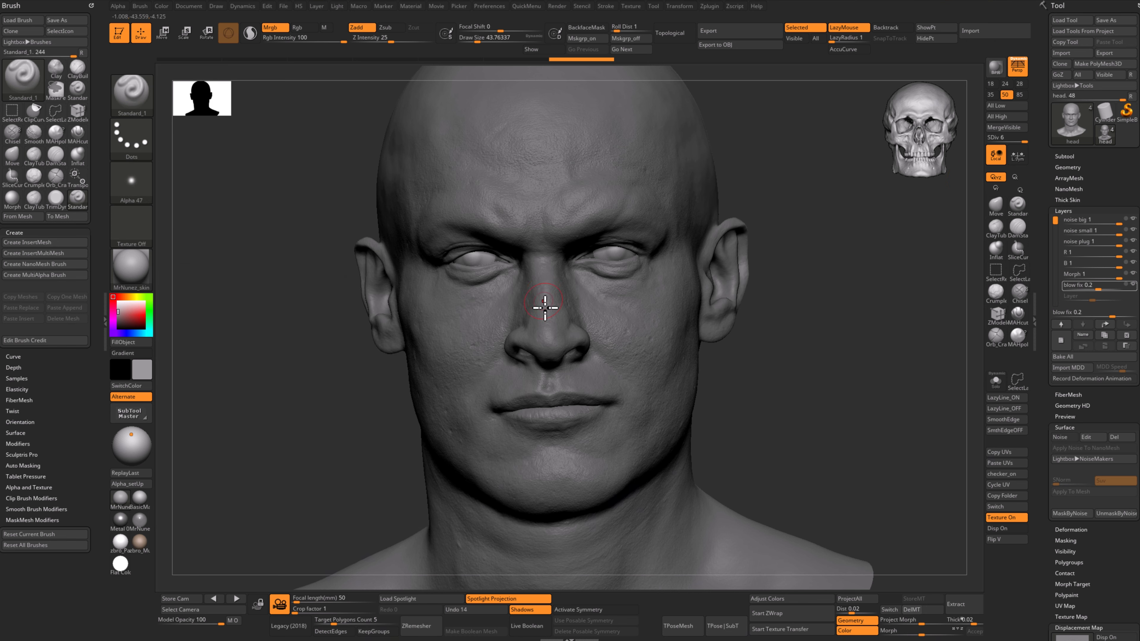
# Add a new sculpting layer to the head and name it wrinkles
pyautogui.click(1087, 346)
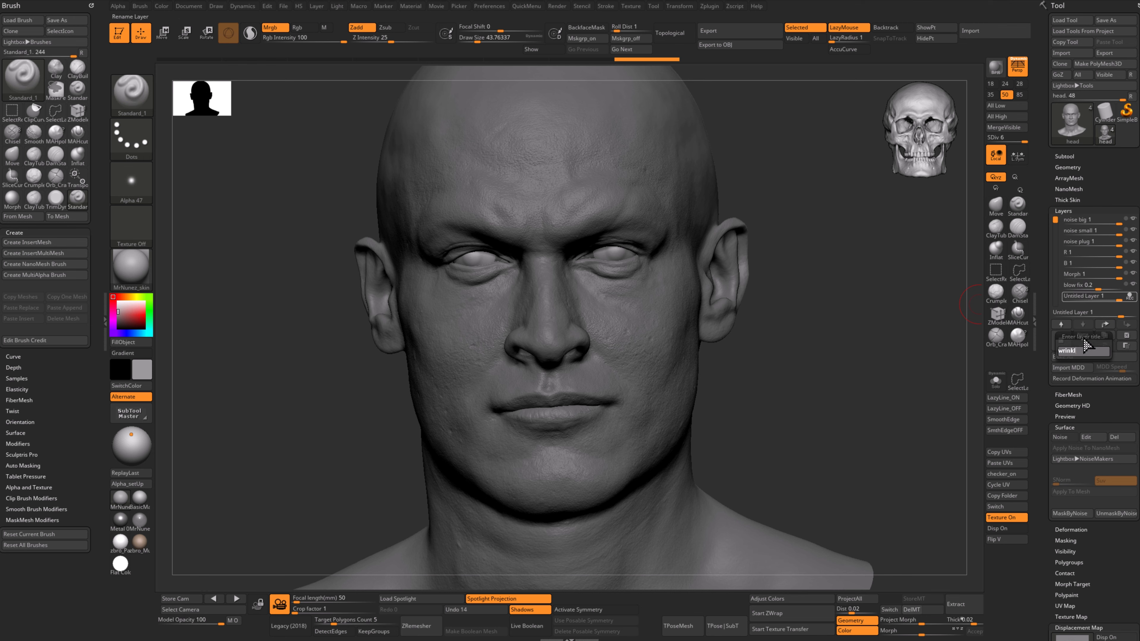
pyautogui.moveTo(649, 217); pyautogui.dragTo(915, 507, button='right')
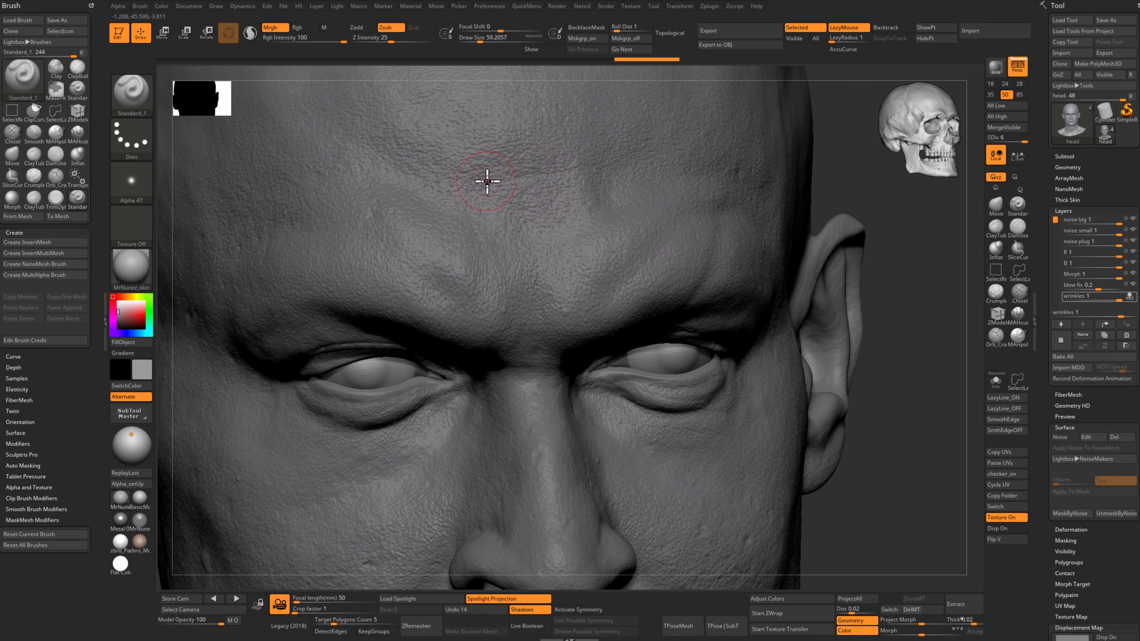
# Set the brush to Zsub with Focal Shift -43, Draw Size about 35 and Z Intensity 34, and carve into the forehead
pyautogui.moveTo(497, 36); pyautogui.dragTo(494, 31)
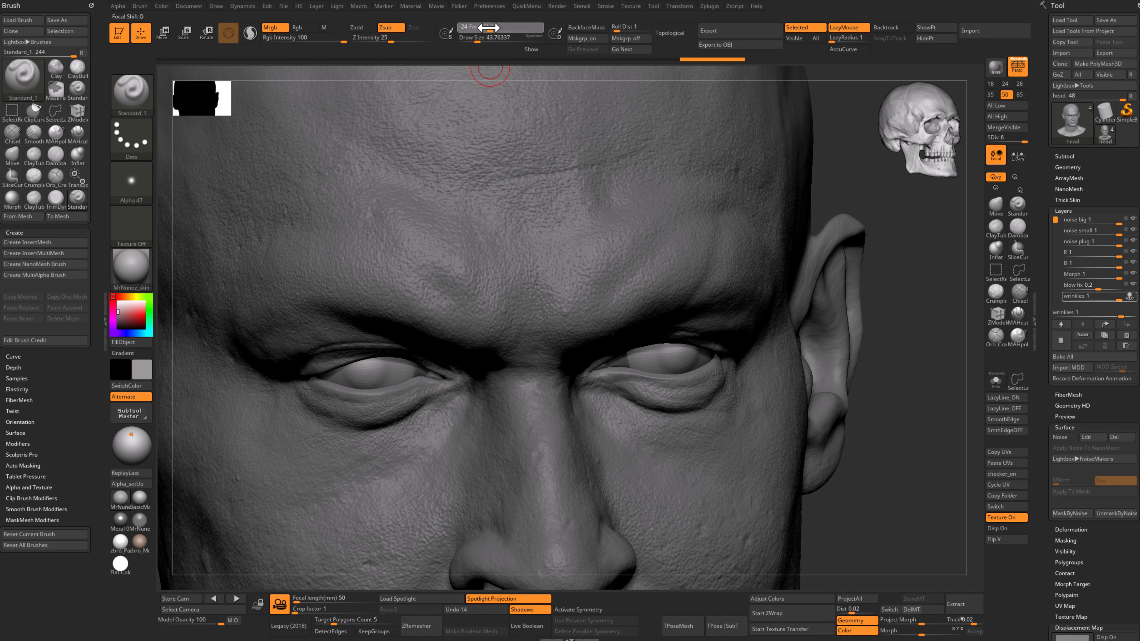
pyautogui.press('s')
pyautogui.moveTo(517, 169); pyautogui.dragTo(515, 171)
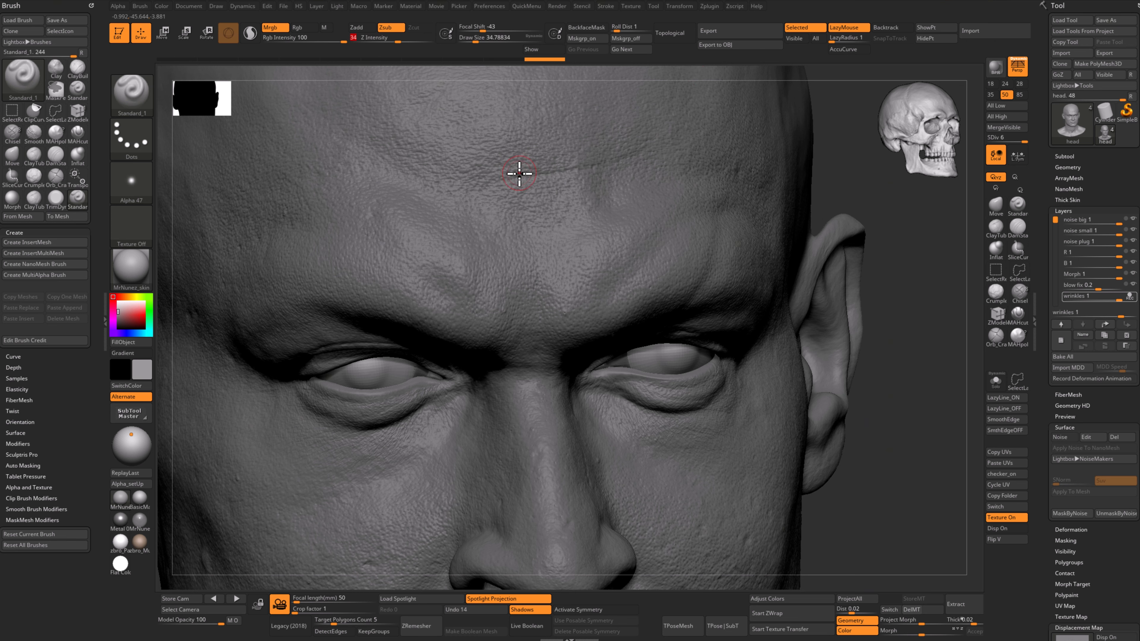
# Carve fine wrinkles beneath the eye and along the lower eyelid bag, using Zsub with Focal Shift -15 and Z Intensity 17
pyautogui.keyDown('shift'); pyautogui.moveTo(852, 134); pyautogui.dragTo(820, 117); pyautogui.keyUp('shift')
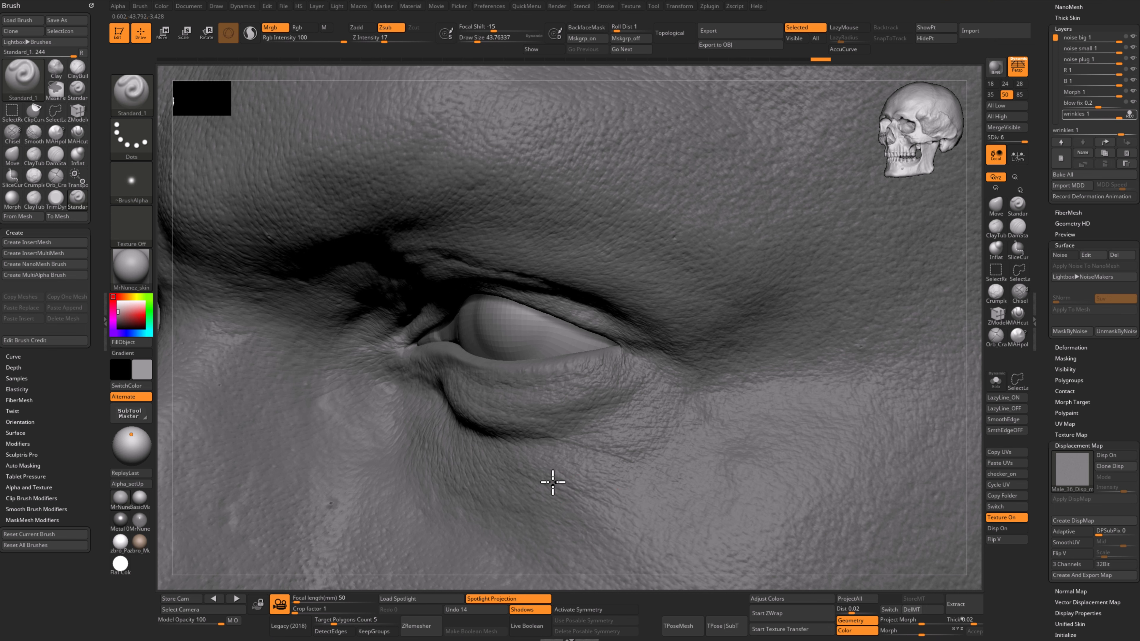
pyautogui.keyDown('shift'); pyautogui.moveTo(330, 582); pyautogui.dragTo(387, 583); pyautogui.keyUp('shift')
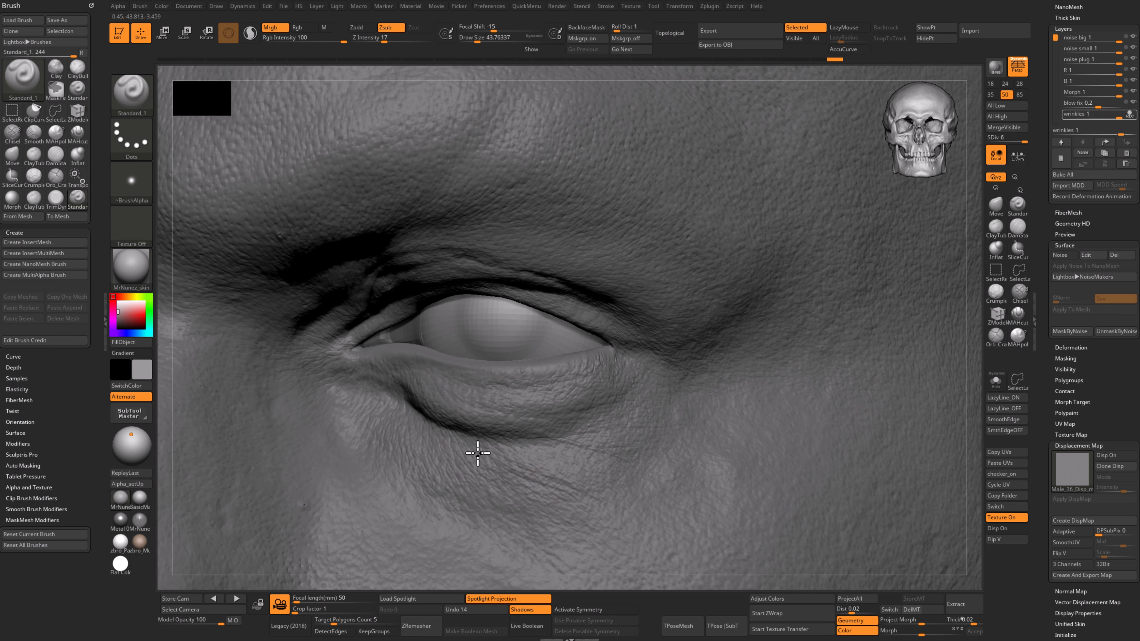
pyautogui.moveTo(477, 450); pyautogui.dragTo(516, 469)
pyautogui.moveTo(588, 582); pyautogui.dragTo(621, 582)
pyautogui.moveTo(466, 450); pyautogui.dragTo(534, 478)
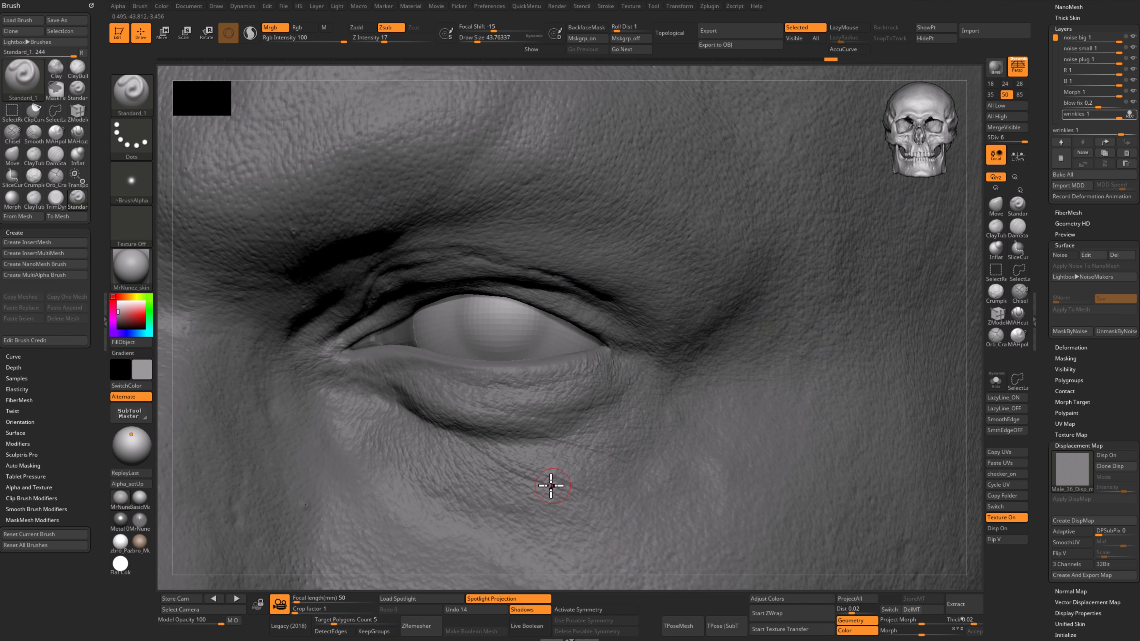
pyautogui.moveTo(976, 503); pyautogui.dragTo(940, 492)
pyautogui.moveTo(570, 435); pyautogui.dragTo(619, 451)
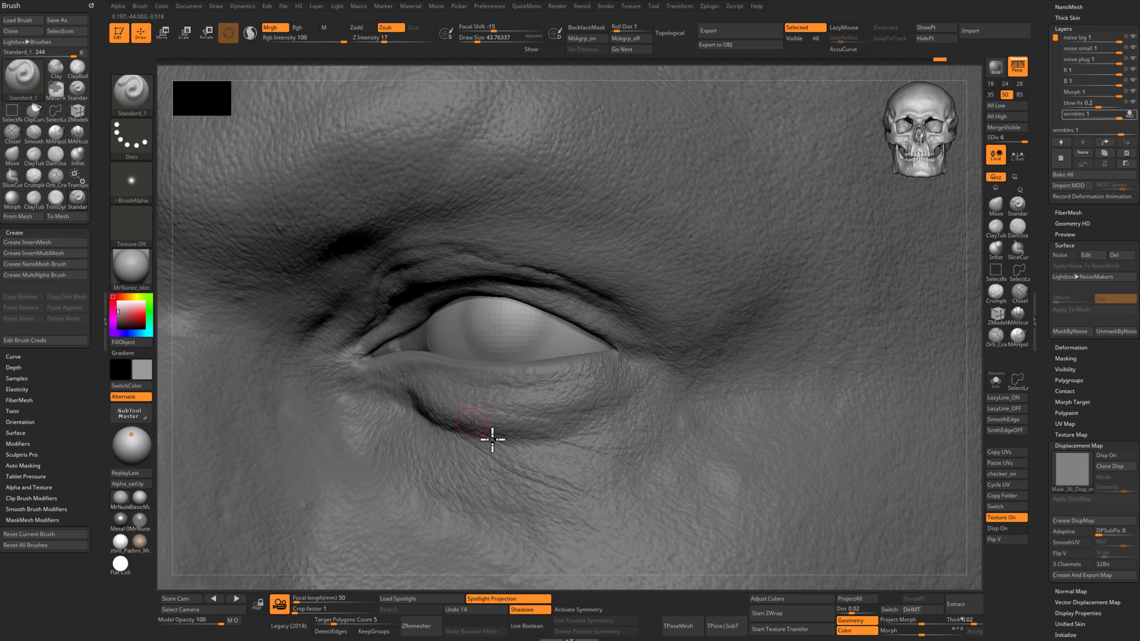
pyautogui.moveTo(973, 404); pyautogui.dragTo(211, 439)
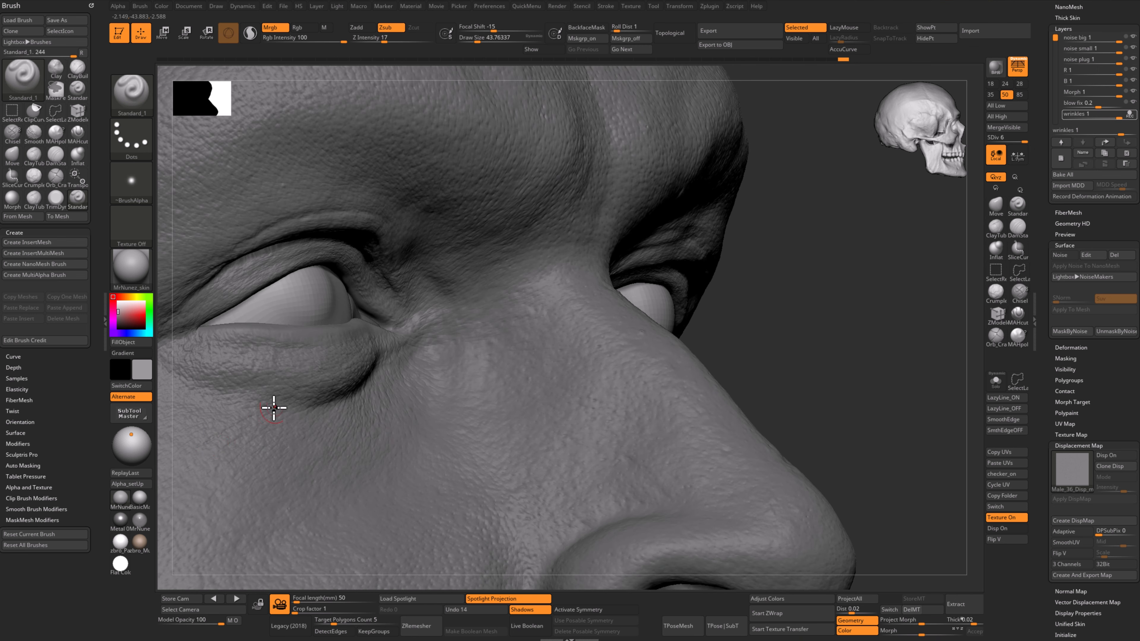
pyautogui.moveTo(246, 435); pyautogui.dragTo(367, 390, button='right')
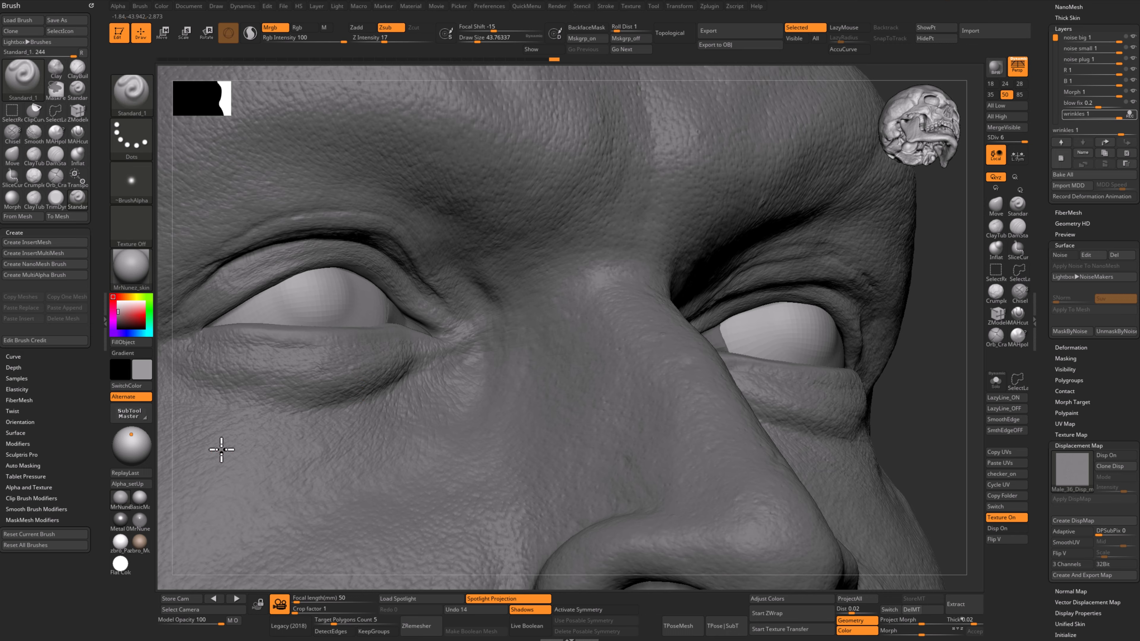
pyautogui.moveTo(957, 406); pyautogui.dragTo(959, 538)
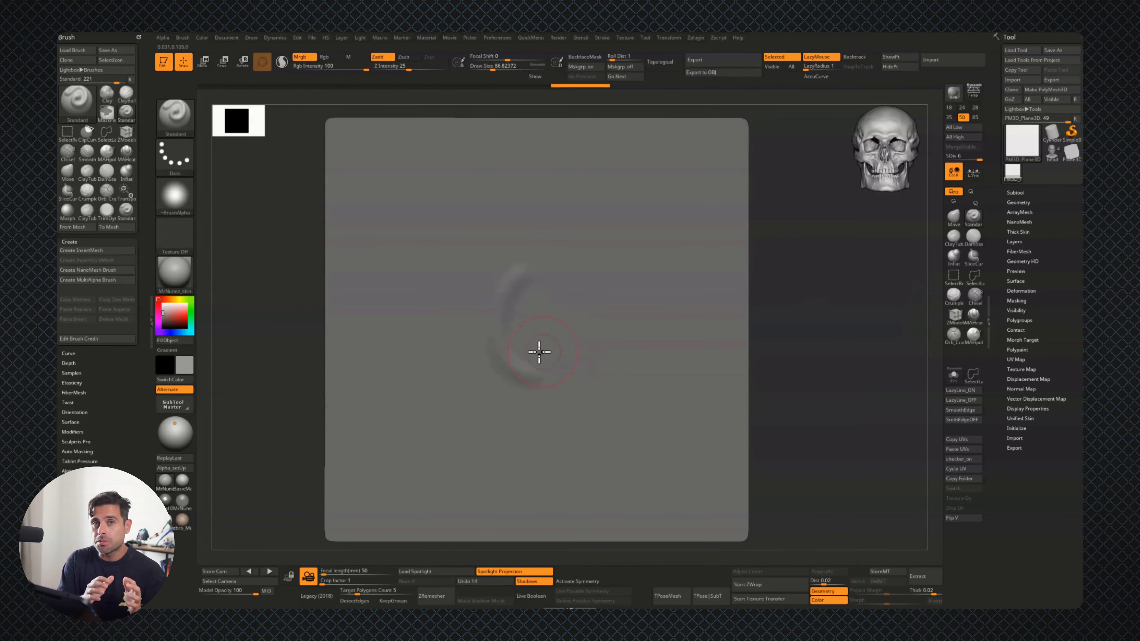
# Paint a soft irregular mask in the middle of the plane, invert it and select the Move brush
pyautogui.moveTo(539, 352)
pyautogui.mouseDown()
pyautogui.moveTo(557, 272)
pyautogui.moveTo(559, 301)
pyautogui.mouseUp()
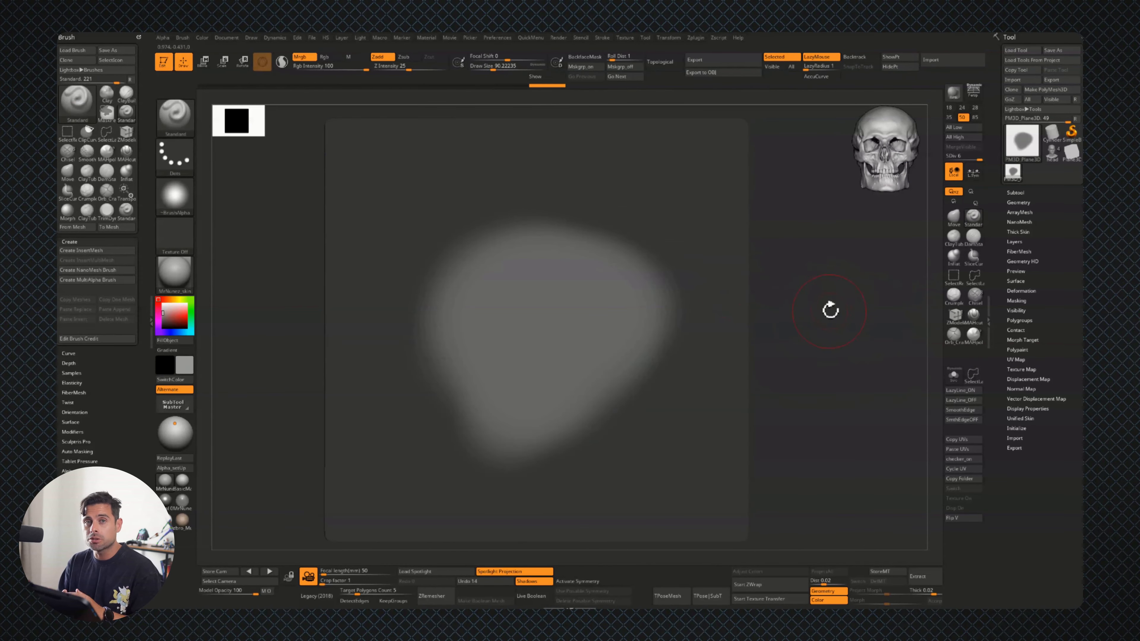
pyautogui.press('b')
pyautogui.press('m')
pyautogui.press('v')
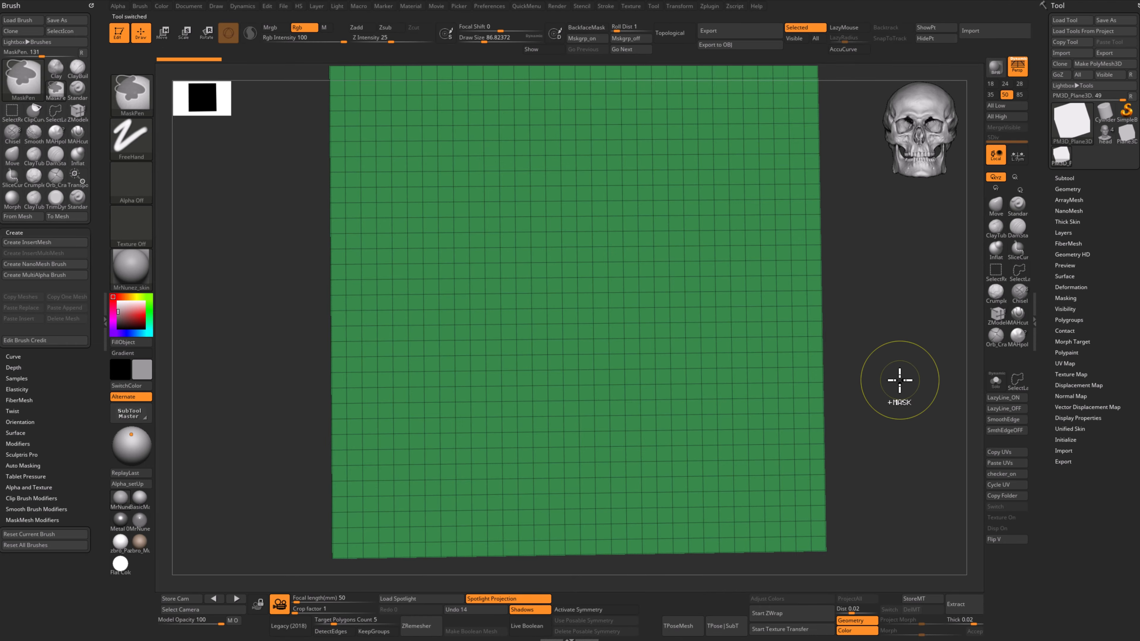
# Subdivide the plane to SDiv 6, turn off perspective and hide the polyframe
pyautogui.moveTo(898, 381); pyautogui.dragTo(827, 364)
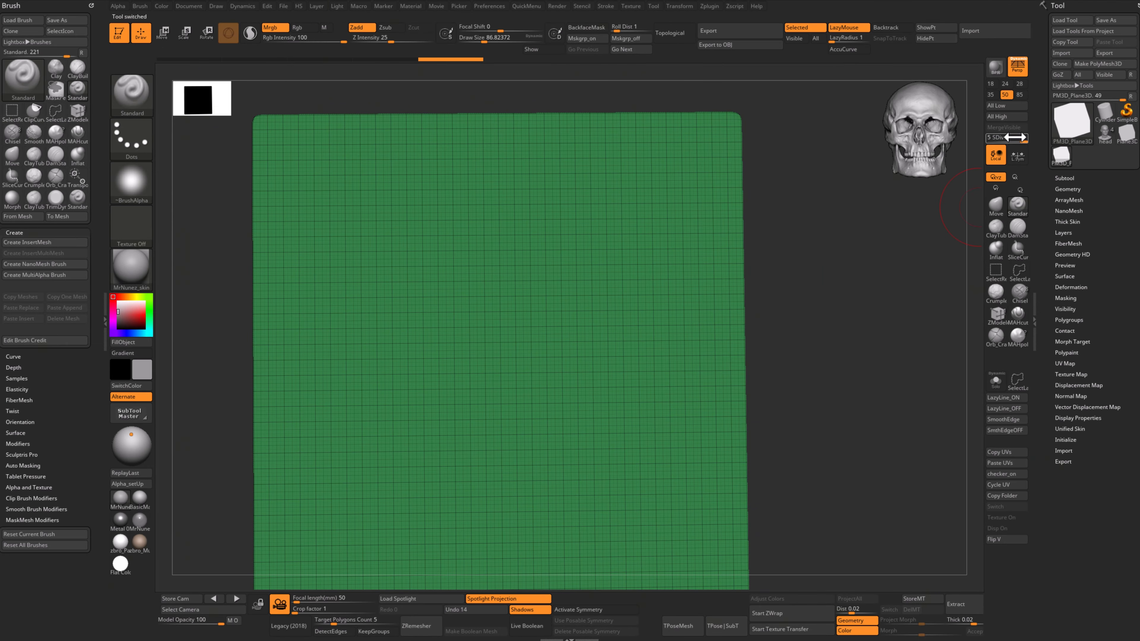
pyautogui.hotkey('ctrl', 'd')
pyautogui.keyDown('alt'); pyautogui.moveTo(895, 380); pyautogui.dragTo(908, 337); pyautogui.keyUp('alt')
pyautogui.moveTo(865, 151)
pyautogui.keyDown('alt'); pyautogui.mouseDown()
pyautogui.moveTo(857, 303)
pyautogui.moveTo(898, 317)
pyautogui.moveTo(978, 310)
pyautogui.mouseUp(); pyautogui.keyUp('alt')
pyautogui.press('p')
pyautogui.hotkey('shift', 'f')
# Mask a soft, irregular mole shape in the middle of the plane with Draw Size about 90, and invert the mask
pyautogui.press('s')
pyautogui.keyDown('ctrl'); pyautogui.moveTo(527, 357); pyautogui.dragTo(651, 351); pyautogui.keyUp('ctrl')
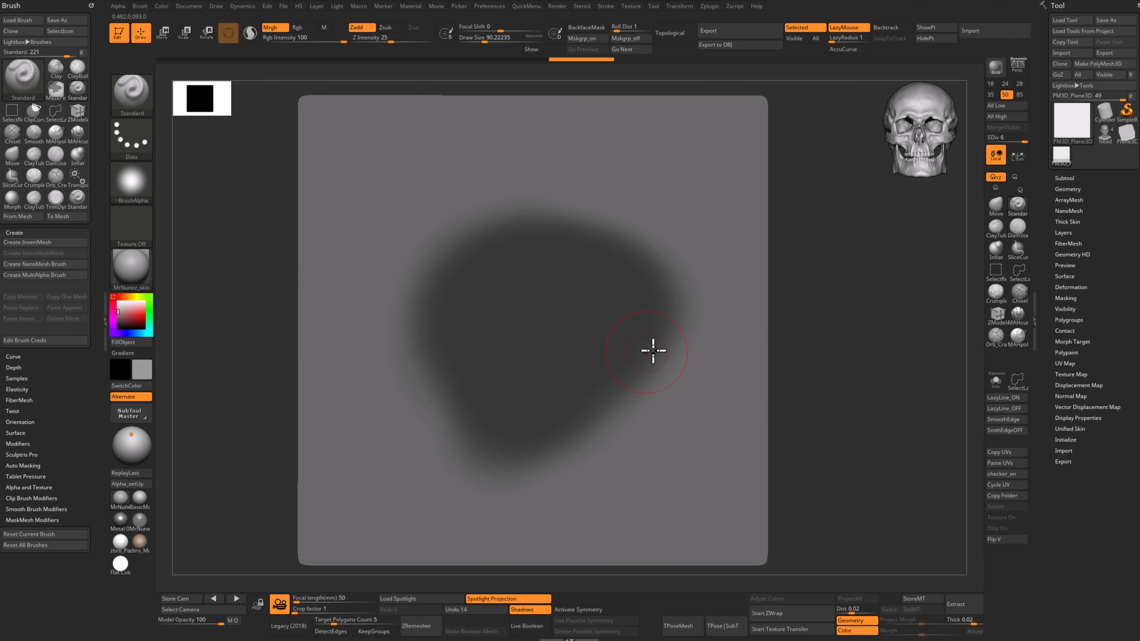
pyautogui.hotkey('ctrl', 'i')
# Raise the unmasked area with the Move brush set to Alpha Off, and clear the mask
pyautogui.press('b')
pyautogui.press('m')
pyautogui.press('v')
pyautogui.click(131, 181)
pyautogui.click(191, 193)
pyautogui.moveTo(621, 278); pyautogui.dragTo(609, 317)
pyautogui.keyDown('ctrl'); pyautogui.moveTo(866, 314); pyautogui.dragTo(895, 335); pyautogui.keyUp('ctrl')
# Build up the raised mole shape with the Standard brush at Draw Size 112
pyautogui.press('b')
pyautogui.press('s')
pyautogui.press('t')
pyautogui.moveTo(466, 413); pyautogui.dragTo(676, 318)
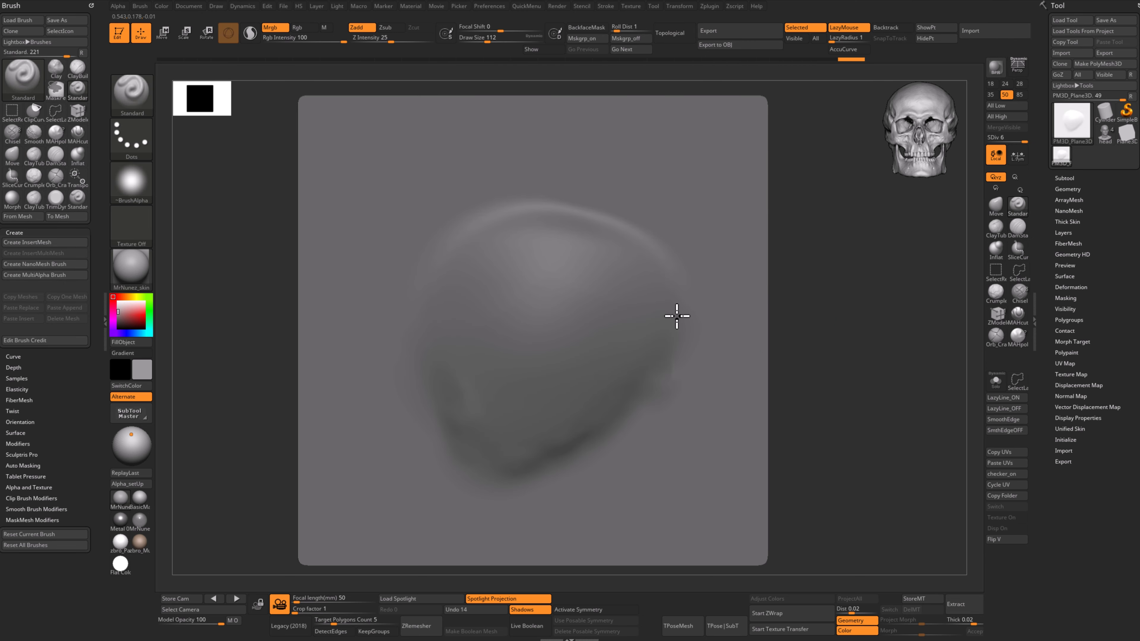
# Add uneven volume across the middle of the mole with the ClayBuildup brush
pyautogui.press('b')
pyautogui.press('c')
pyautogui.press('b')
pyautogui.moveTo(563, 349)
pyautogui.mouseDown()
pyautogui.moveTo(522, 361)
pyautogui.moveTo(480, 338)
pyautogui.mouseUp()
# Step down to SDiv 4 and soften the mole's lumps and edges with the Smooth brush
pyautogui.hotkey('shift', 'd')
pyautogui.hotkey('shift', 'd')
pyautogui.moveTo(498, 431)
pyautogui.mouseDown()
pyautogui.moveTo(554, 436)
pyautogui.moveTo(502, 443)
pyautogui.mouseUp()
pyautogui.moveTo(435, 343)
pyautogui.mouseDown()
pyautogui.moveTo(473, 252)
pyautogui.moveTo(444, 332)
pyautogui.mouseUp()
pyautogui.moveTo(622, 256)
pyautogui.mouseDown()
pyautogui.moveTo(552, 298)
pyautogui.moveTo(601, 265)
pyautogui.mouseUp()
pyautogui.moveTo(642, 296)
pyautogui.mouseDown()
pyautogui.moveTo(585, 406)
pyautogui.moveTo(637, 324)
pyautogui.mouseUp()
pyautogui.moveTo(565, 314)
pyautogui.mouseDown()
pyautogui.moveTo(542, 346)
pyautogui.moveTo(603, 336)
pyautogui.mouseUp()
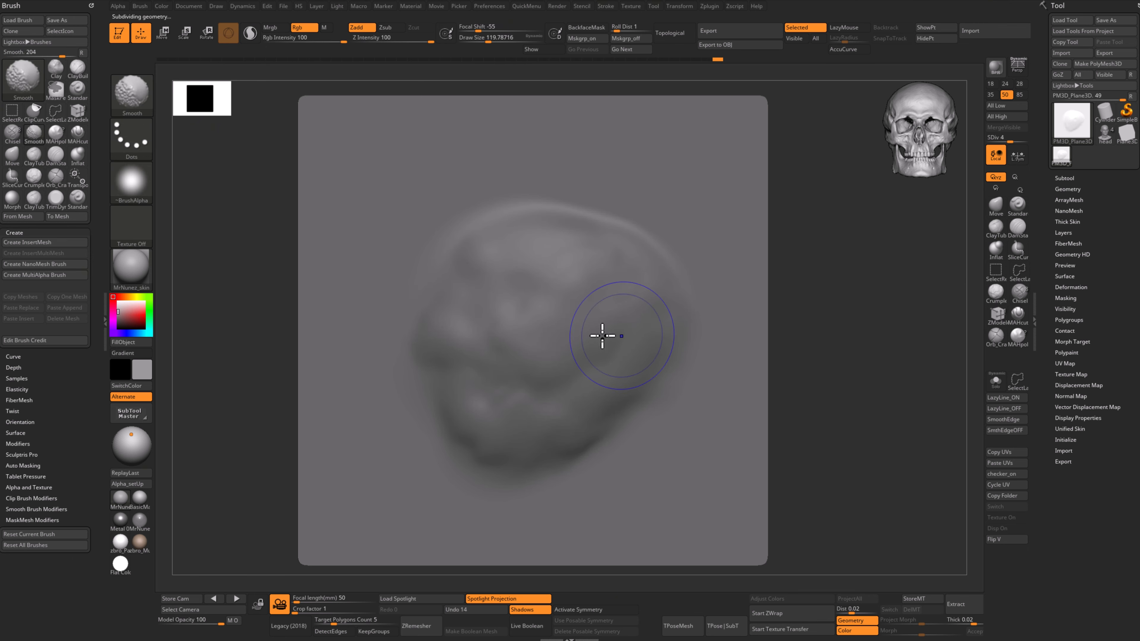
# Carve creases into the lower part of the mole with the DamStandard brush and return the plane to SDiv 6
pyautogui.press('d')
pyautogui.press('b')
pyautogui.press('d')
pyautogui.press('s')
pyautogui.moveTo(566, 383); pyautogui.dragTo(533, 393)
pyautogui.moveTo(597, 435); pyautogui.dragTo(561, 460)
pyautogui.press('d')
pyautogui.press('d')
pyautogui.press('d')
pyautogui.moveTo(888, 402); pyautogui.dragTo(981, 307)
# Create an alpha from the sculpted plane mesh with a map size of 512
pyautogui.click(112, 16)
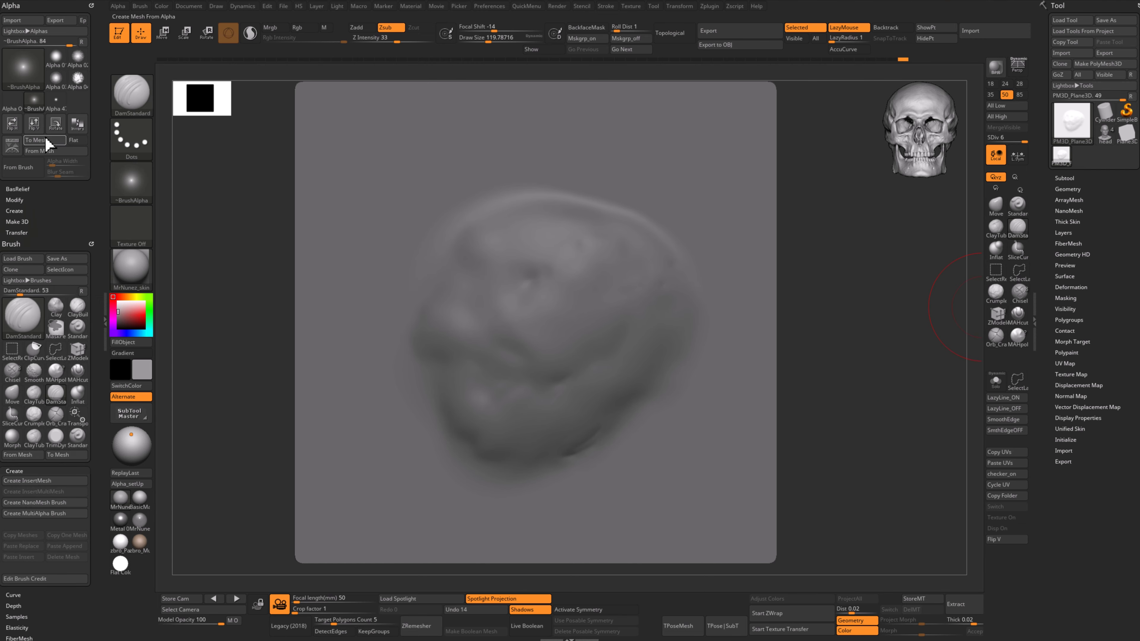
pyautogui.click(45, 150)
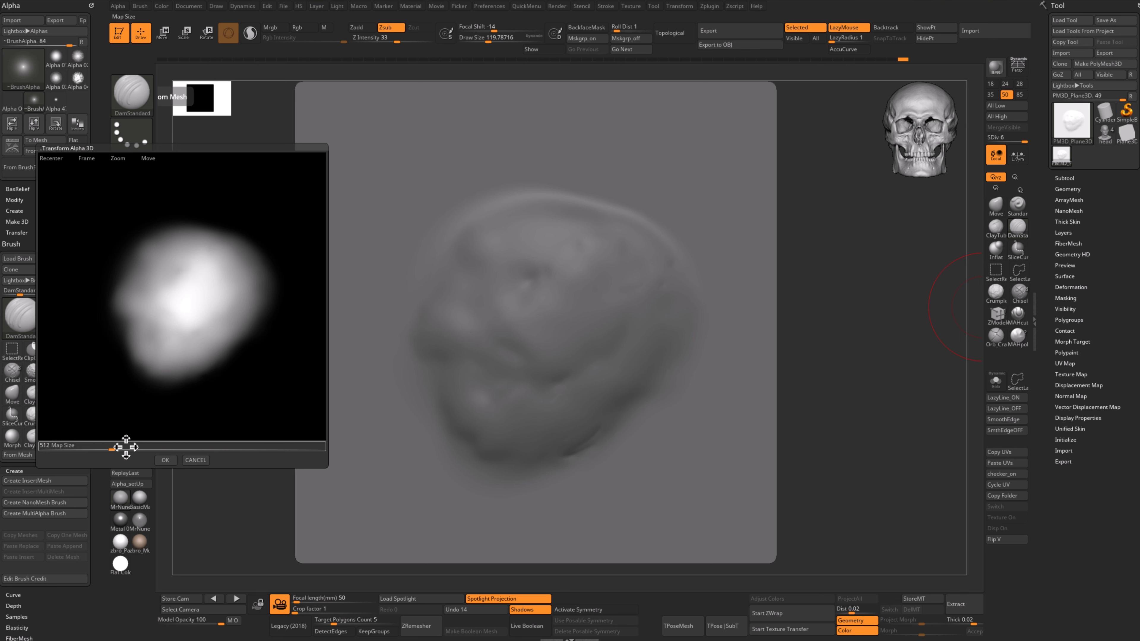
pyautogui.click(165, 460)
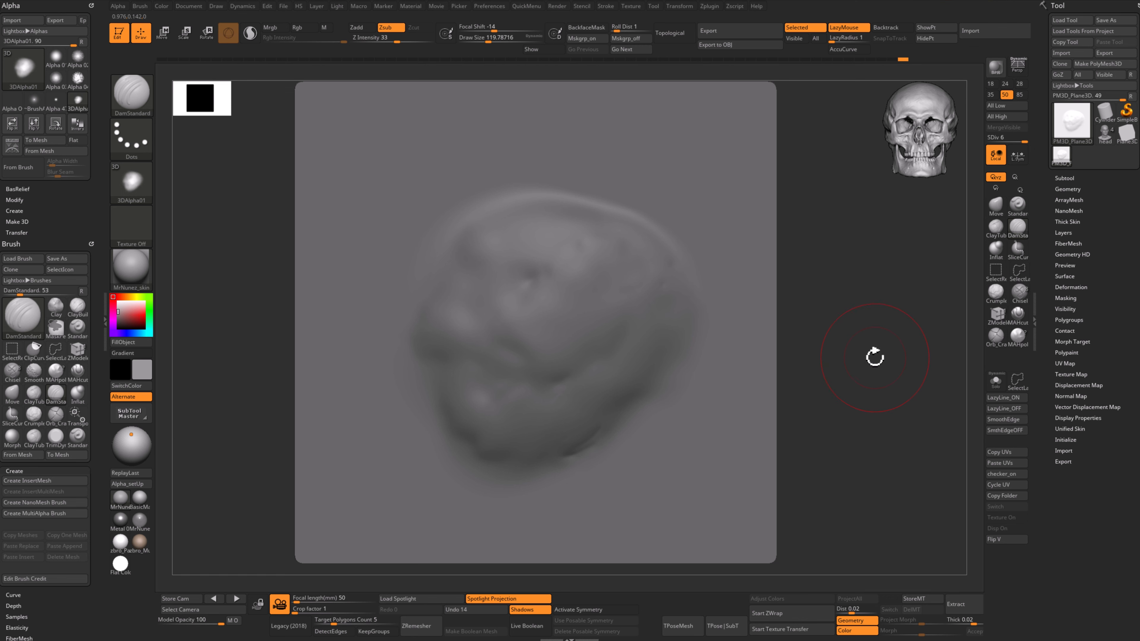
# Select the Standard brush and clone it to make a separate mole brush
pyautogui.press('b')
pyautogui.press('s')
pyautogui.press('t')
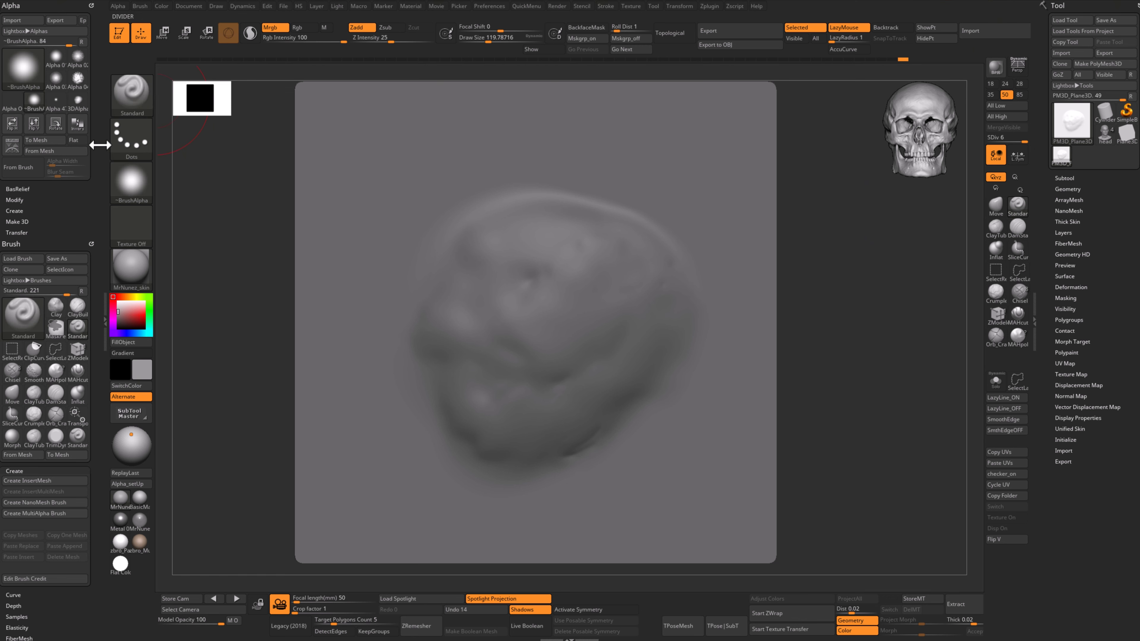
pyautogui.click(65, 8)
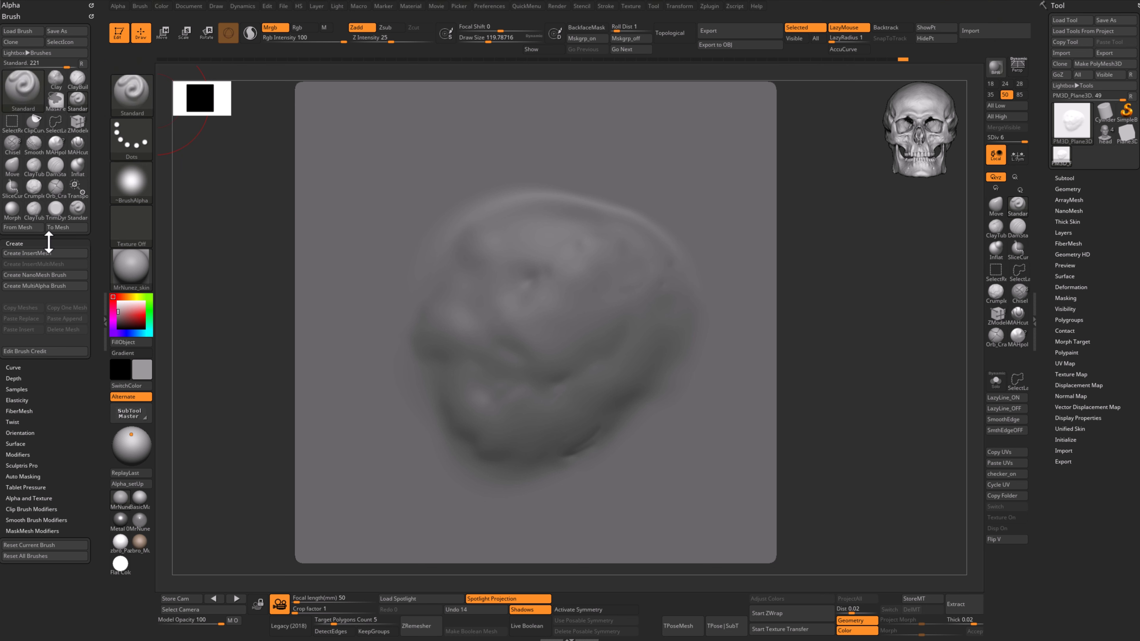
pyautogui.click(31, 44)
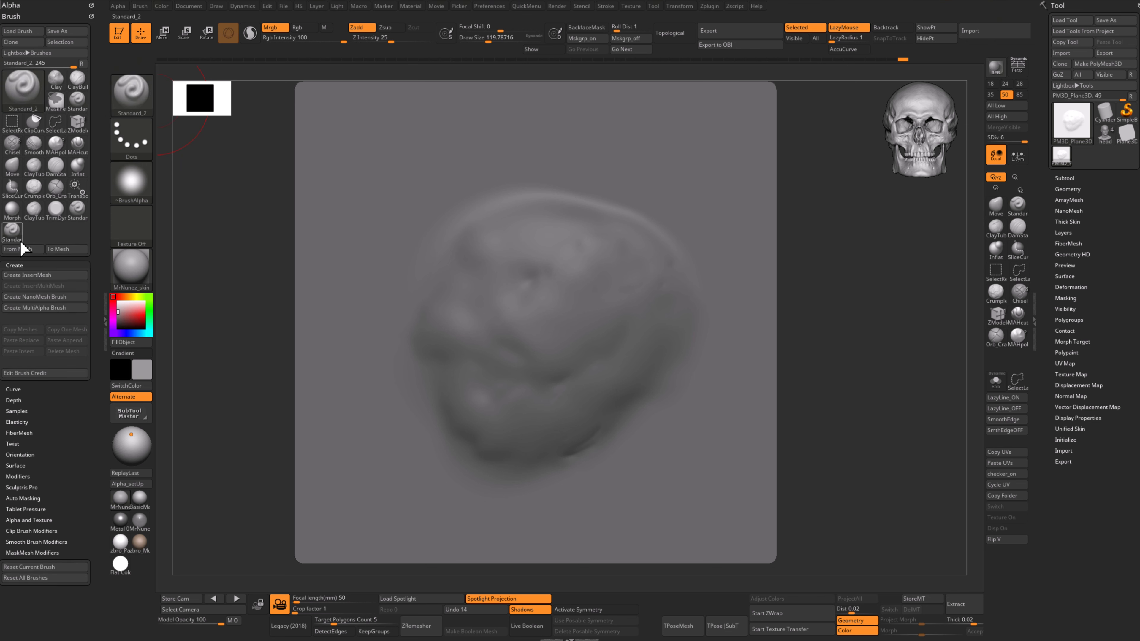
# Assign 3DAlpha01 to the cloned brush and set its stroke type to DragDot
pyautogui.click(135, 191)
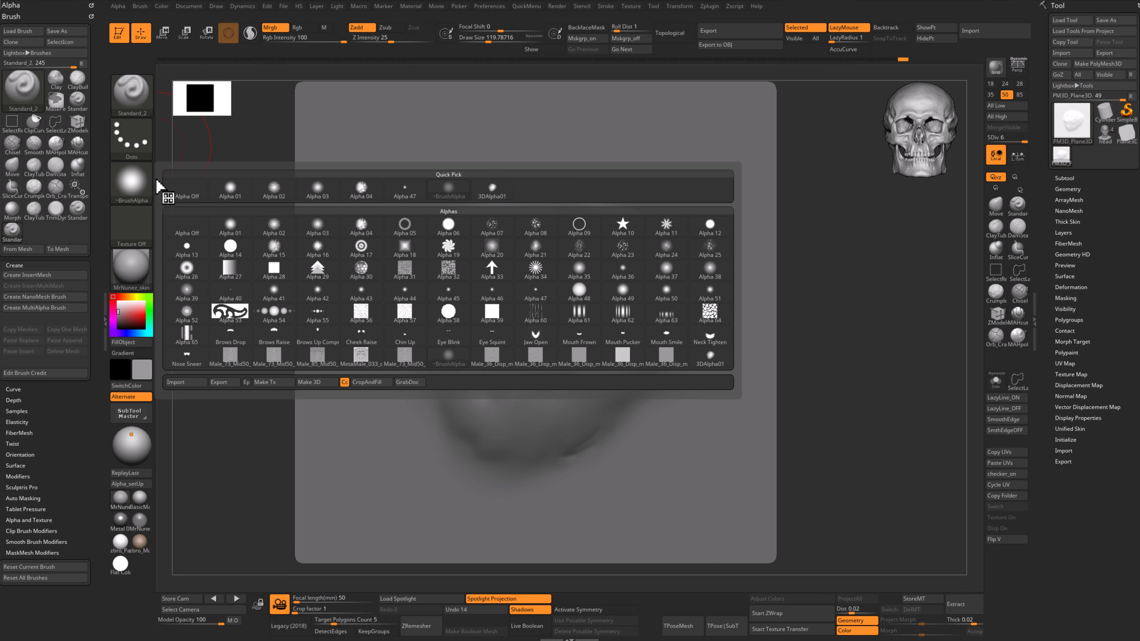
pyautogui.click(492, 191)
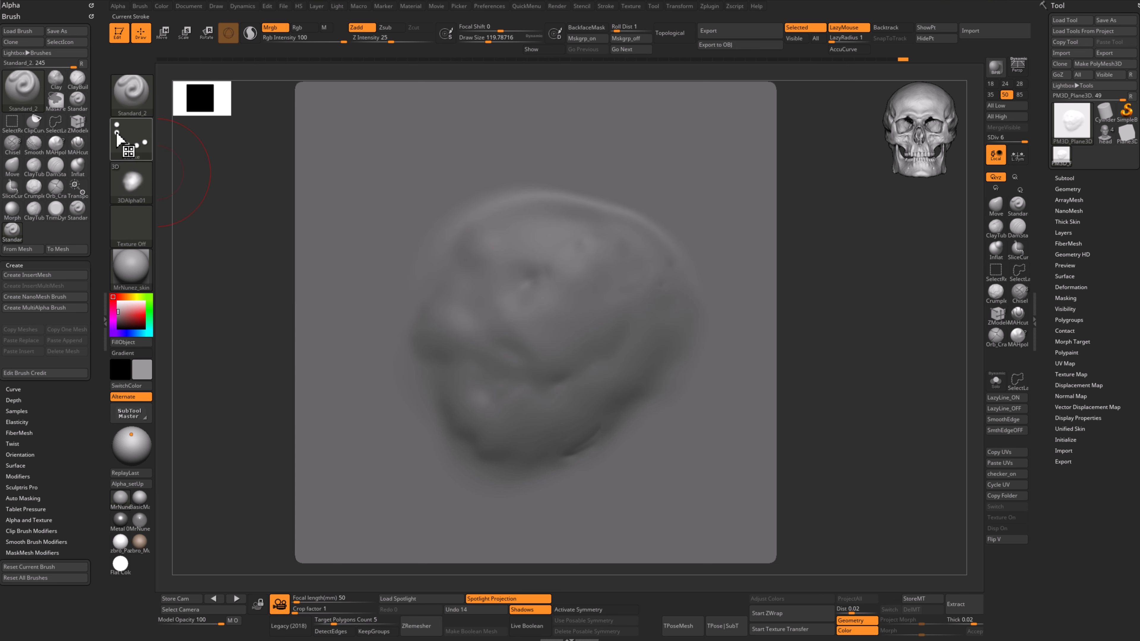
pyautogui.click(139, 143)
pyautogui.click(406, 147)
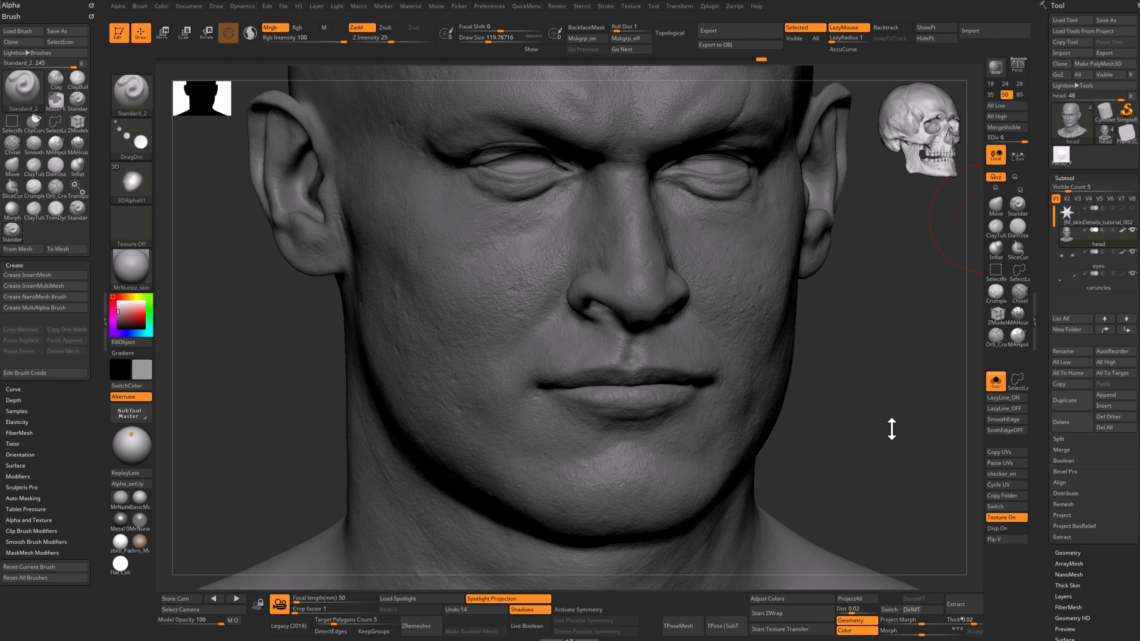
# Frame the cheek and mouth area of the head and change the mole brush's stroke type to DragRect
pyautogui.moveTo(891, 429); pyautogui.dragTo(726, 337)
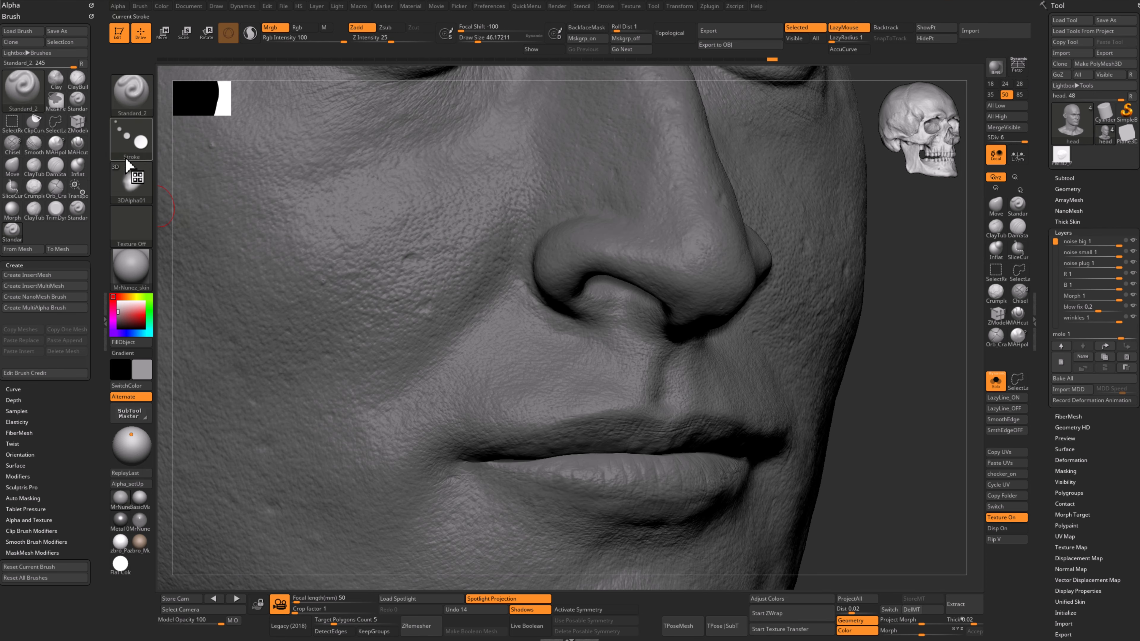
pyautogui.click(131, 137)
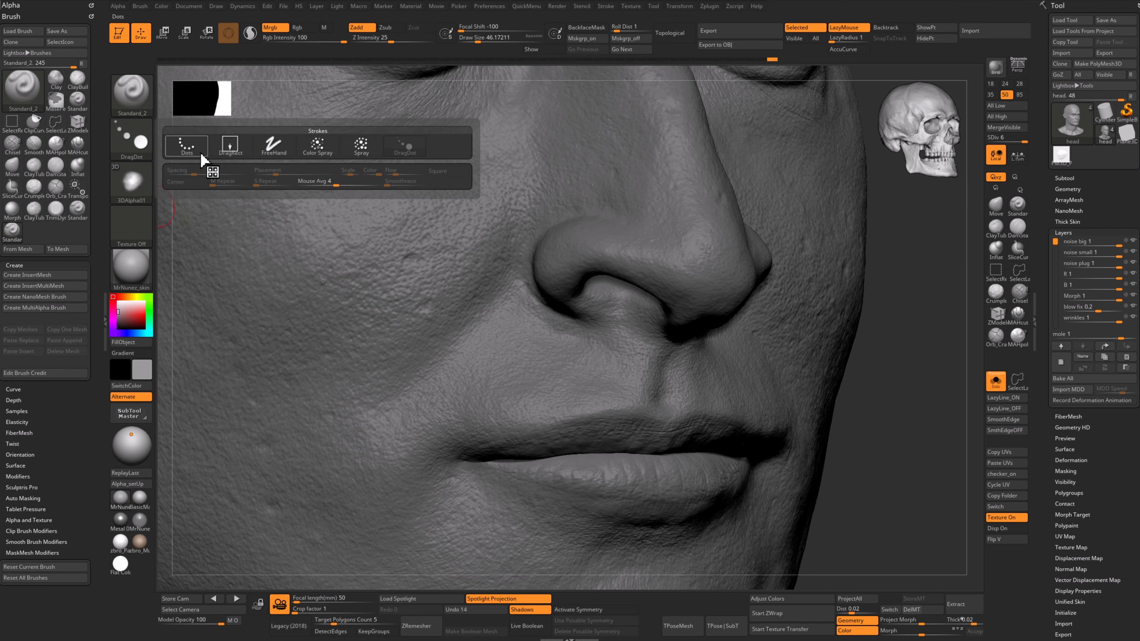
pyautogui.click(228, 148)
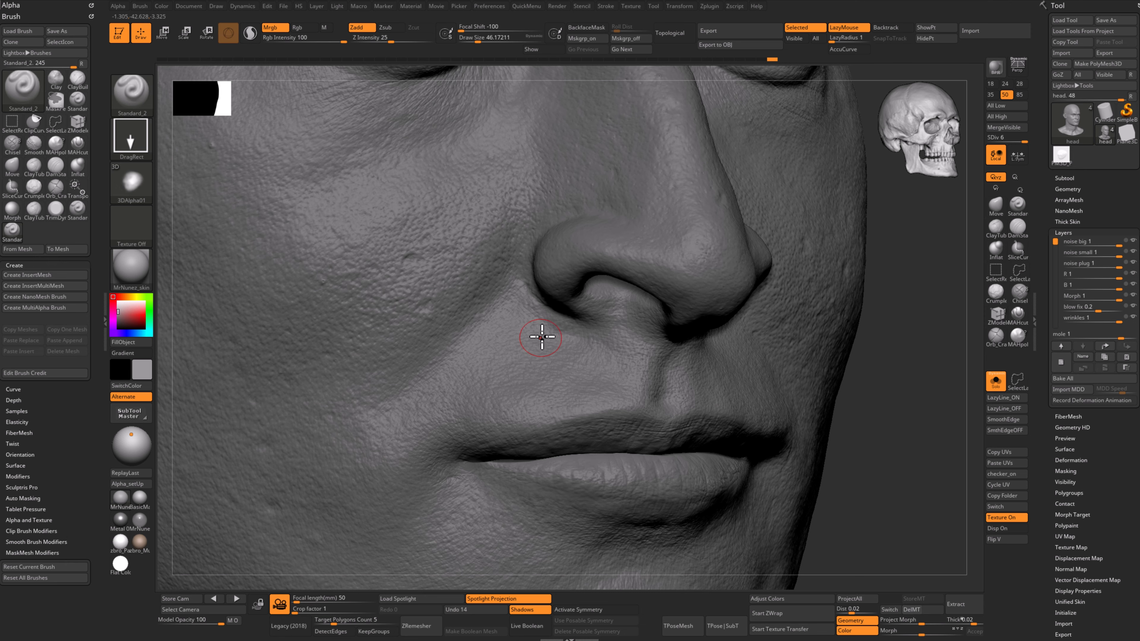
# Set the mole brush's Z Intensity to 100 and try stamping a small mole on the skin beside the nostril
pyautogui.moveTo(933, 385); pyautogui.dragTo(889, 406)
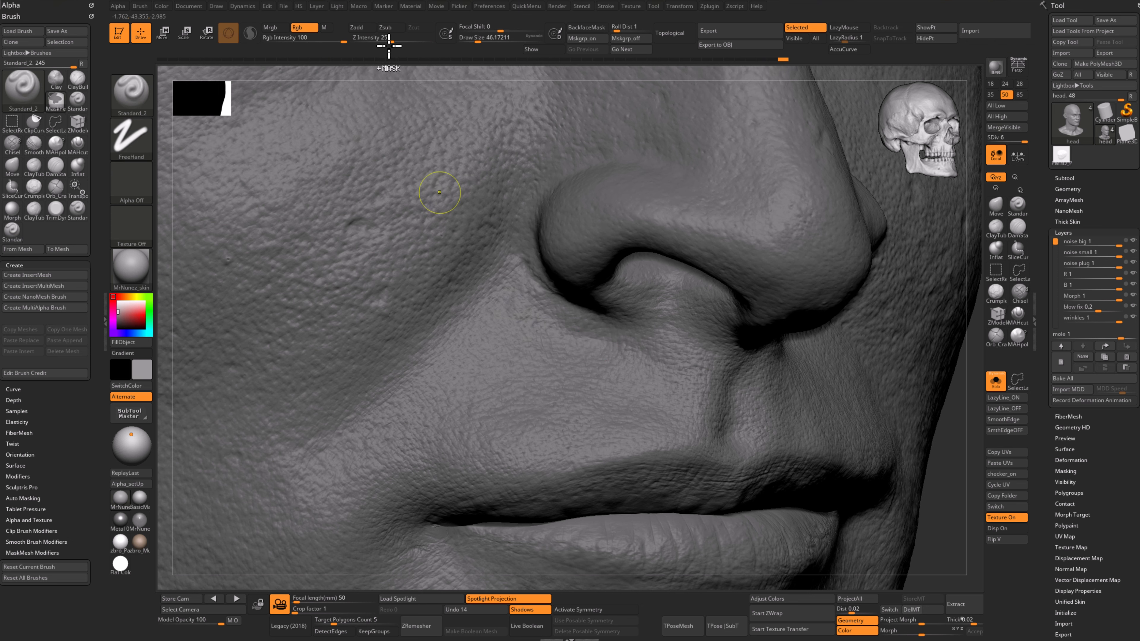
pyautogui.moveTo(415, 41); pyautogui.dragTo(438, 38)
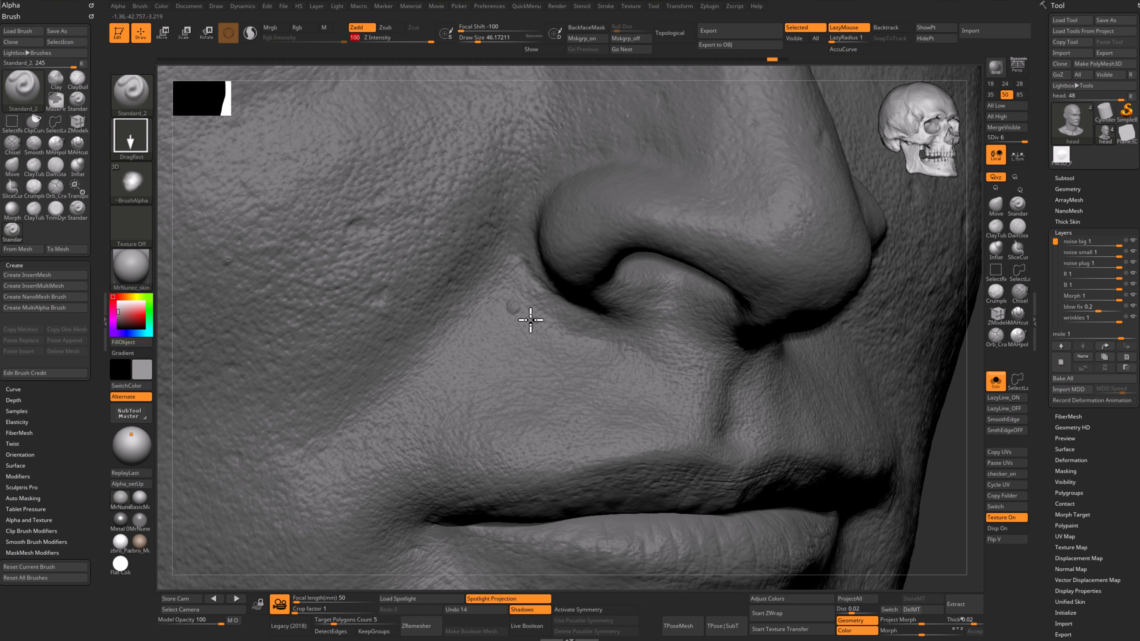
pyautogui.moveTo(968, 426)
pyautogui.mouseDown()
pyautogui.moveTo(941, 428)
pyautogui.moveTo(934, 456)
pyautogui.moveTo(926, 451)
pyautogui.mouseUp()
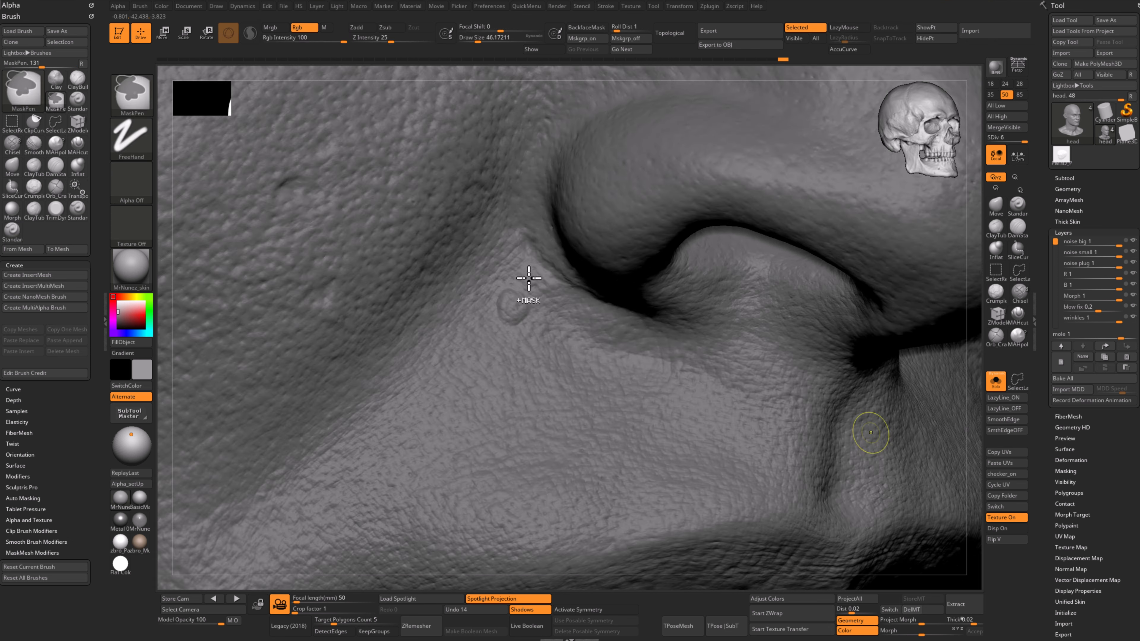
pyautogui.hotkey('ctrl', 'z')
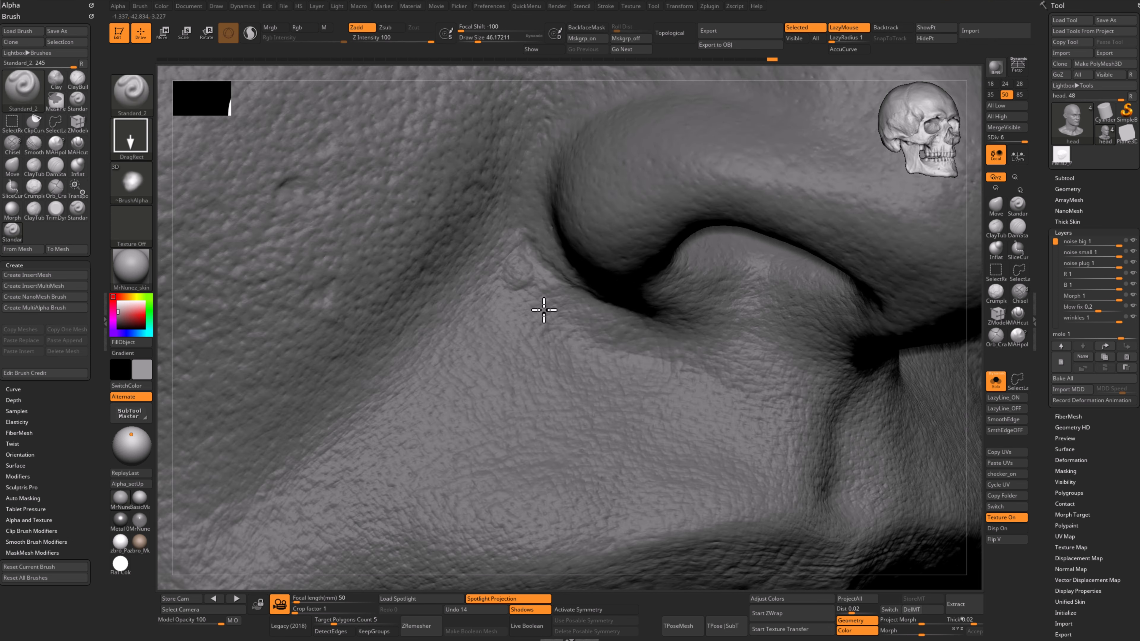
pyautogui.moveTo(972, 419)
pyautogui.mouseDown()
pyautogui.moveTo(946, 407)
pyautogui.moveTo(976, 449)
pyautogui.moveTo(923, 415)
pyautogui.mouseUp()
pyautogui.press('ctrl')
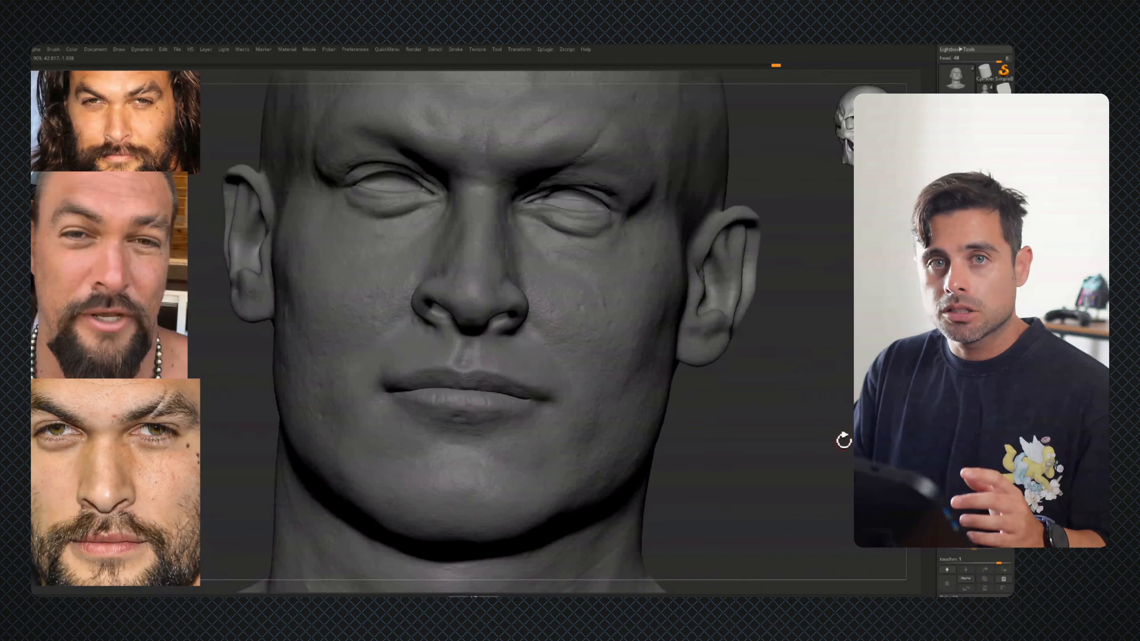
# Examine the skin details on the cheeks, nose, lips and brow of the head from several angles
pyautogui.moveTo(845, 438); pyautogui.dragTo(257, 517)
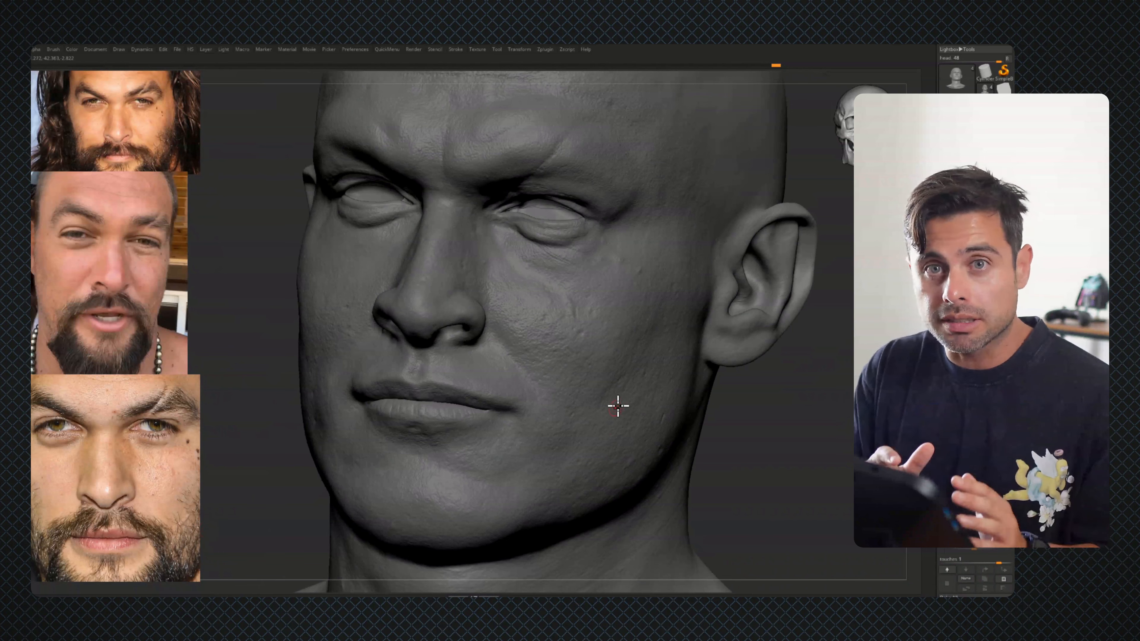
pyautogui.moveTo(598, 396)
pyautogui.mouseDown()
pyautogui.moveTo(588, 400)
pyautogui.moveTo(612, 390)
pyautogui.mouseUp()
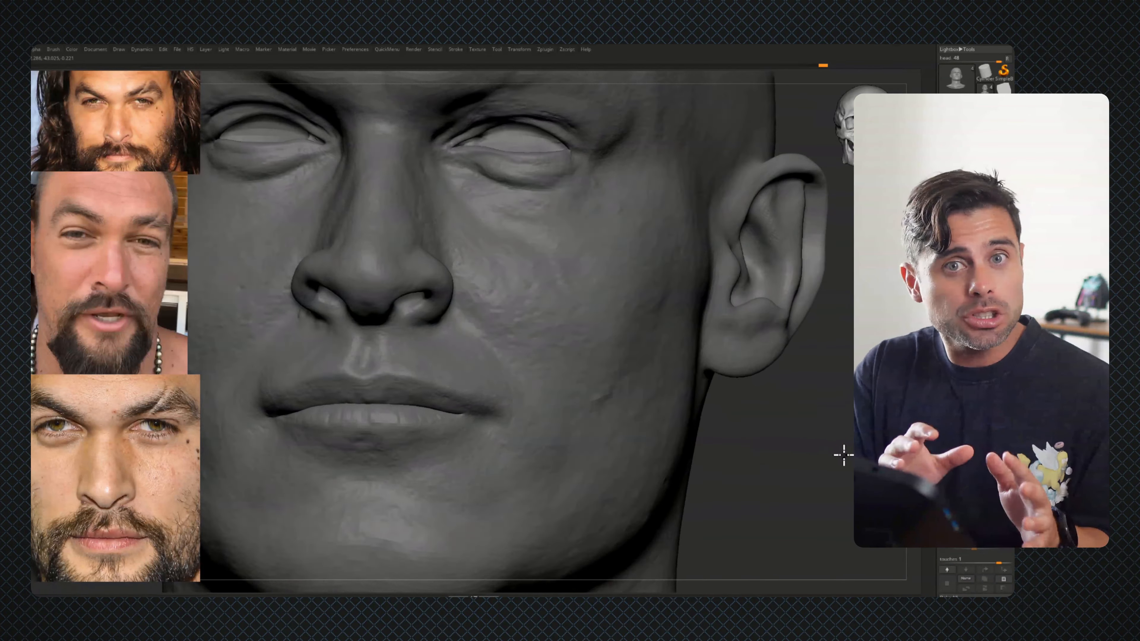
pyautogui.moveTo(844, 455)
pyautogui.mouseDown()
pyautogui.moveTo(806, 252)
pyautogui.moveTo(827, 310)
pyautogui.moveTo(832, 280)
pyautogui.moveTo(806, 277)
pyautogui.moveTo(830, 291)
pyautogui.mouseUp()
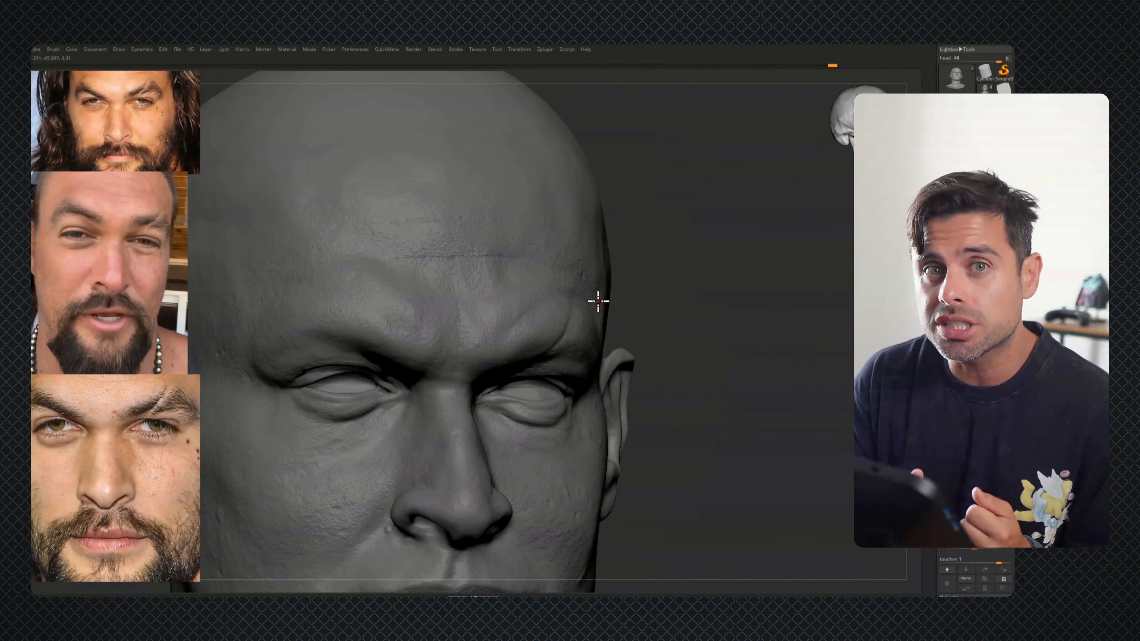
pyautogui.moveTo(700, 315); pyautogui.dragTo(646, 368)
pyautogui.moveTo(806, 382); pyautogui.dragTo(736, 386)
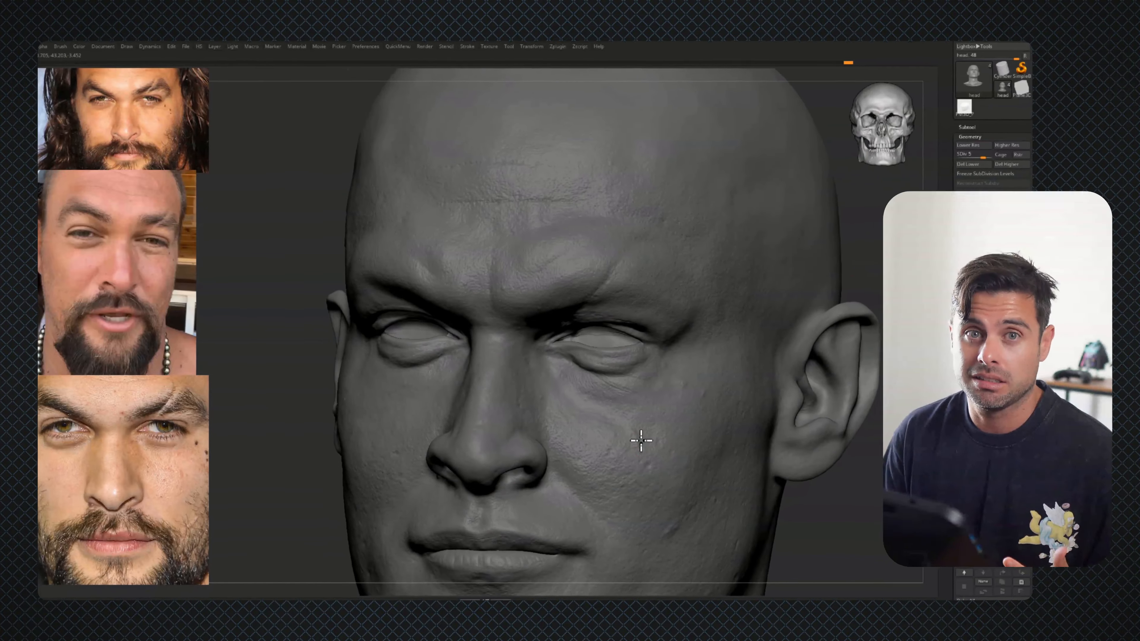
pyautogui.moveTo(853, 467); pyautogui.dragTo(852, 382)
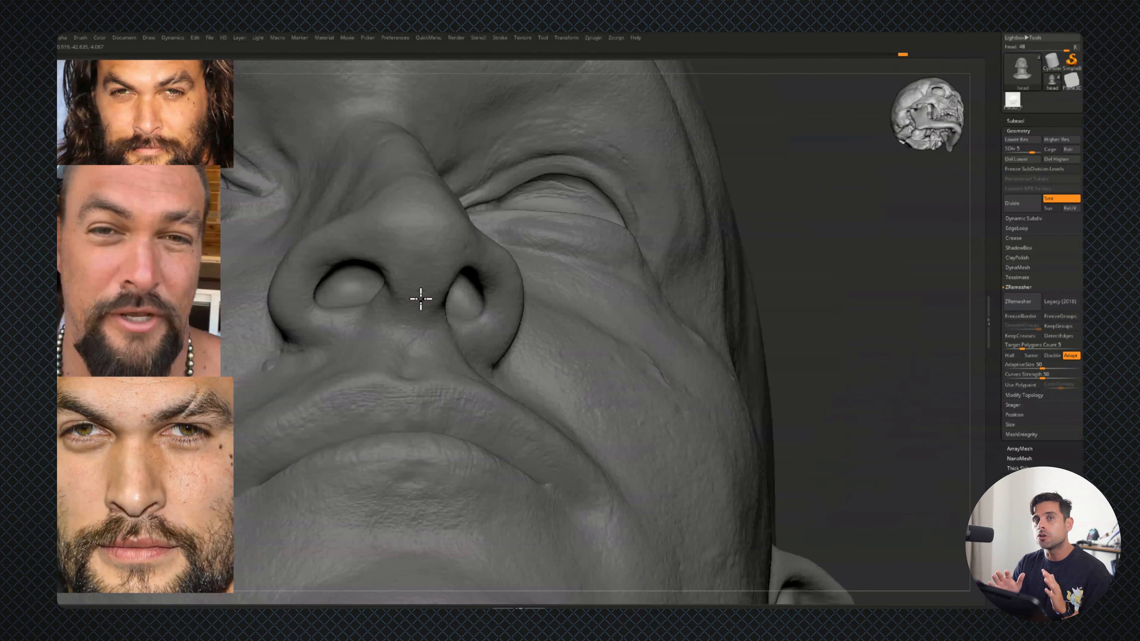
pyautogui.moveTo(835, 288); pyautogui.dragTo(839, 310)
pyautogui.moveTo(816, 260); pyautogui.dragTo(830, 341)
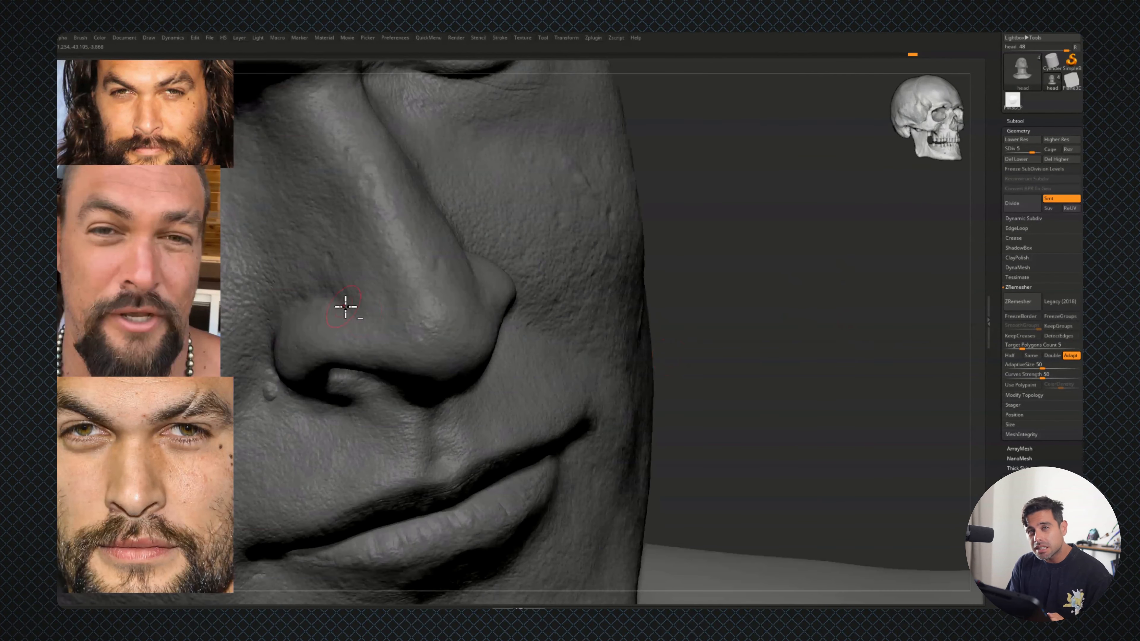
pyautogui.moveTo(681, 336); pyautogui.dragTo(704, 348)
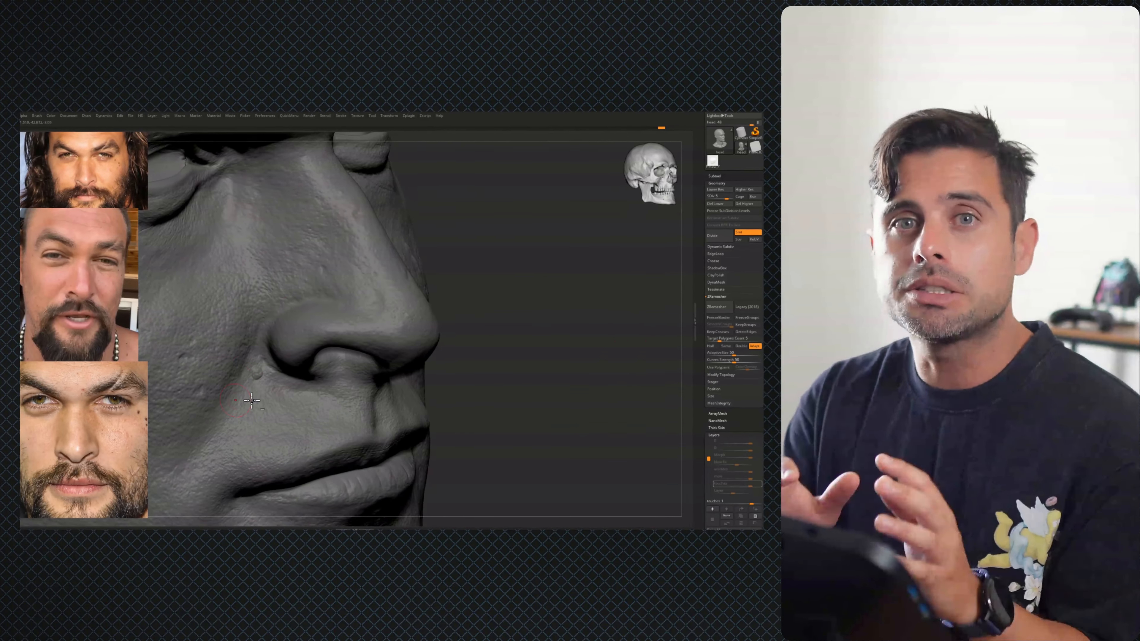
pyautogui.moveTo(736, 342); pyautogui.dragTo(644, 335)
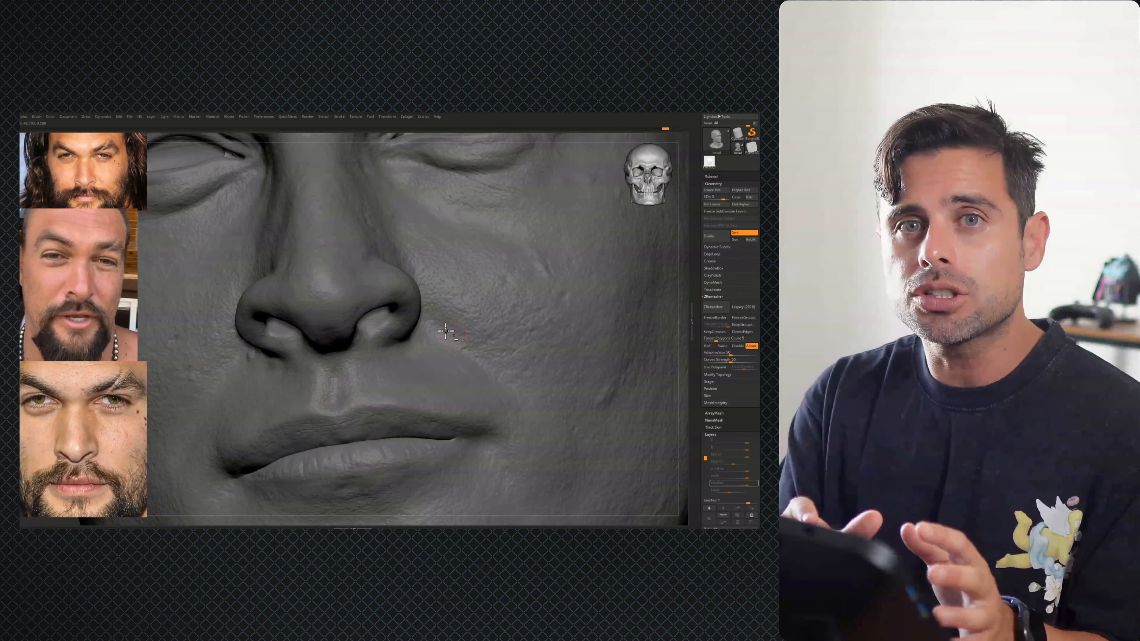
pyautogui.moveTo(311, 520); pyautogui.dragTo(216, 516)
pyautogui.moveTo(415, 280)
pyautogui.mouseDown()
pyautogui.moveTo(374, 338)
pyautogui.moveTo(402, 330)
pyautogui.moveTo(315, 363)
pyautogui.moveTo(316, 401)
pyautogui.mouseUp()
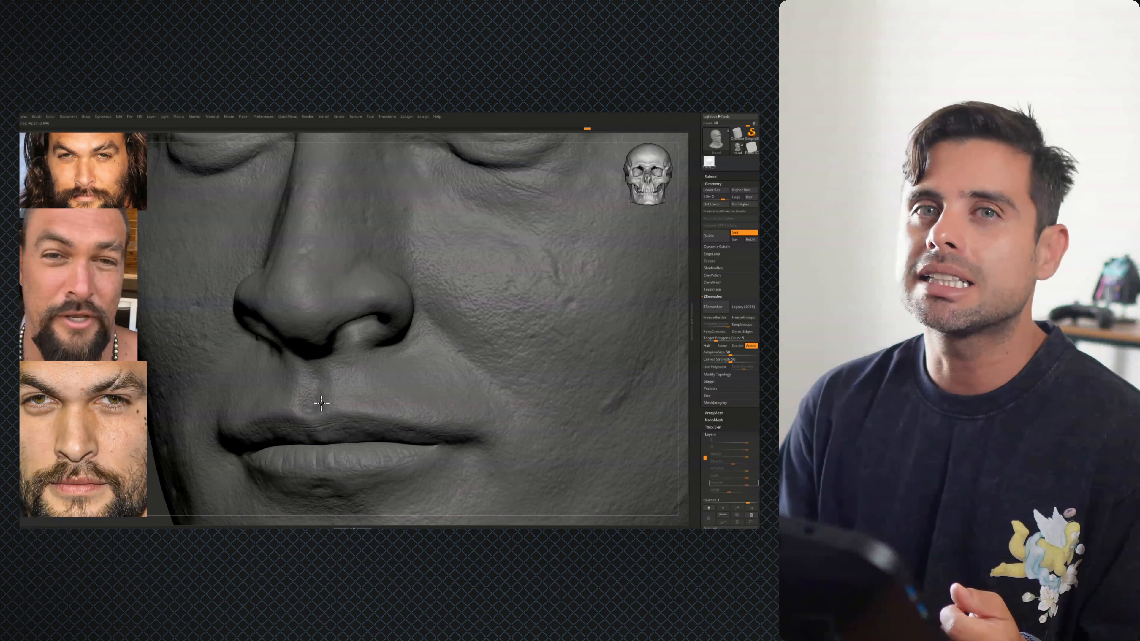
pyautogui.keyDown('alt'); pyautogui.moveTo(426, 520); pyautogui.dragTo(569, 337); pyautogui.keyUp('alt')
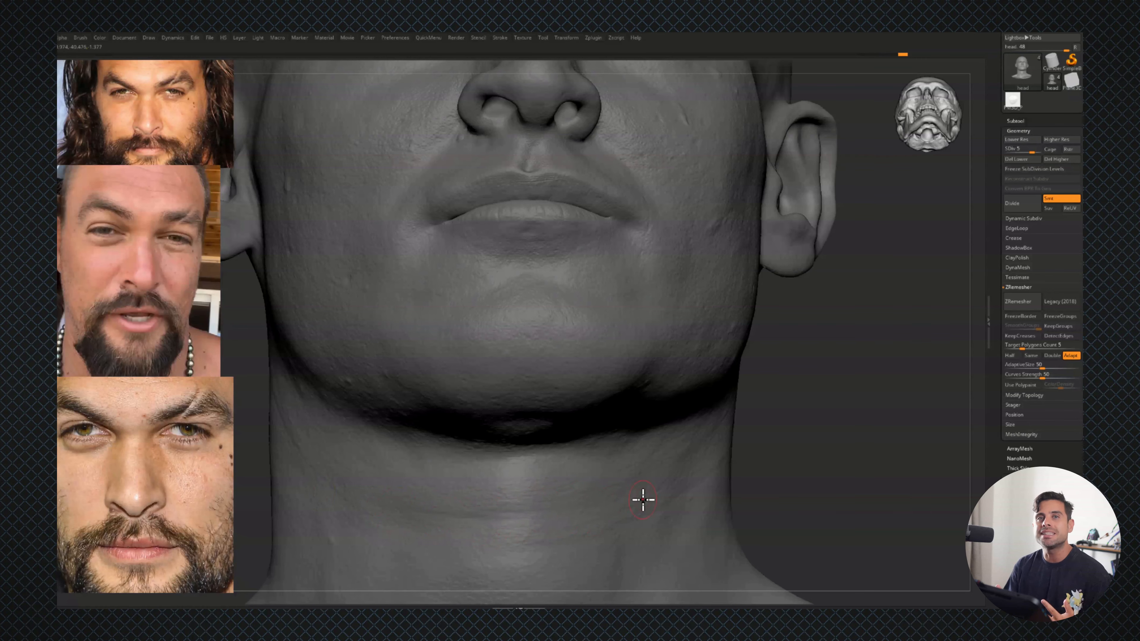
# Examine the skin details on the neck, jaw and forehead of the head from front and side views
pyautogui.moveTo(643, 499); pyautogui.dragTo(676, 491)
pyautogui.moveTo(552, 529); pyautogui.dragTo(441, 549)
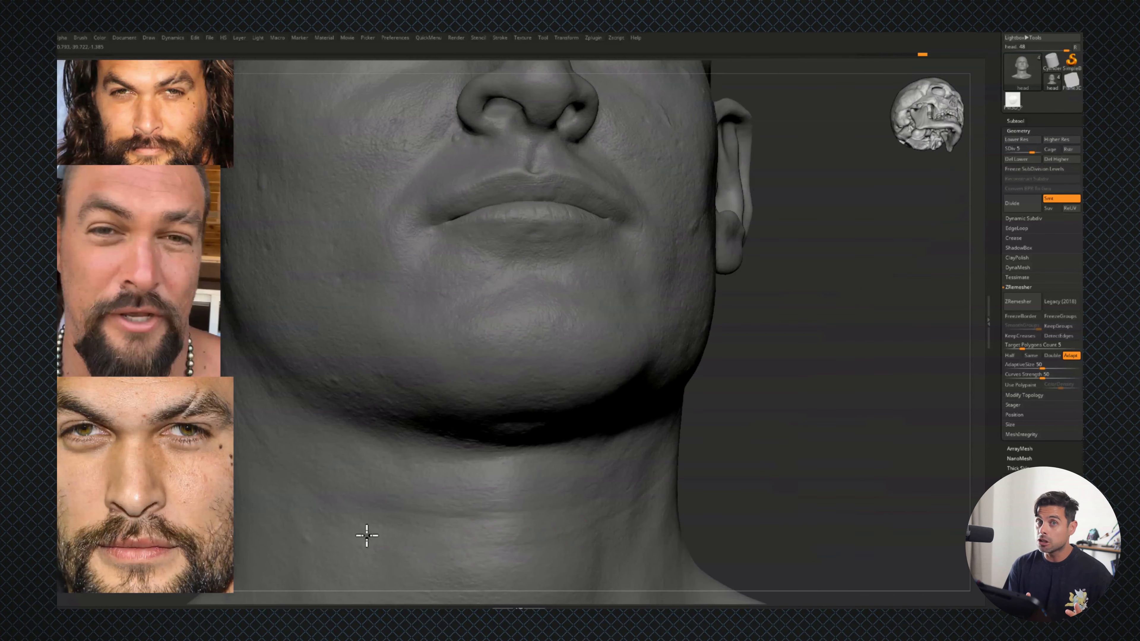
pyautogui.moveTo(329, 523); pyautogui.dragTo(588, 462)
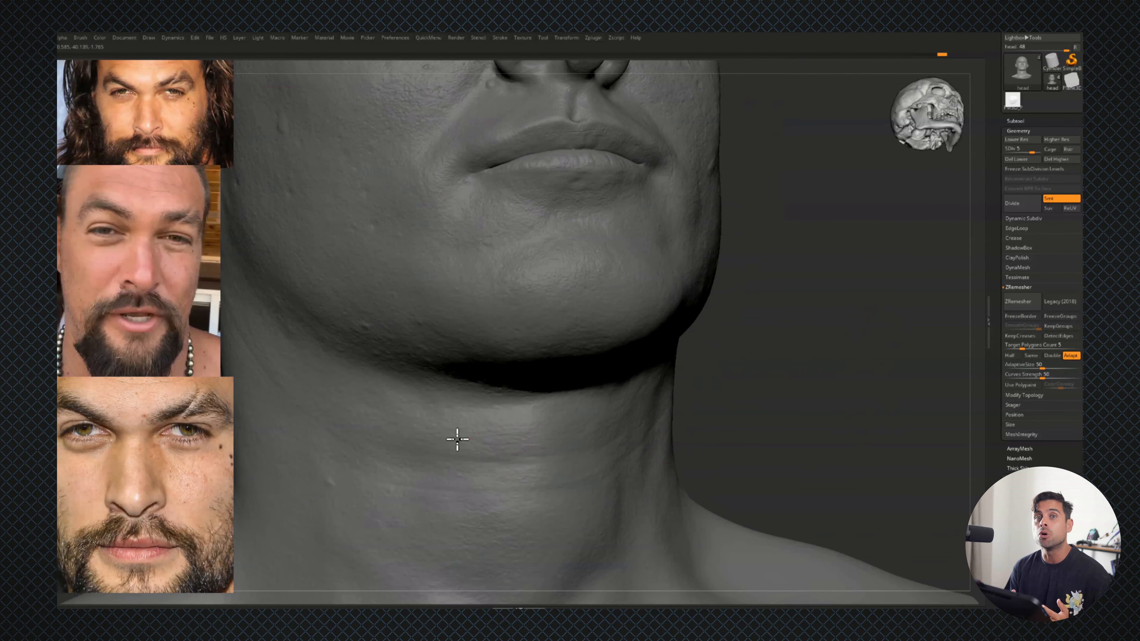
pyautogui.moveTo(424, 438); pyautogui.dragTo(387, 518)
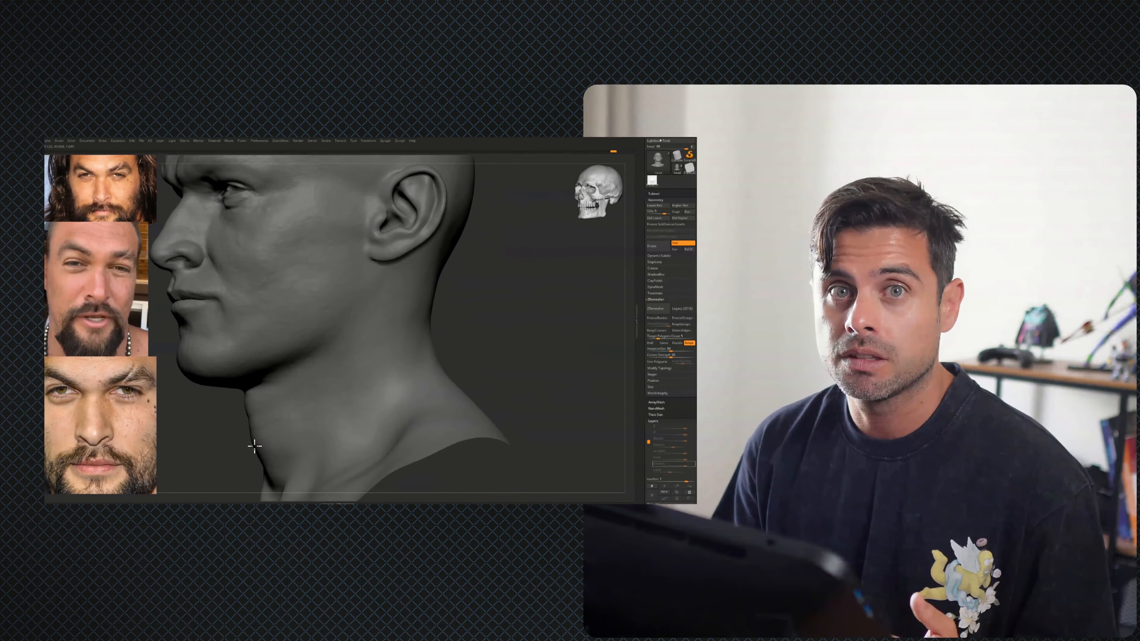
pyautogui.moveTo(255, 445); pyautogui.dragTo(320, 280)
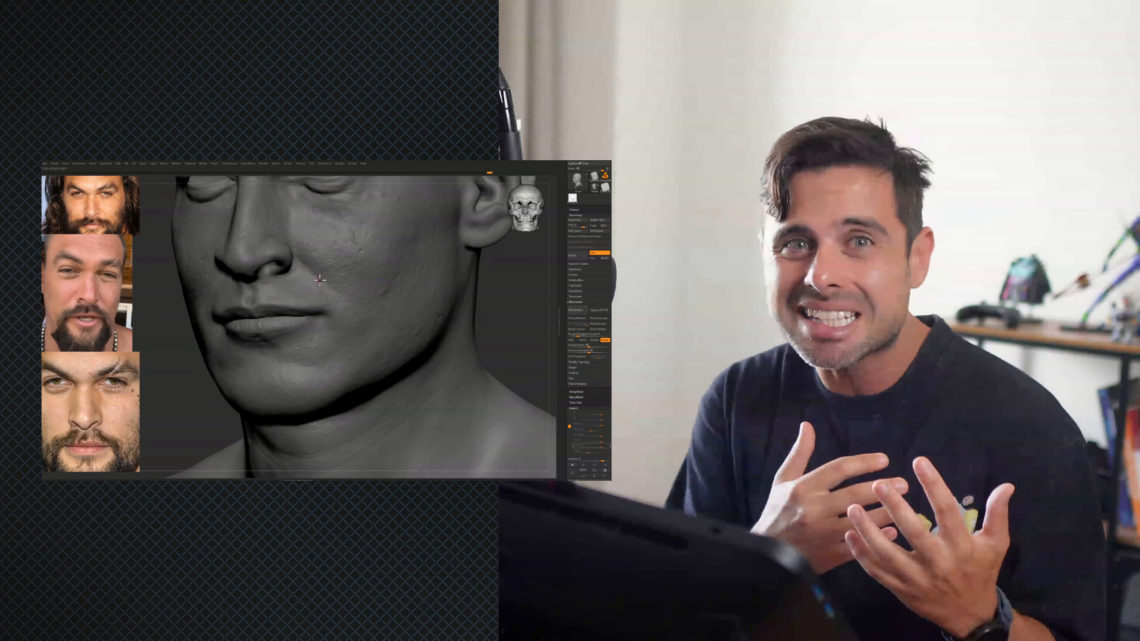
pyautogui.moveTo(207, 381); pyautogui.dragTo(198, 291)
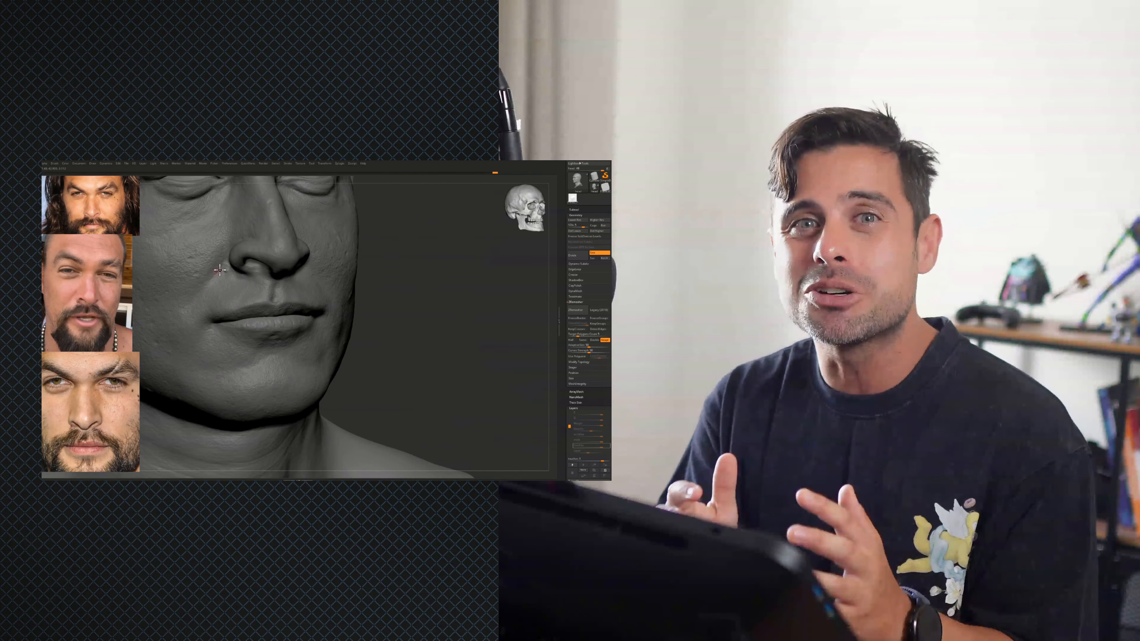
pyautogui.moveTo(458, 309); pyautogui.dragTo(472, 287)
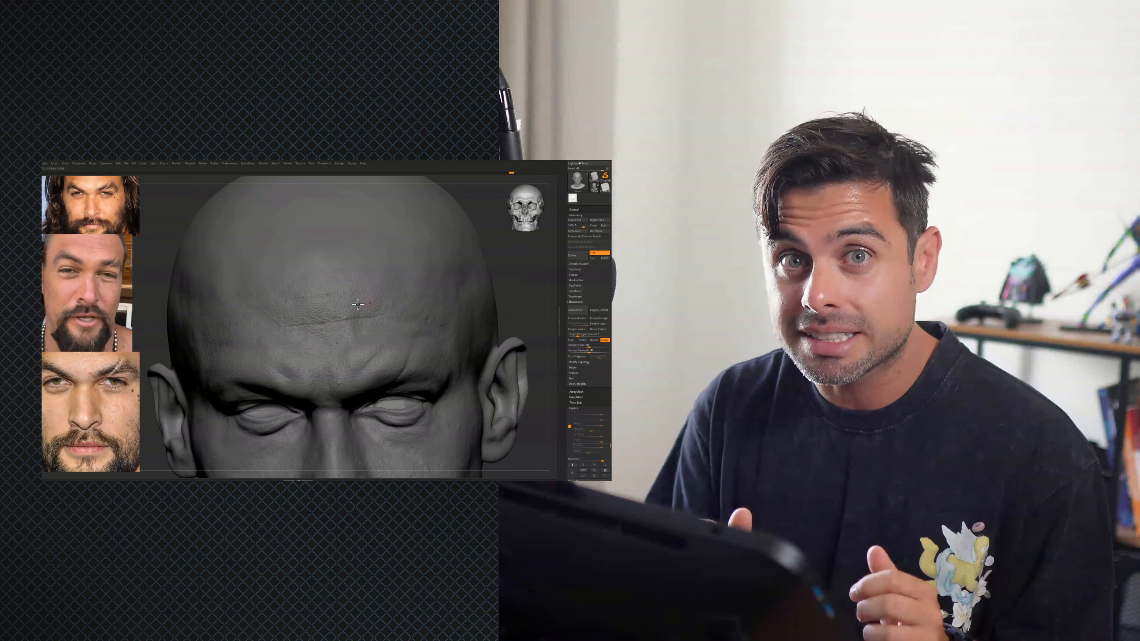
pyautogui.moveTo(394, 302); pyautogui.dragTo(404, 310)
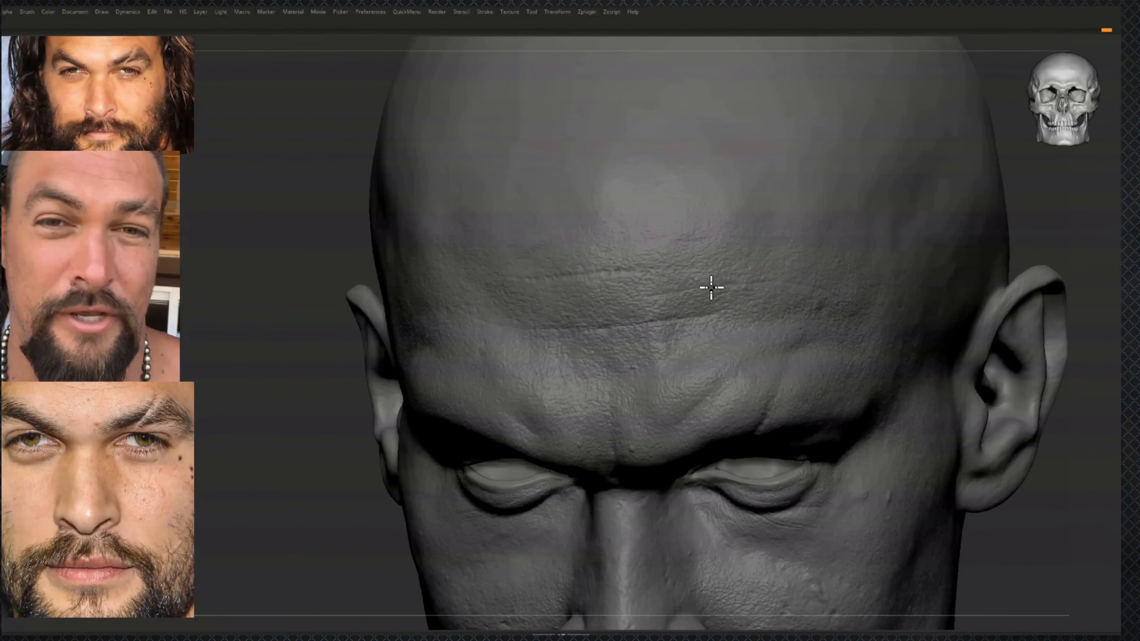
pyautogui.moveTo(241, 352); pyautogui.dragTo(277, 354, button='right')
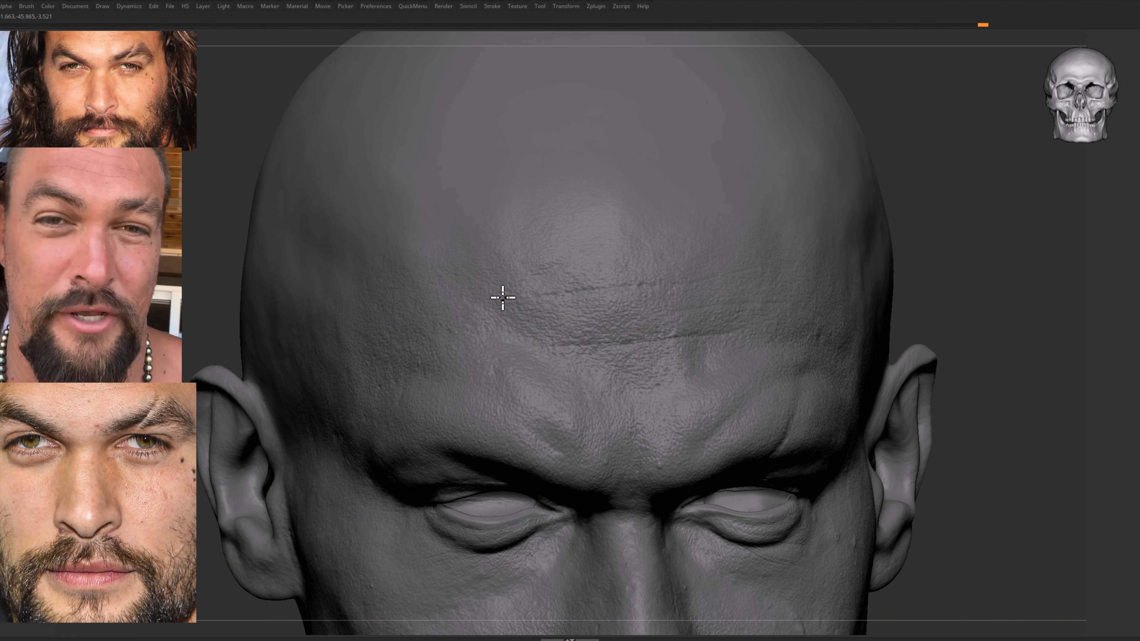
pyautogui.moveTo(502, 298); pyautogui.dragTo(454, 302)
pyautogui.moveTo(1095, 247)
pyautogui.mouseDown()
pyautogui.moveTo(1066, 247)
pyautogui.moveTo(1122, 244)
pyautogui.mouseUp()
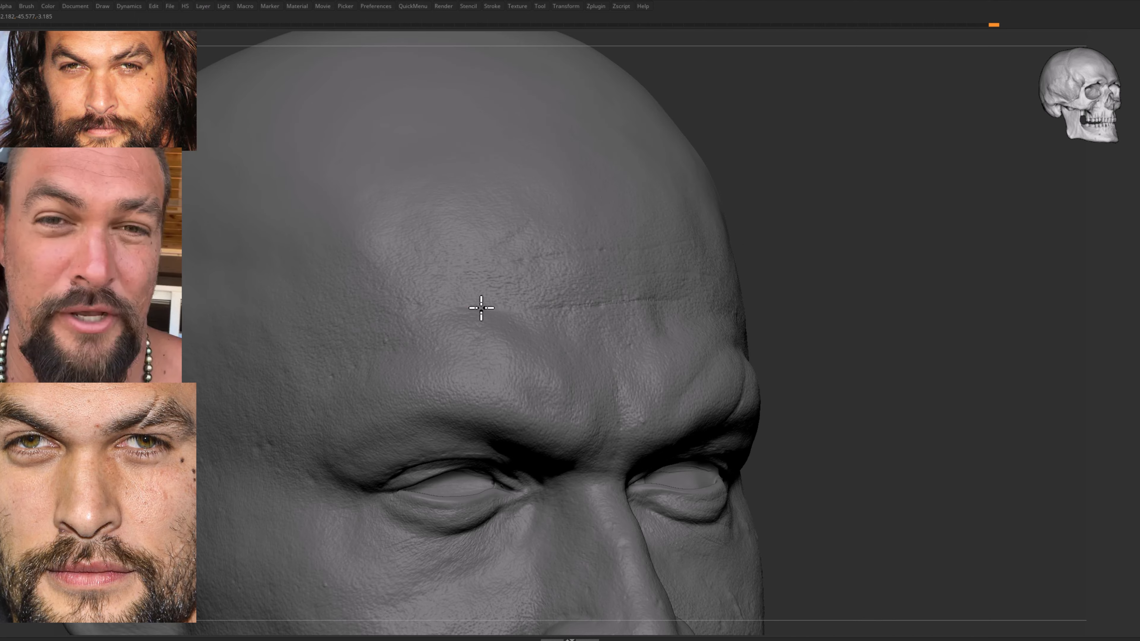
pyautogui.moveTo(481, 308); pyautogui.dragTo(407, 317, button='right')
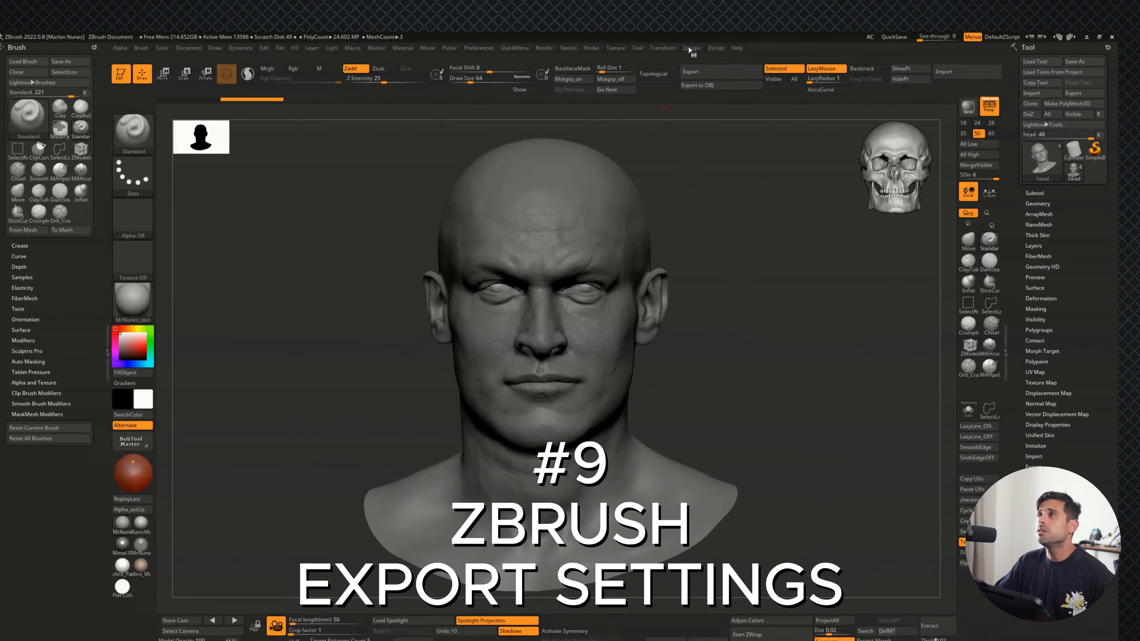
# Set up the Multi Map Exporter for displacement and normal maps with a map size of 8192
pyautogui.click(690, 48)
pyautogui.click(685, 58)
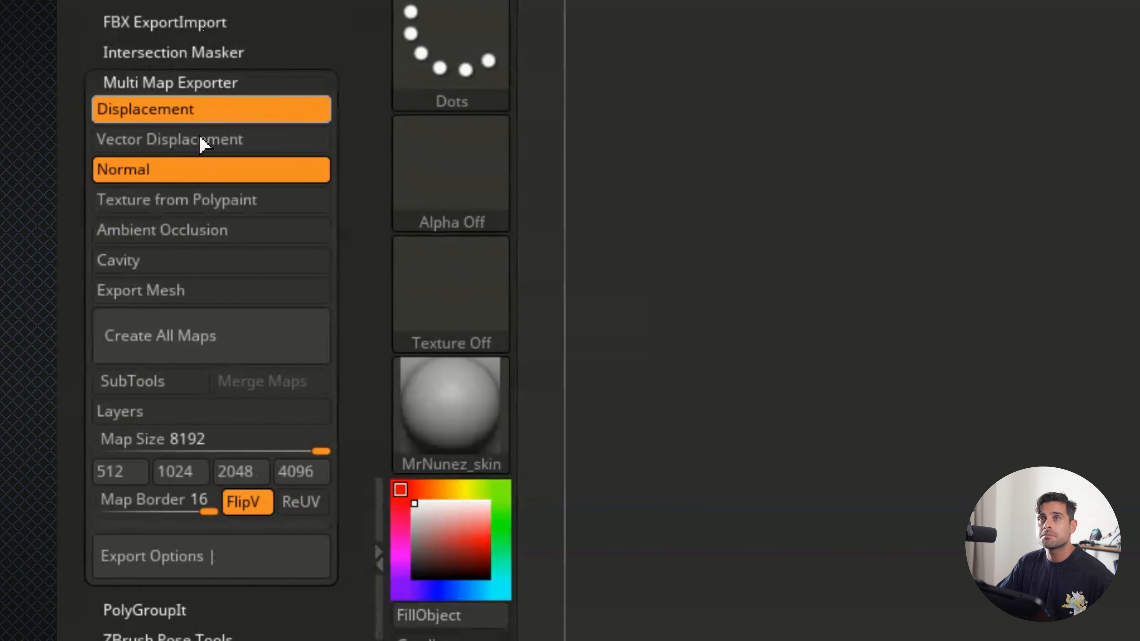
pyautogui.click(213, 172)
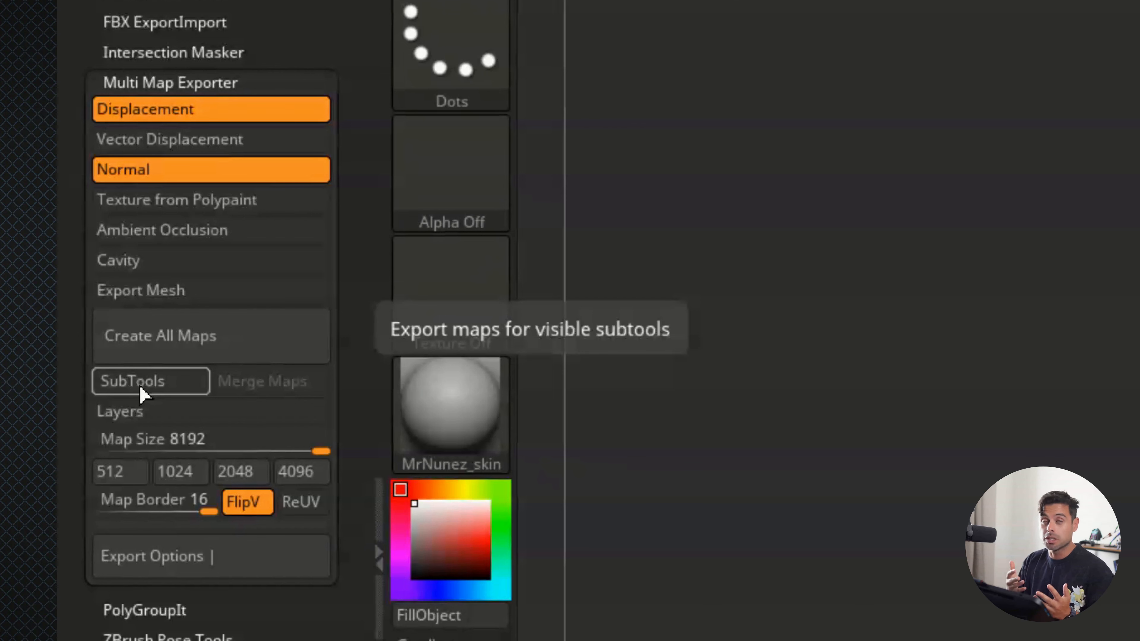
pyautogui.moveTo(292, 431); pyautogui.dragTo(340, 436)
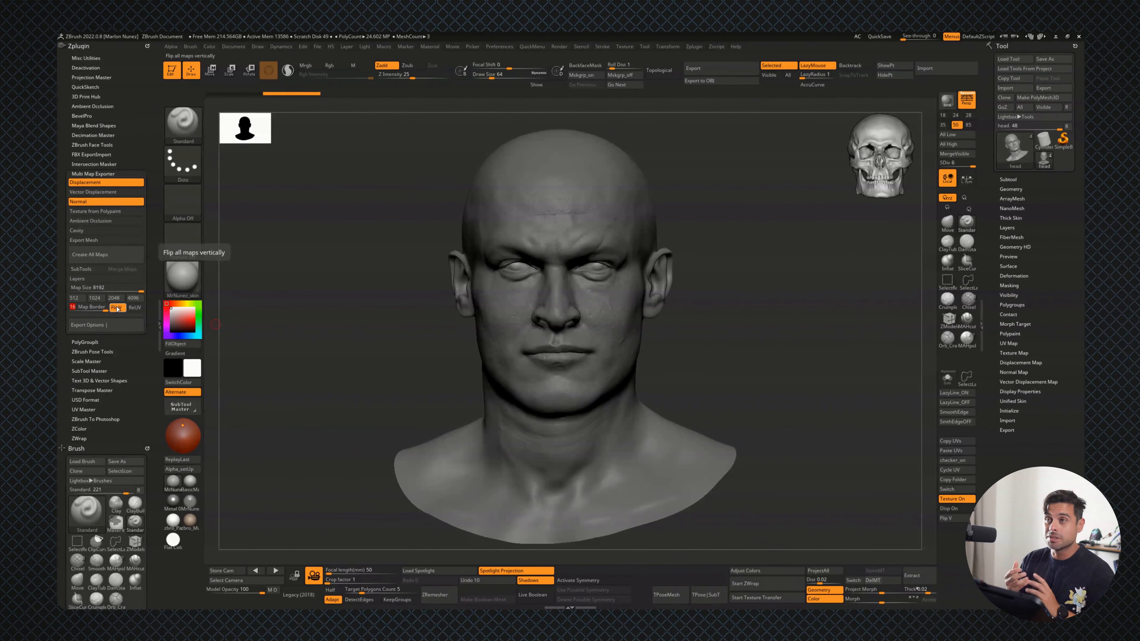
# In the displacement map export options, set SubDiv level 1 and Scale 1 with SmoothUV on, and toggle Adaptive mode
pyautogui.click(88, 325)
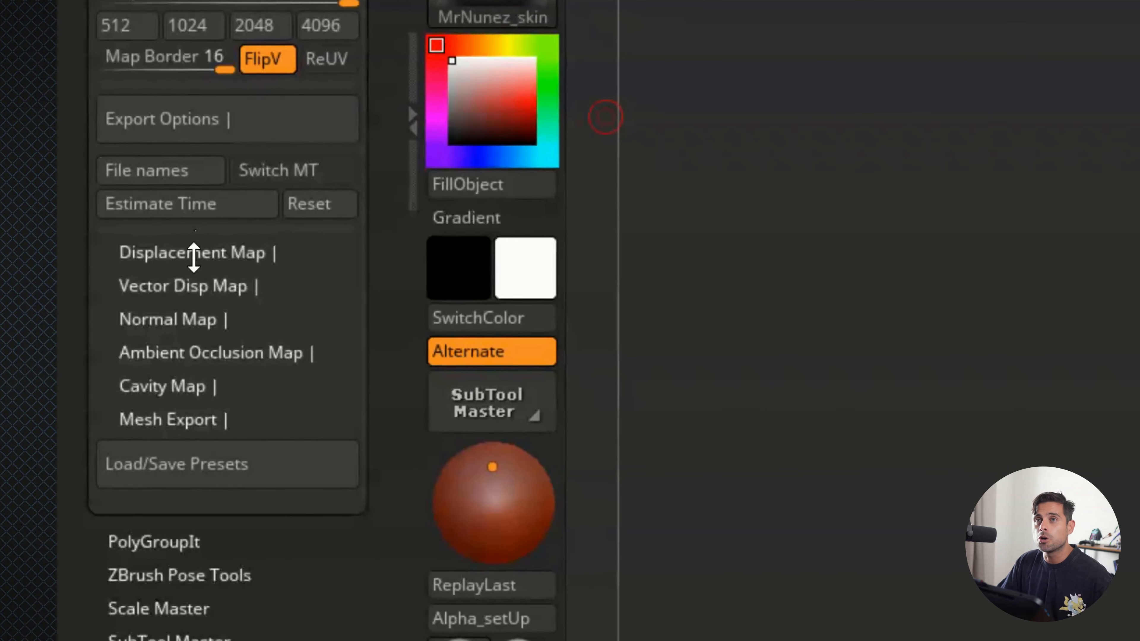
pyautogui.click(194, 254)
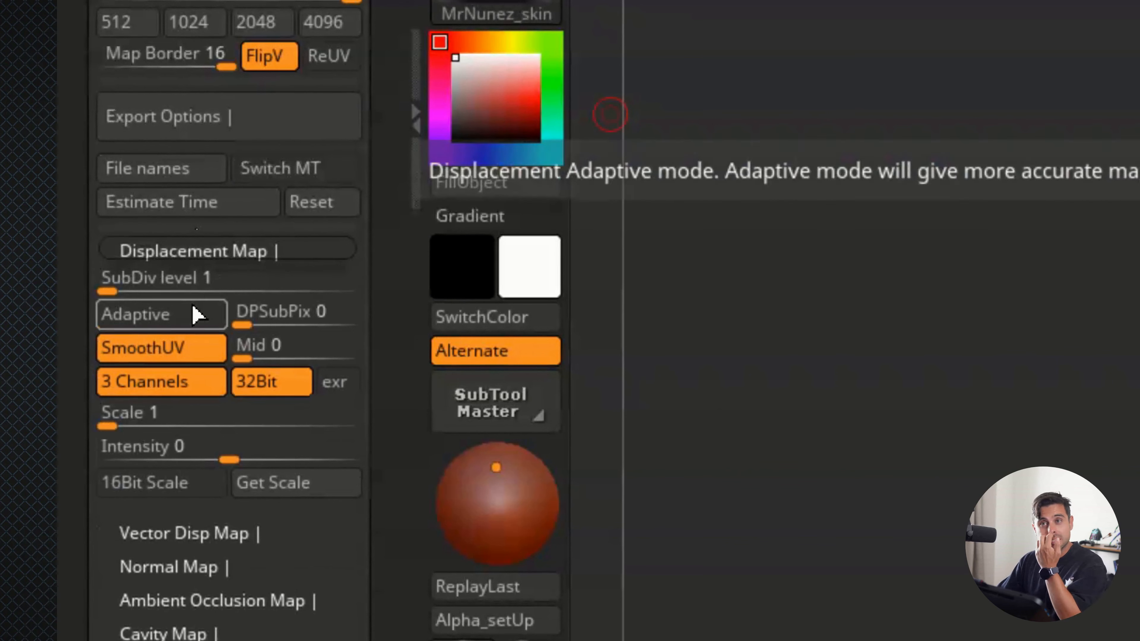
pyautogui.moveTo(140, 278); pyautogui.dragTo(89, 300)
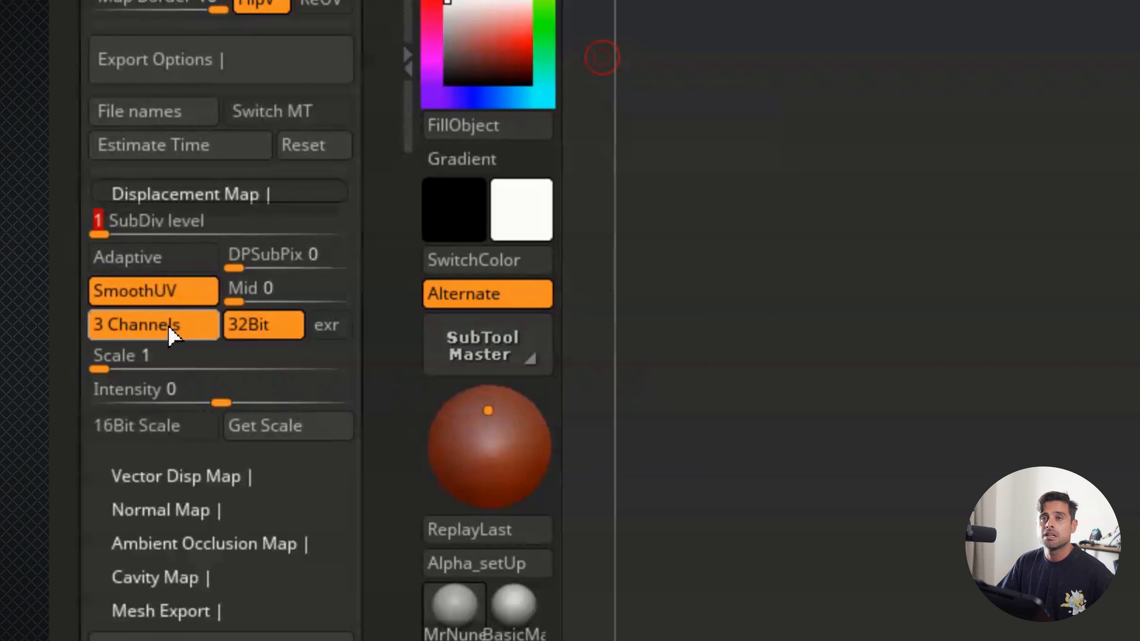
pyautogui.click(153, 294)
pyautogui.click(154, 295)
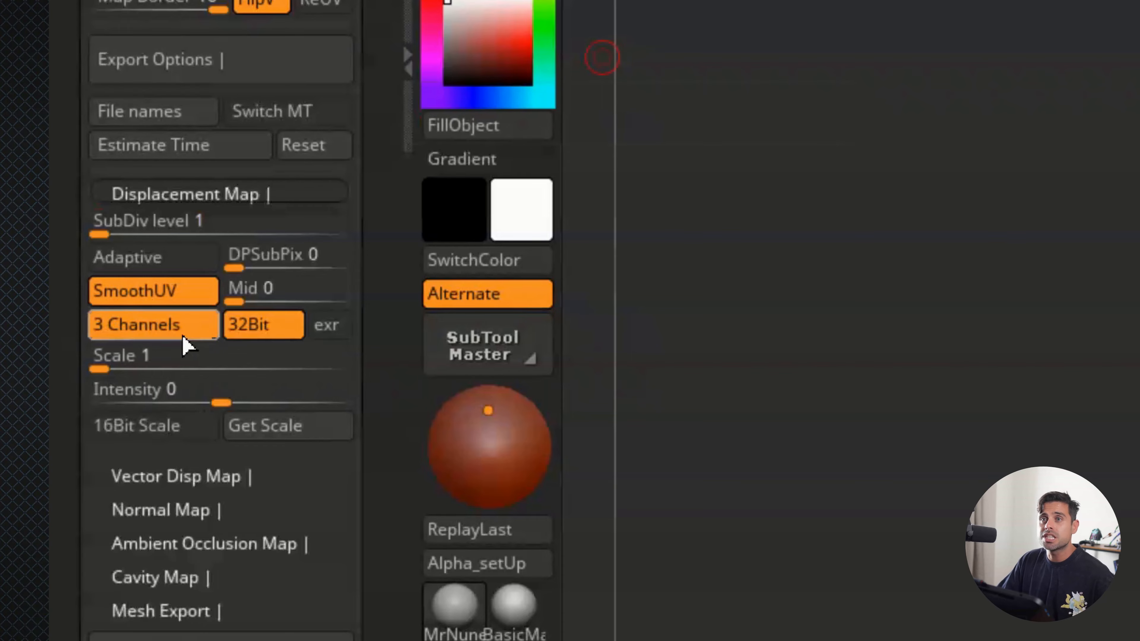
pyautogui.moveTo(87, 356)
pyautogui.mouseDown()
pyautogui.moveTo(120, 355)
pyautogui.moveTo(103, 359)
pyautogui.mouseUp()
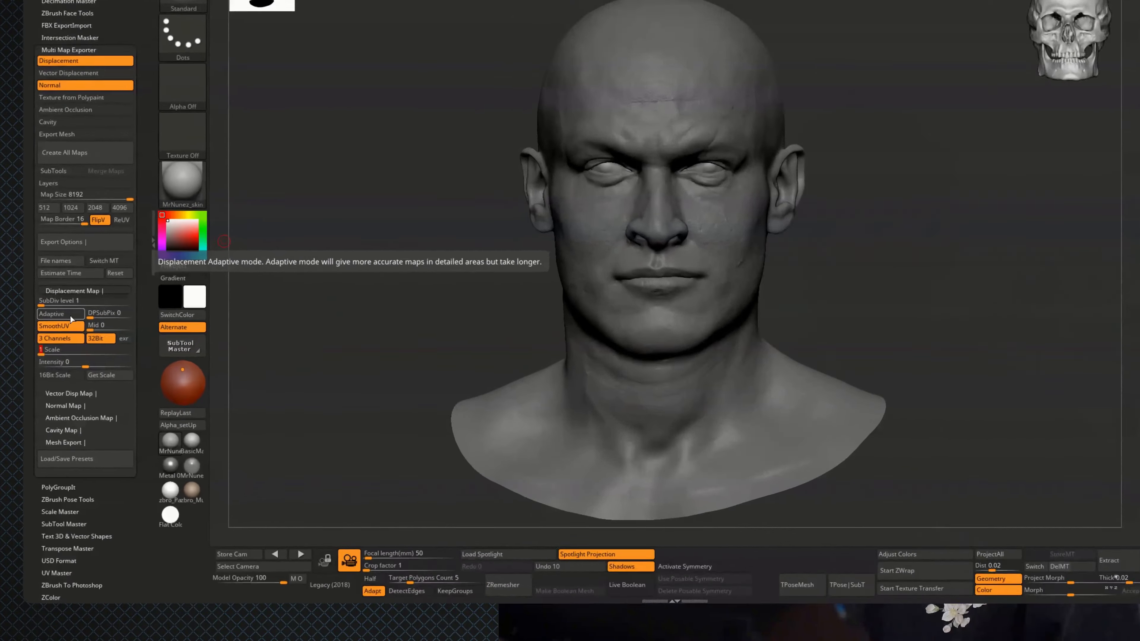
pyautogui.click(71, 315)
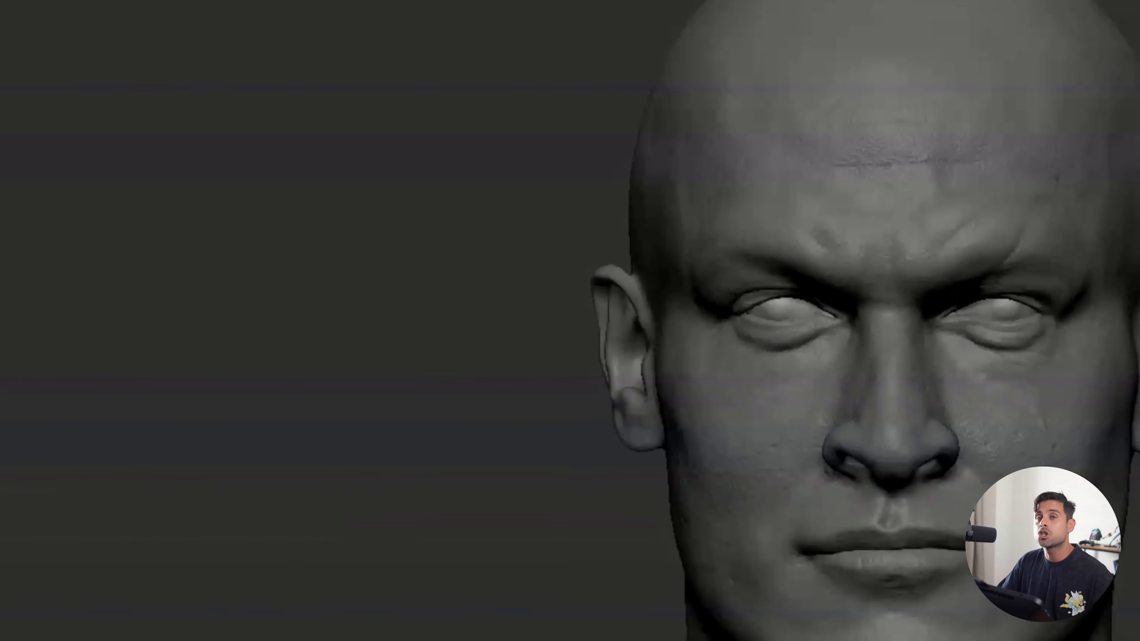
# In the map export file name options, set the UV tile ID format to <UDIM> and accept the settings
pyautogui.click(122, 336)
pyautogui.click(712, 240)
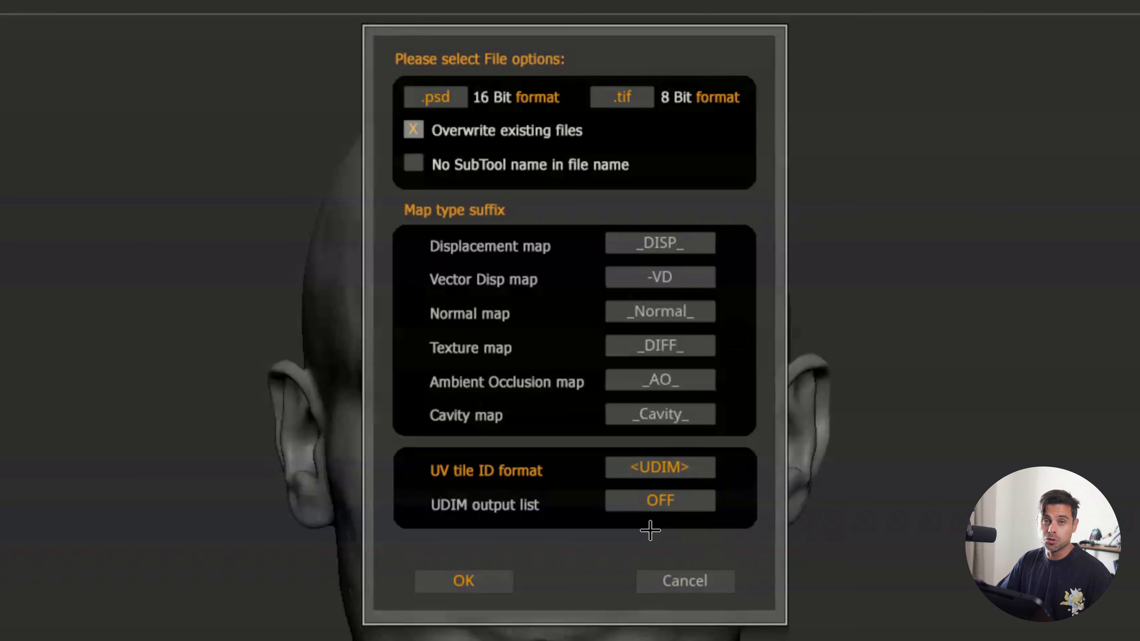
pyautogui.click(660, 468)
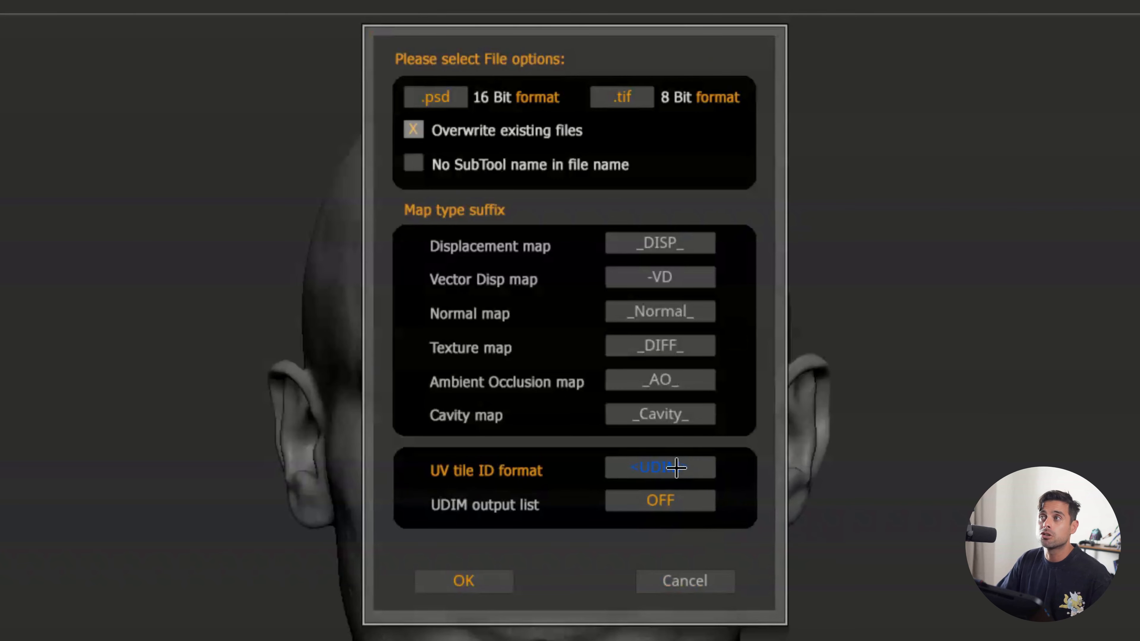
pyautogui.click(460, 580)
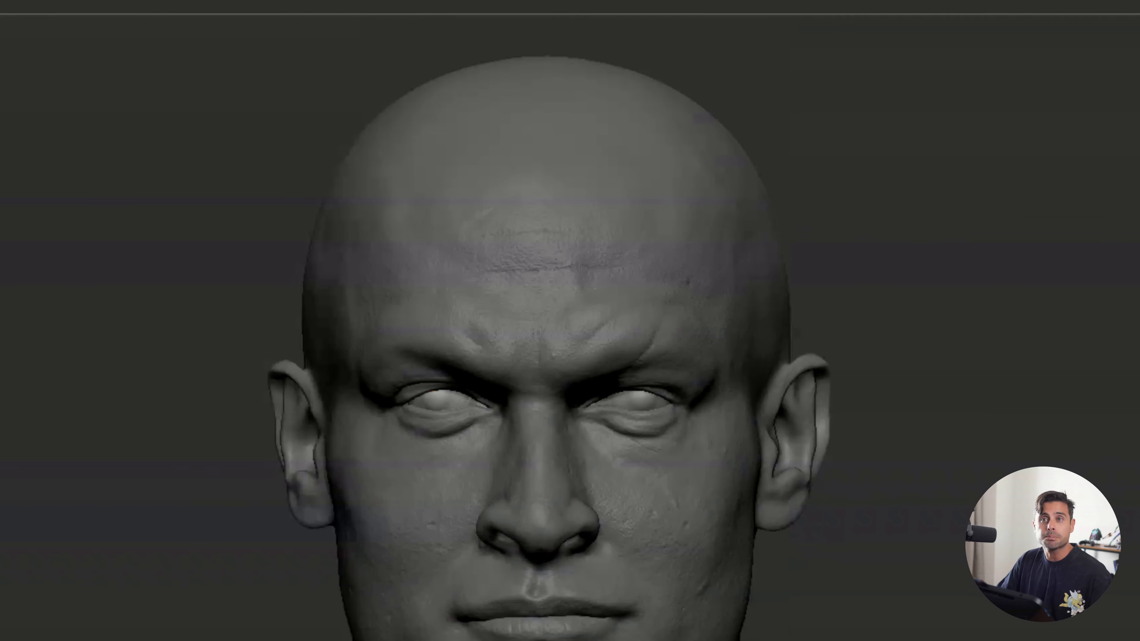
# In the normal map export options, set SubDiv level to 1 with Tangent, Adaptive, SNormals and FlipG on
pyautogui.click(5, 498)
pyautogui.moveTo(9, 532); pyautogui.dragTo(9, 468)
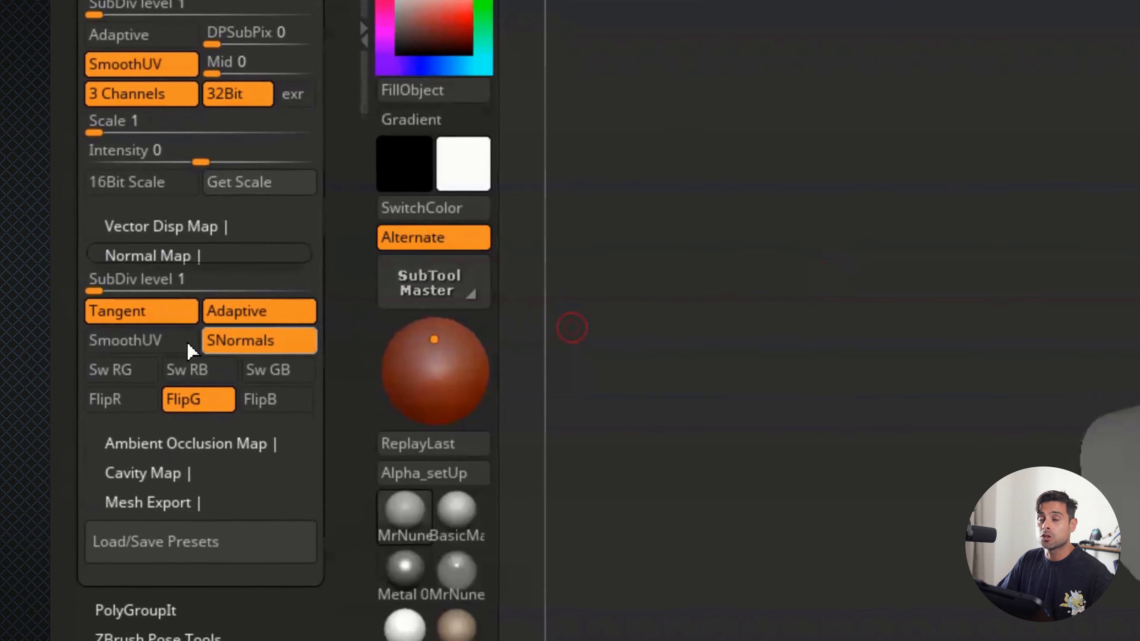
pyautogui.moveTo(109, 280)
pyautogui.mouseDown()
pyautogui.moveTo(136, 280)
pyautogui.moveTo(122, 284)
pyautogui.mouseUp()
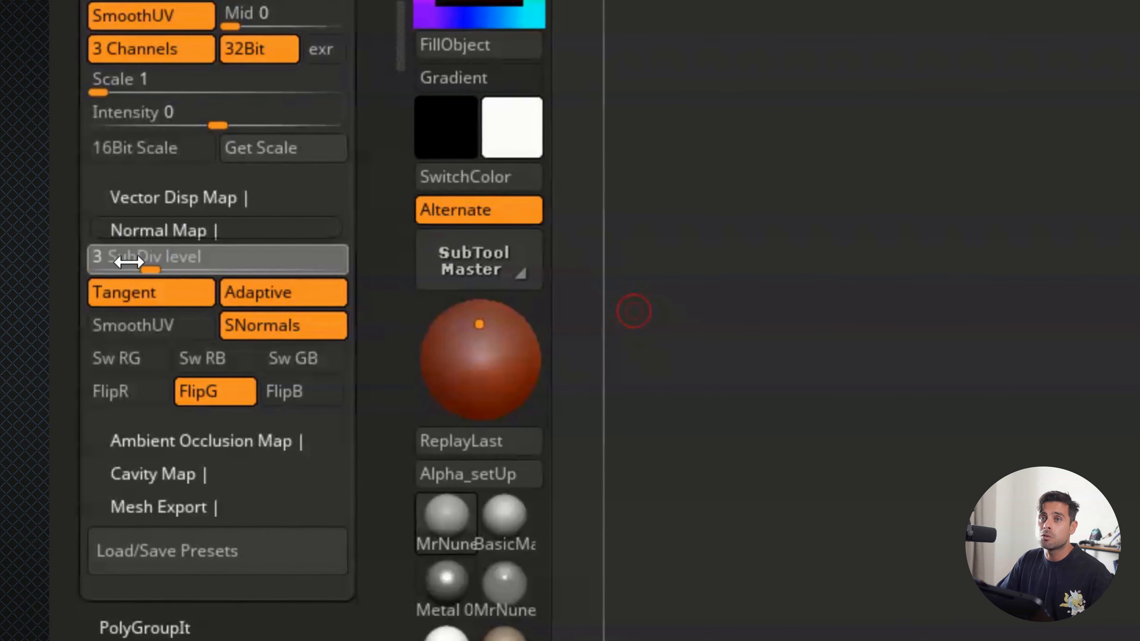
pyautogui.click(90, 271)
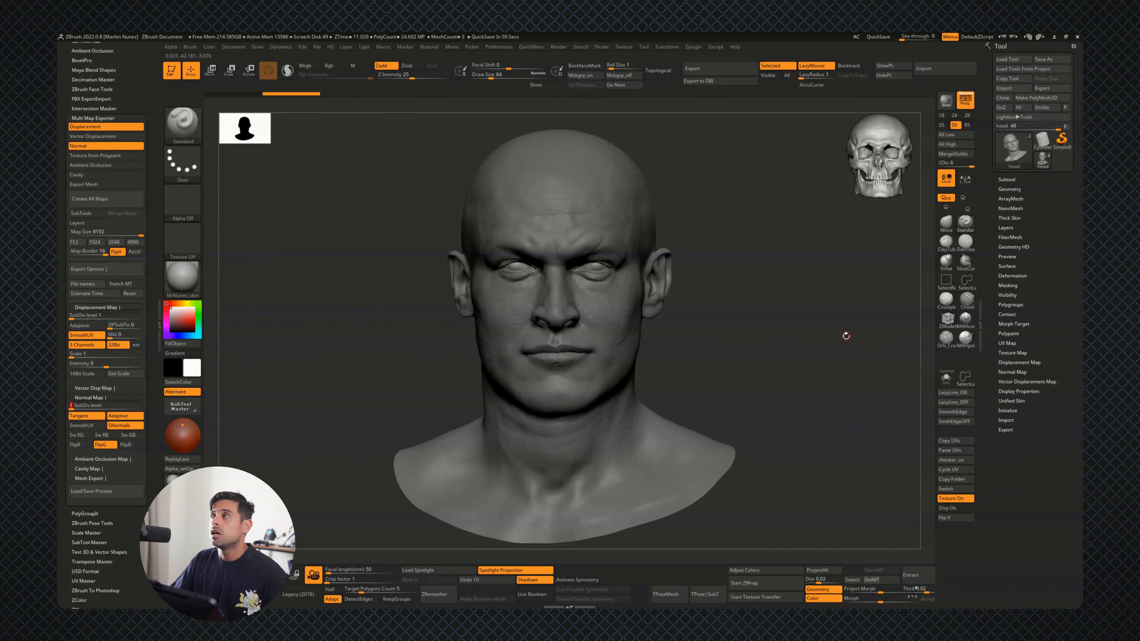
# Create all the configured maps for the head and save them as TIF files
pyautogui.click(1006, 179)
pyautogui.moveTo(1014, 127)
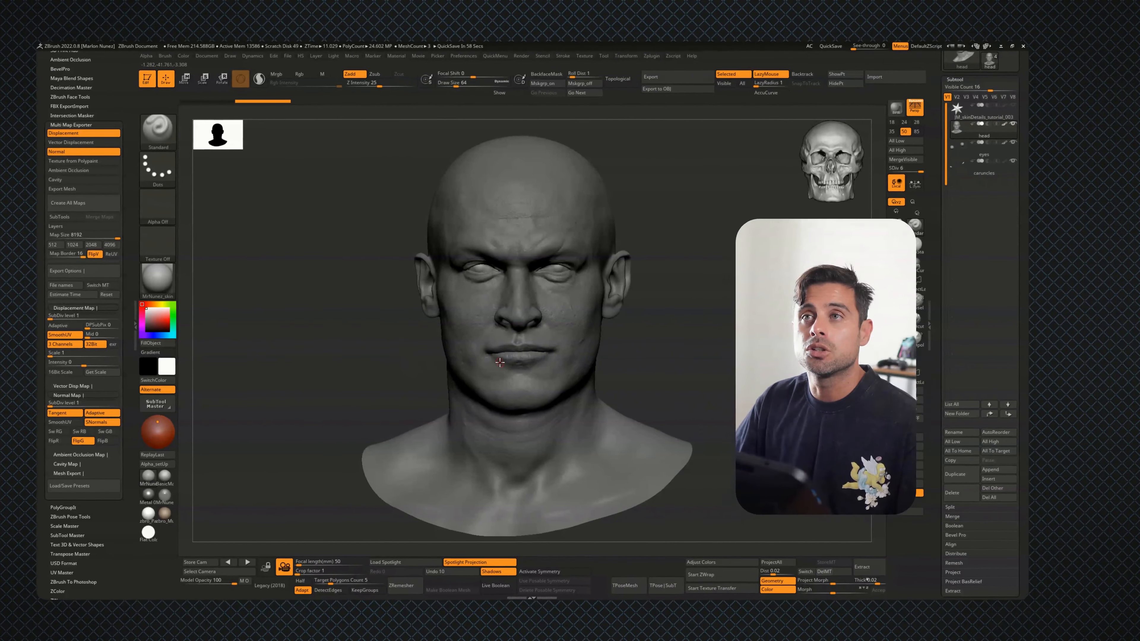
pyautogui.click(64, 204)
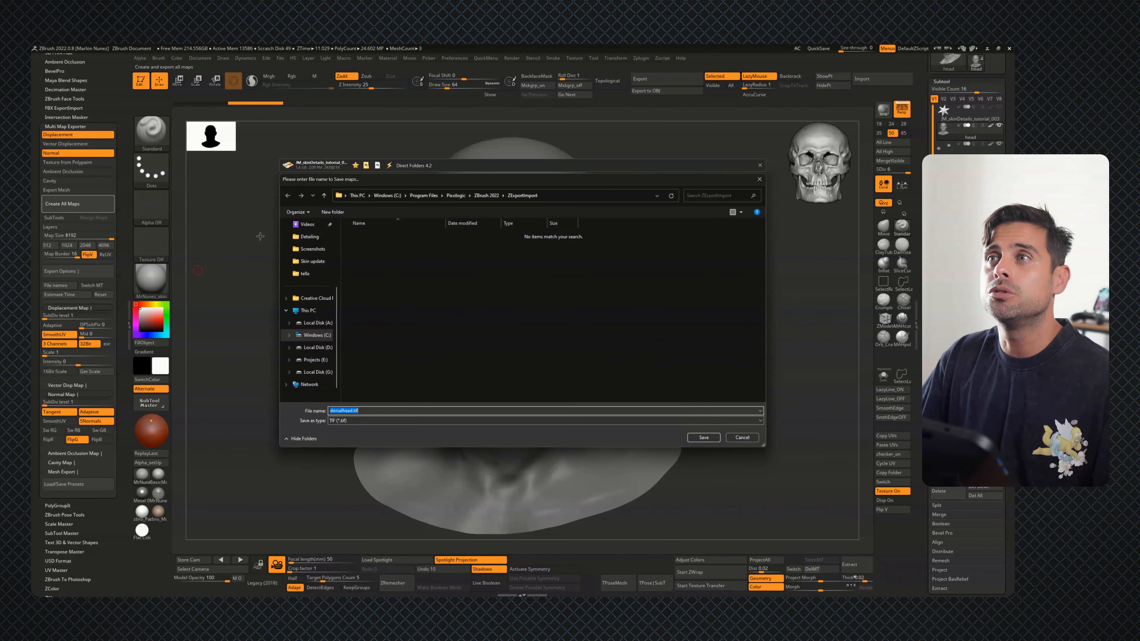
pyautogui.click(703, 438)
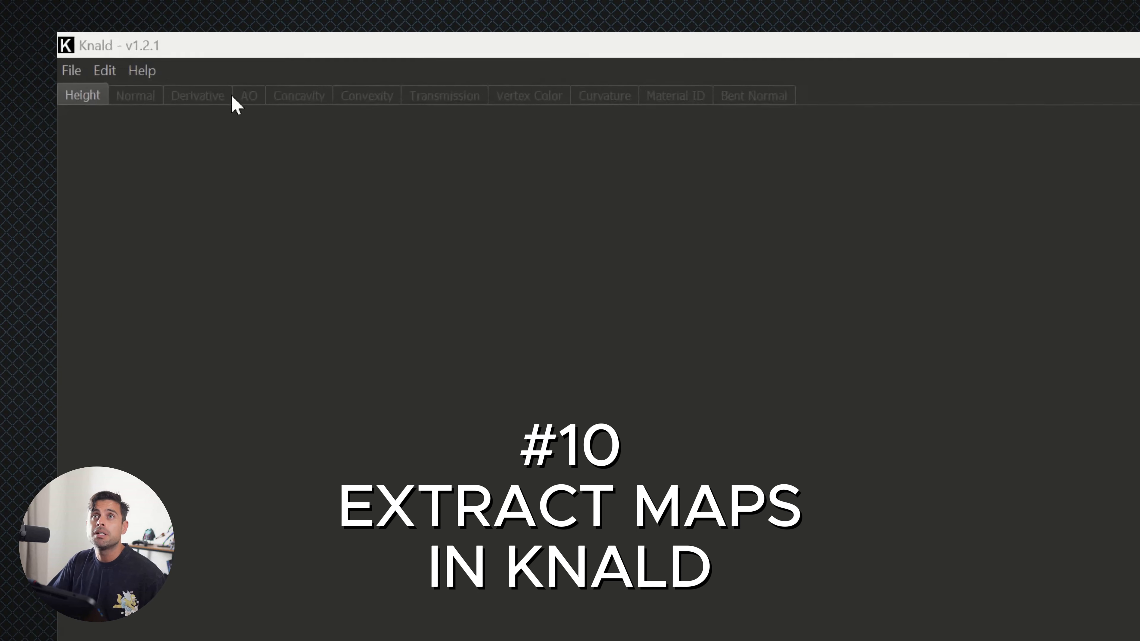
# Switch to Knald, load head_DISP_1001.tif from the maps folder as the height map, and close the 3D preview
pyautogui.click(76, 81)
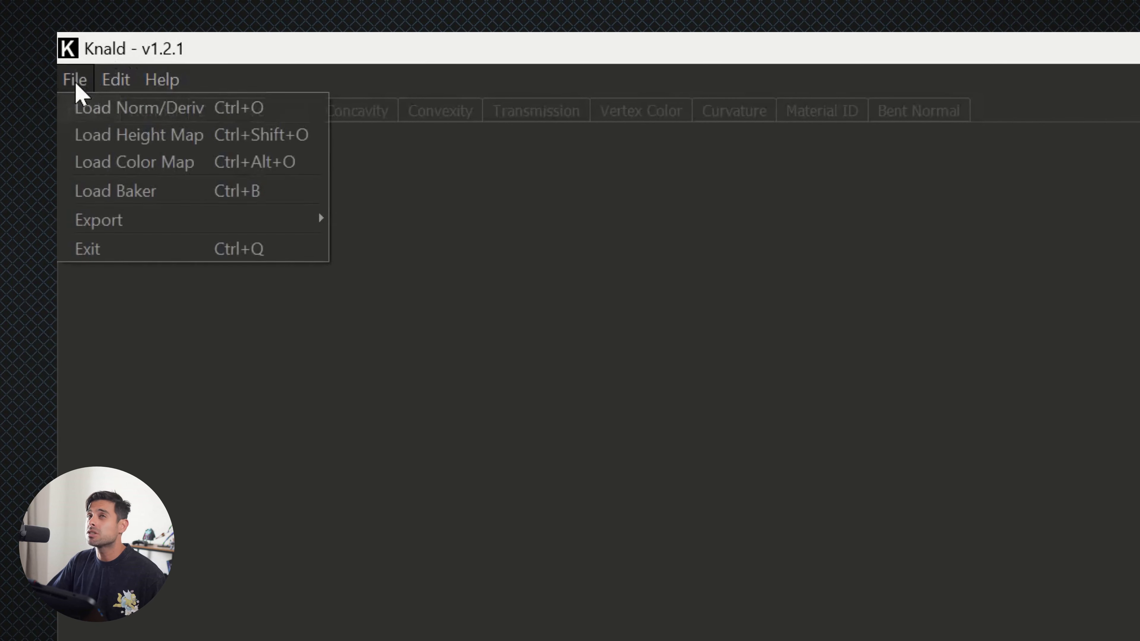
pyautogui.click(153, 139)
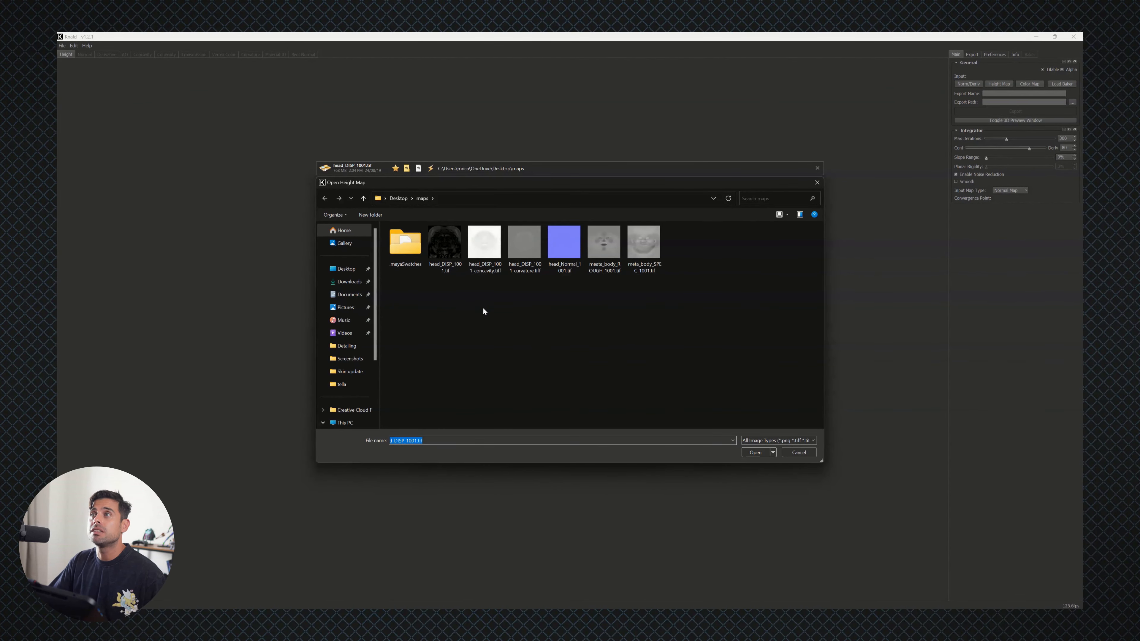
pyautogui.click(447, 252)
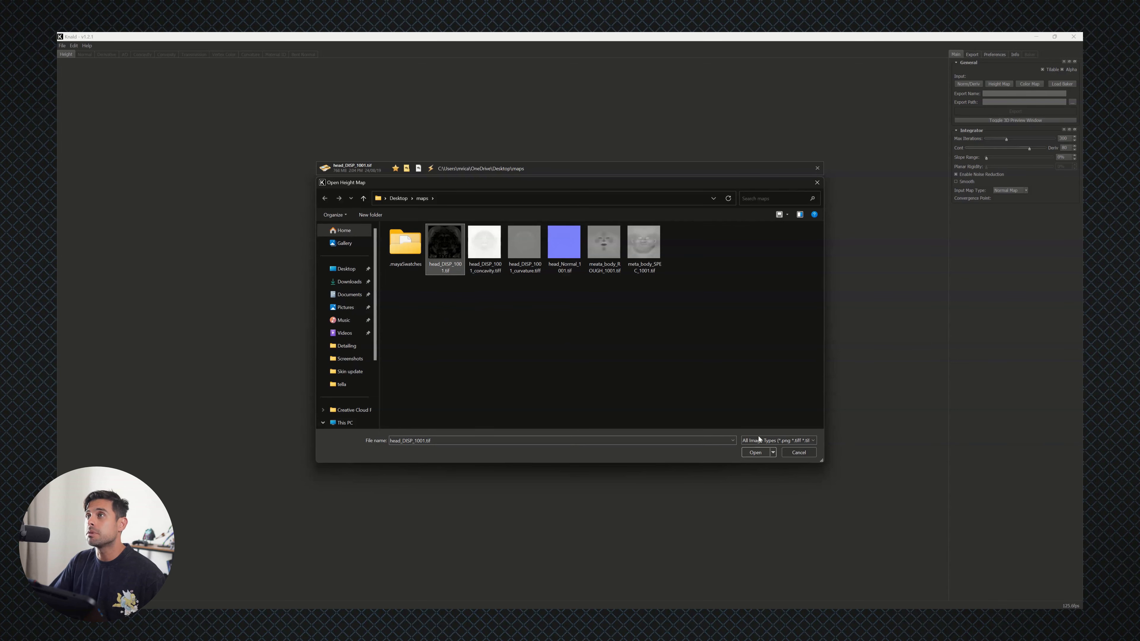
pyautogui.click(755, 452)
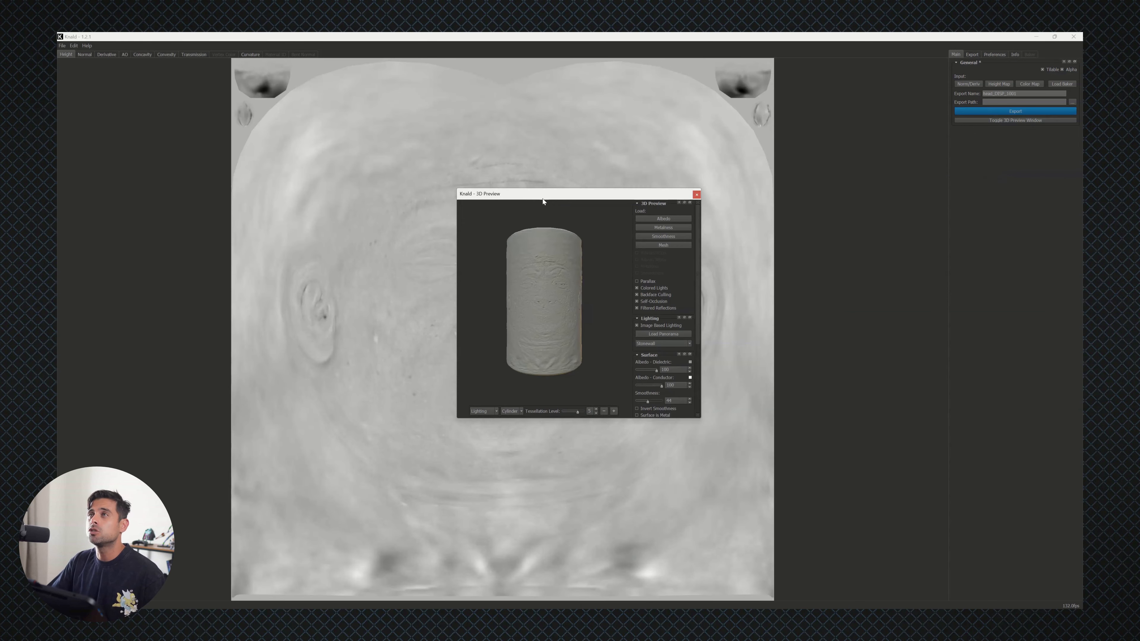
pyautogui.moveTo(542, 198); pyautogui.dragTo(519, 209)
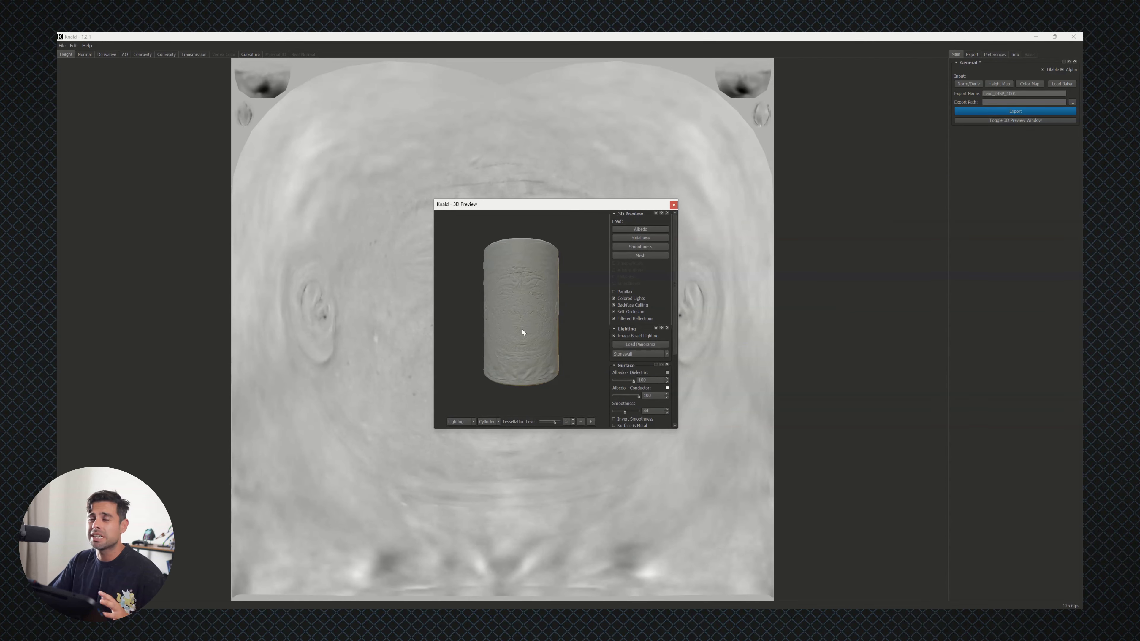
pyautogui.click(673, 205)
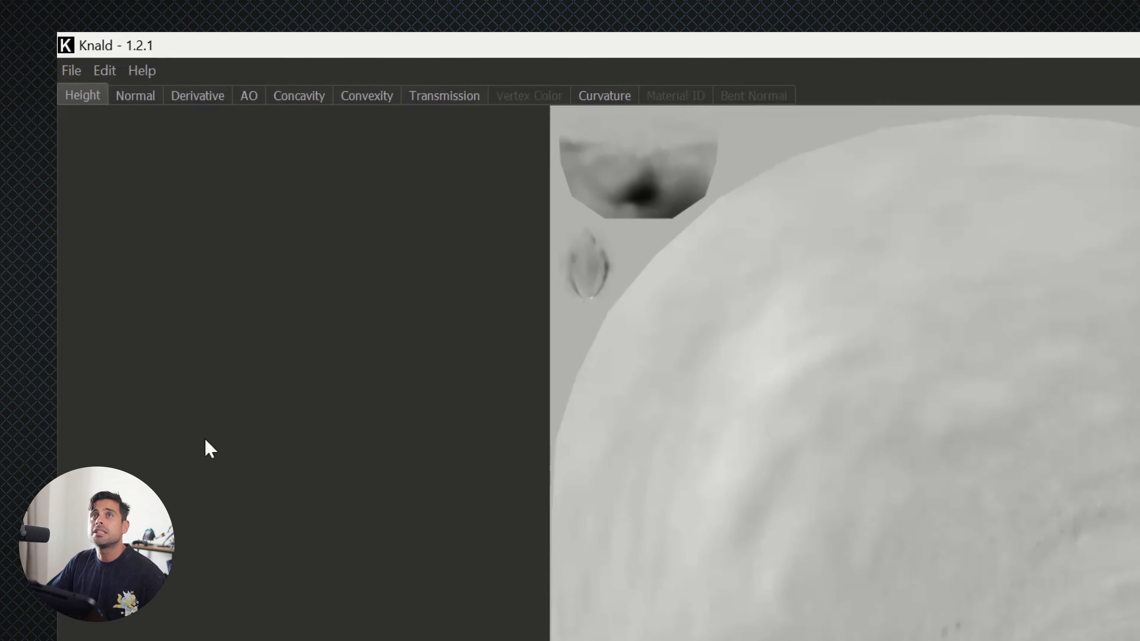
# Review the generated normal, derivative, concavity, curvature, transmission and convexity maps
pyautogui.click(160, 118)
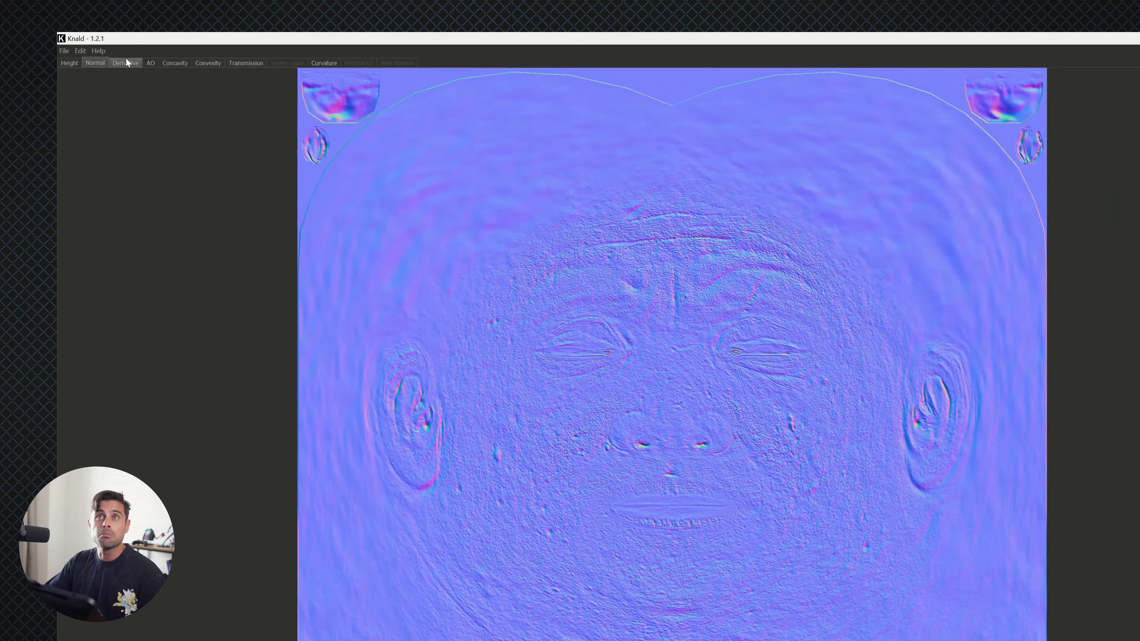
pyautogui.click(232, 112)
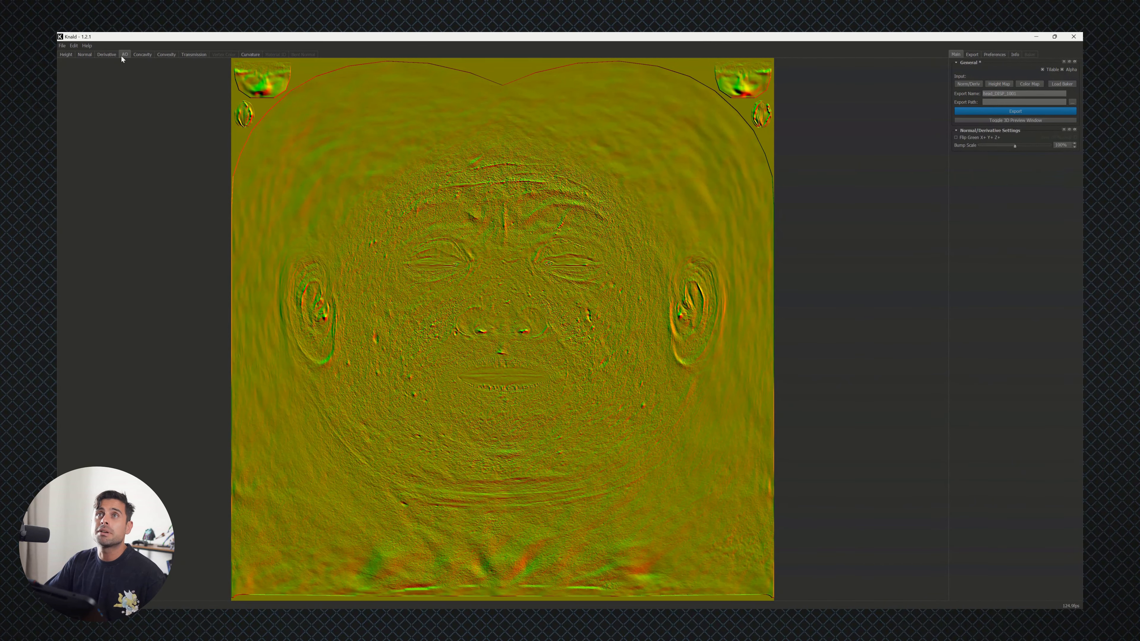
pyautogui.click(142, 56)
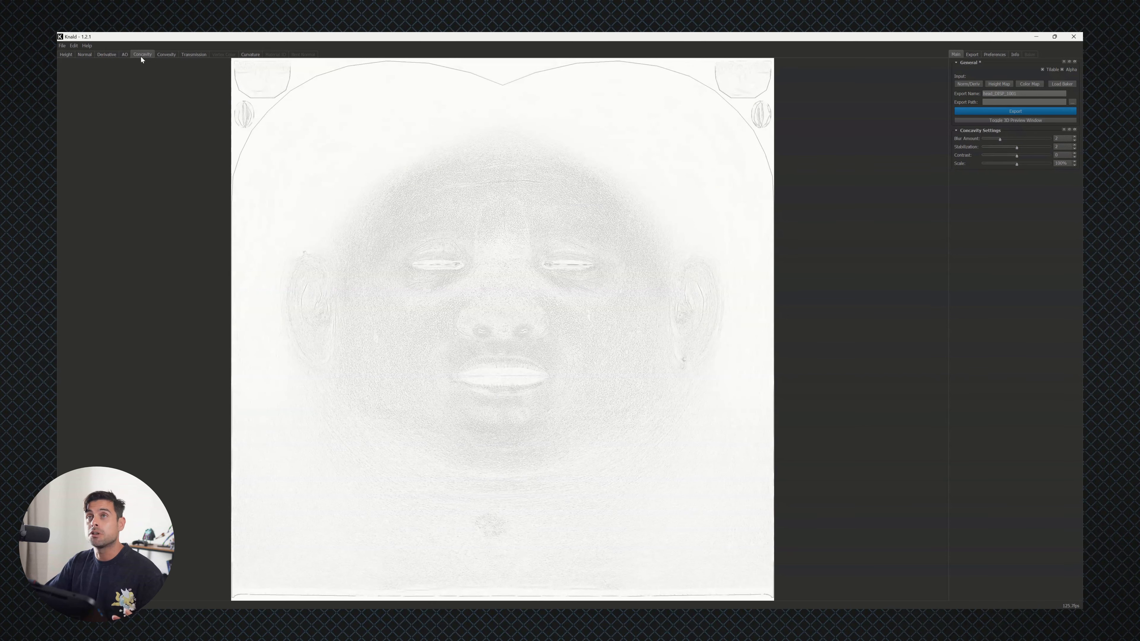
pyautogui.click(248, 54)
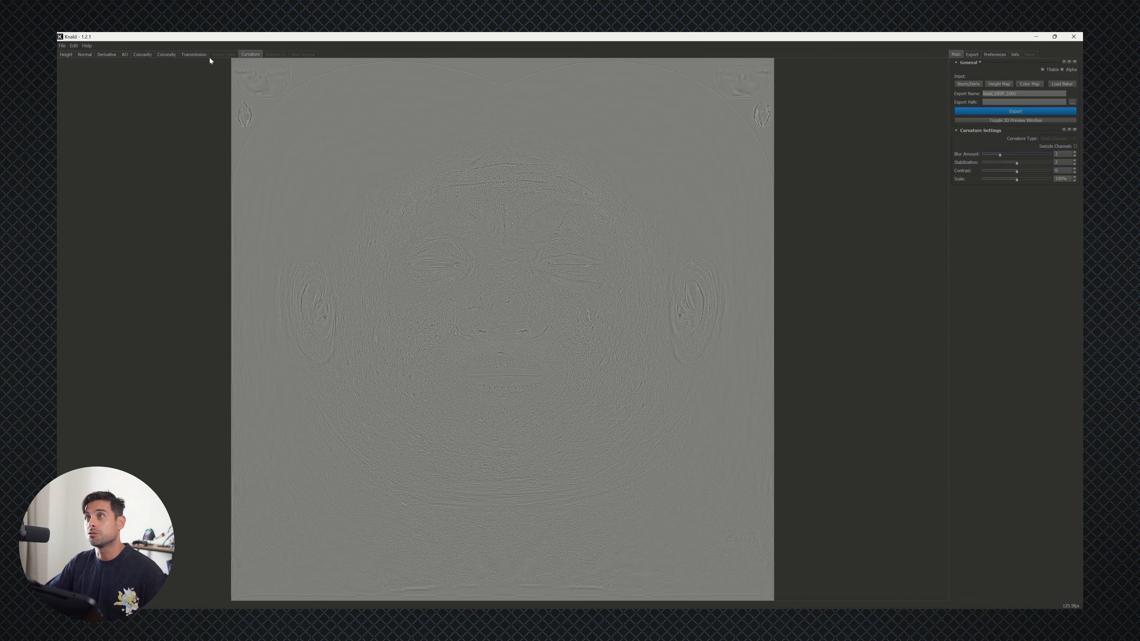
pyautogui.click(192, 54)
pyautogui.click(162, 54)
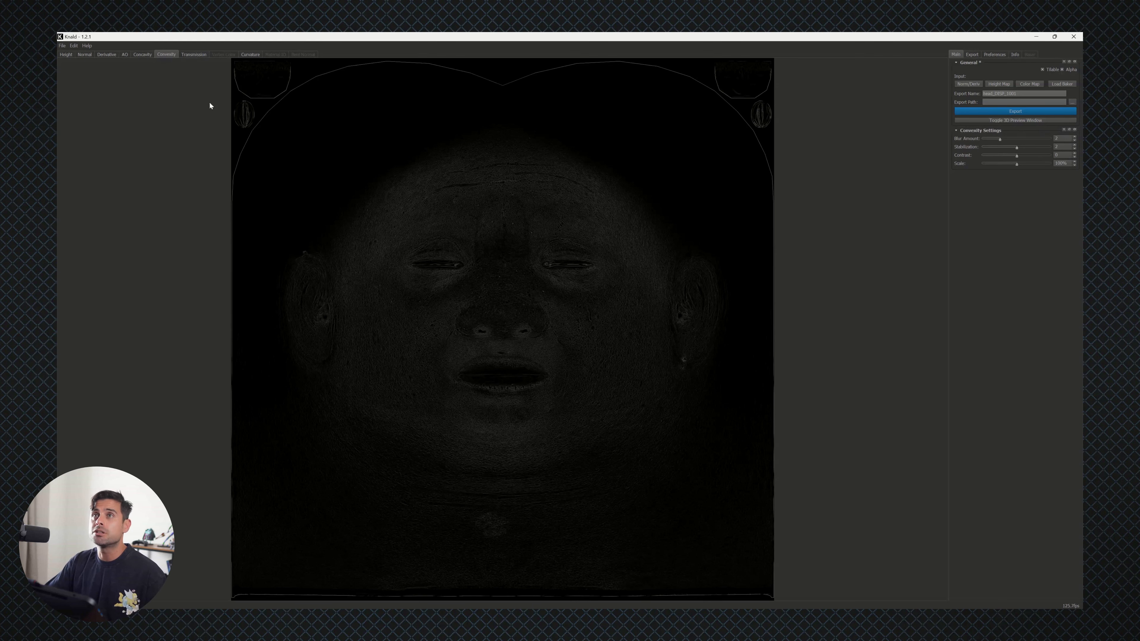
# Limit the export to the AO, Concavity and Curvature maps, and set the export path to the Desktop maps folder
pyautogui.click(970, 55)
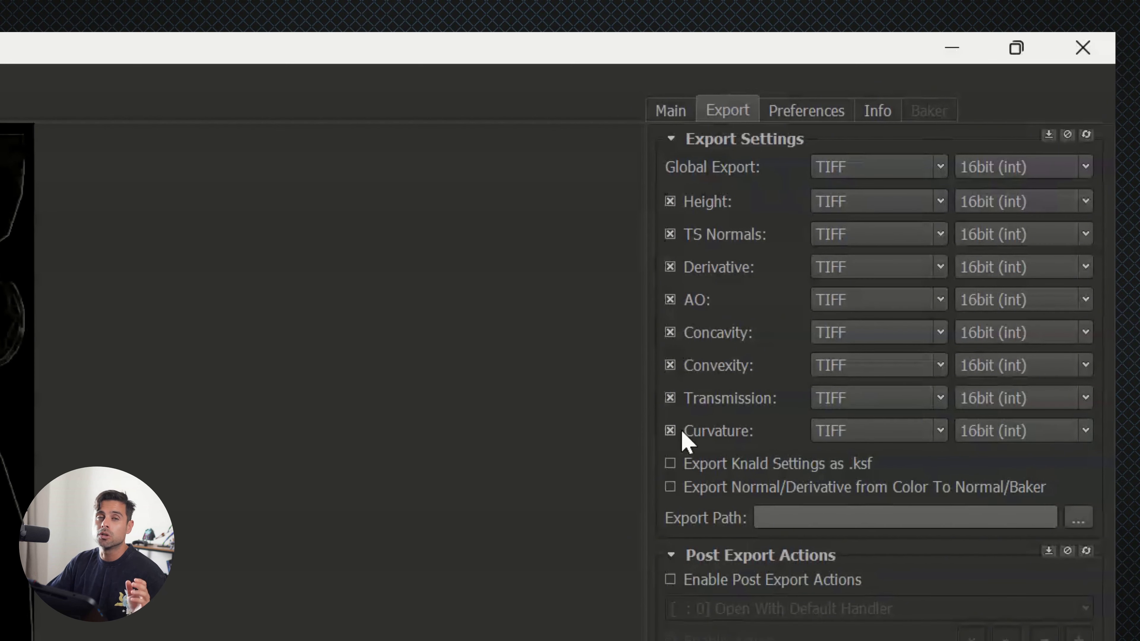
pyautogui.click(672, 398)
pyautogui.click(671, 364)
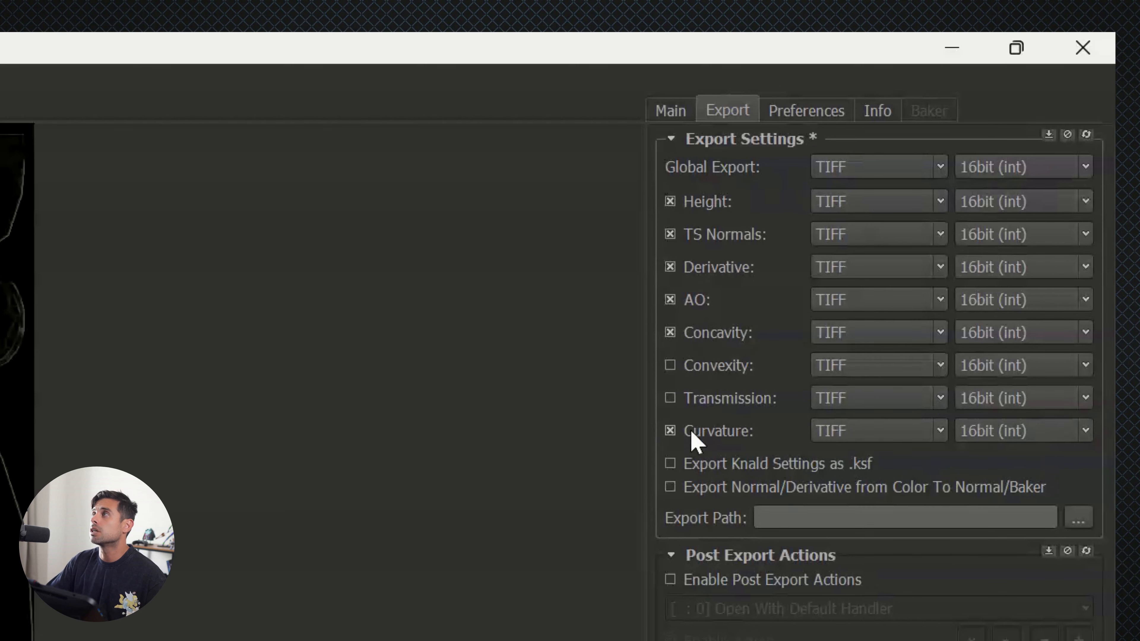
pyautogui.click(689, 300)
pyautogui.click(687, 268)
pyautogui.click(686, 234)
pyautogui.click(687, 202)
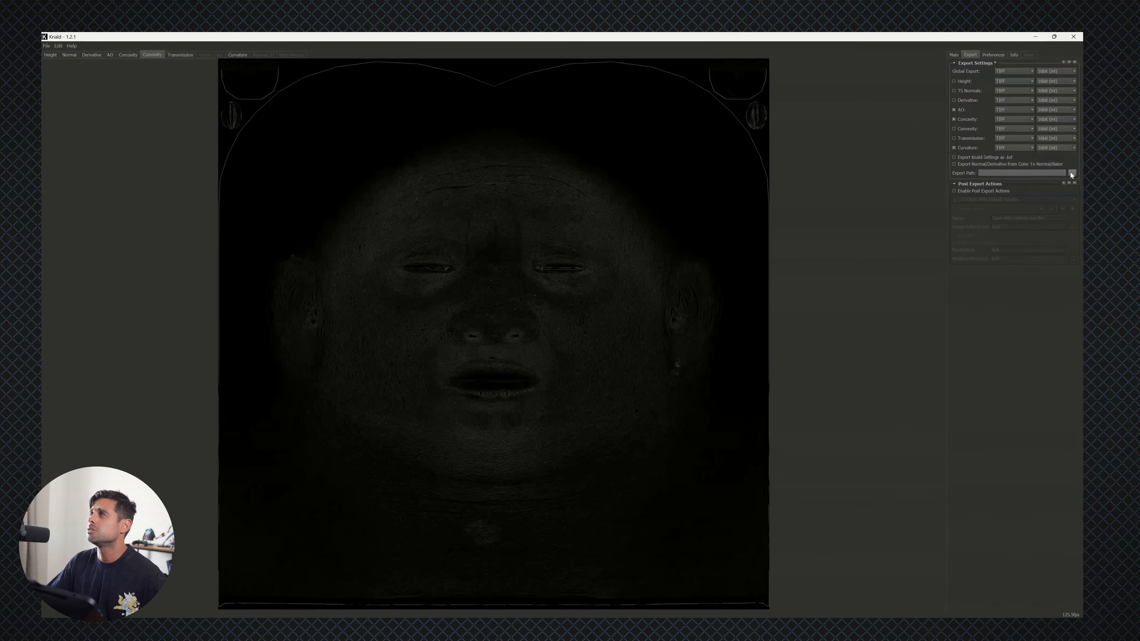
pyautogui.click(1078, 518)
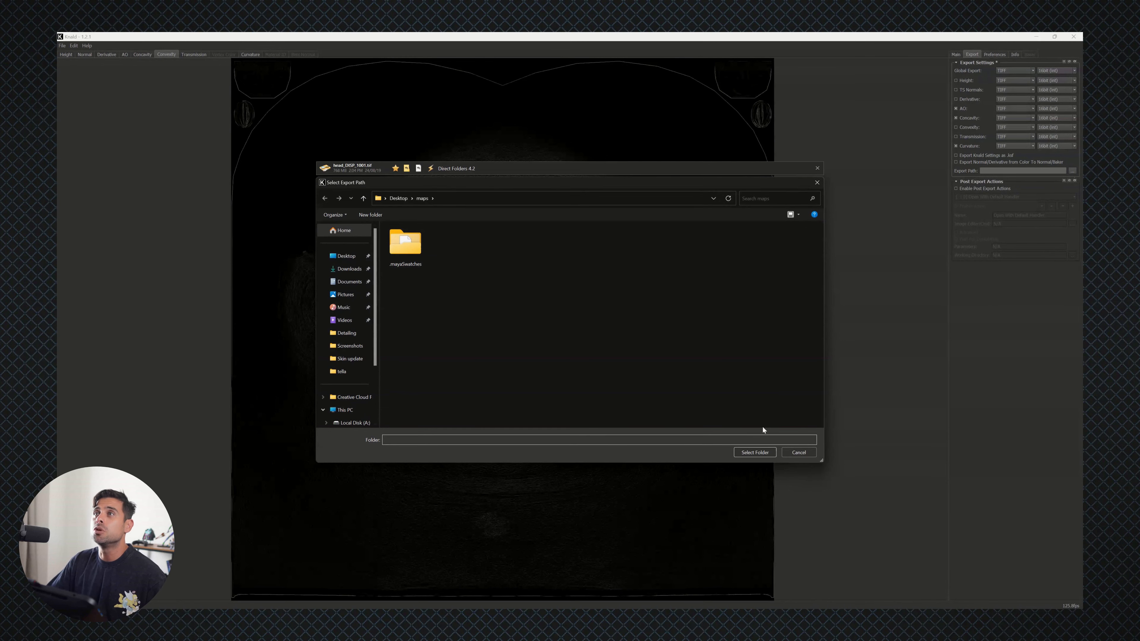
pyautogui.click(754, 452)
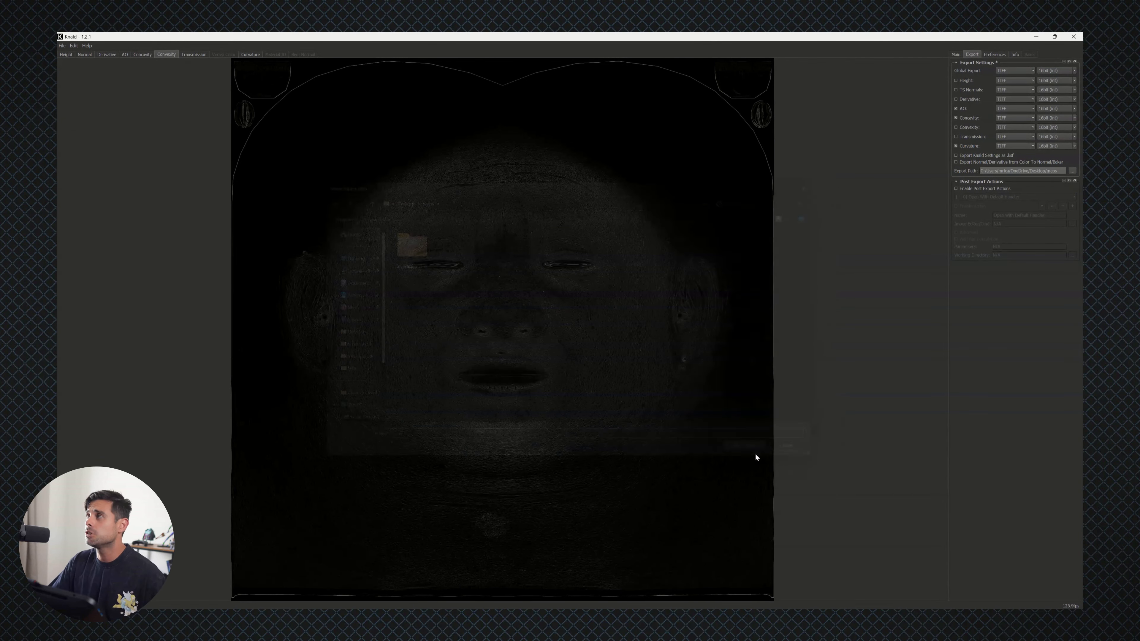
# Display the curvature map and lower its contrast slightly below zero
pyautogui.click(955, 55)
pyautogui.click(192, 55)
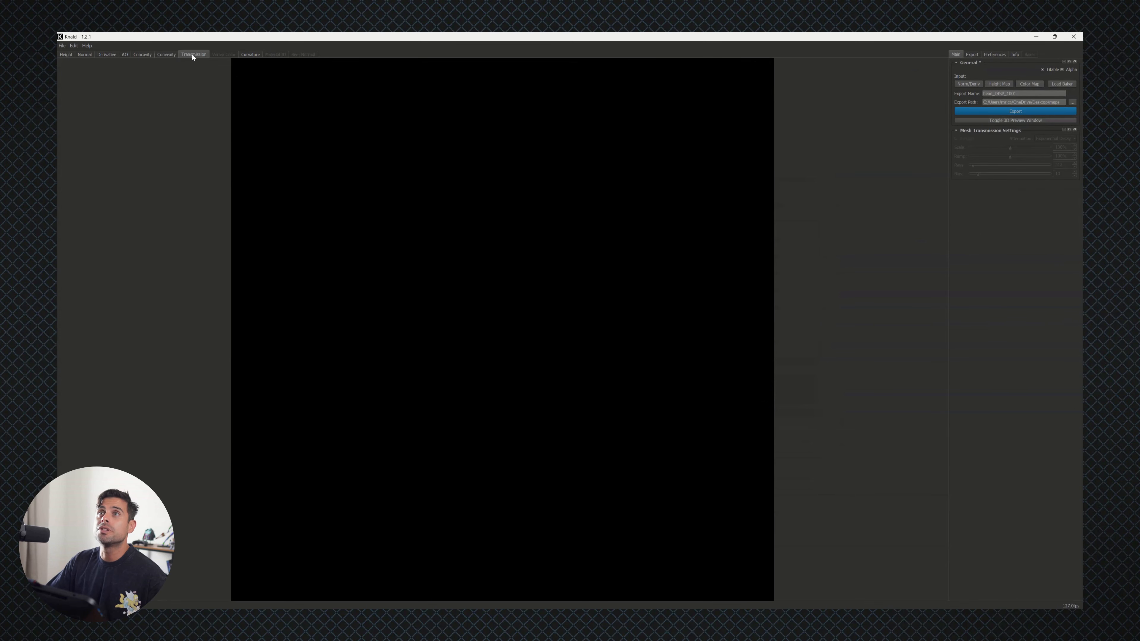
pyautogui.click(250, 55)
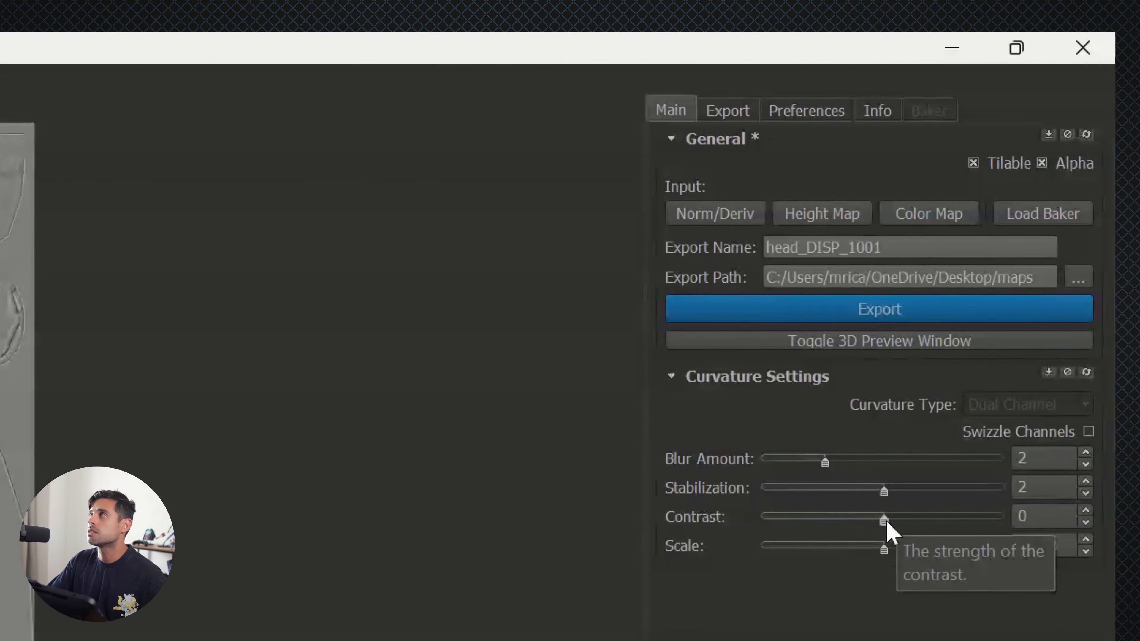
pyautogui.moveTo(886, 522); pyautogui.dragTo(805, 533)
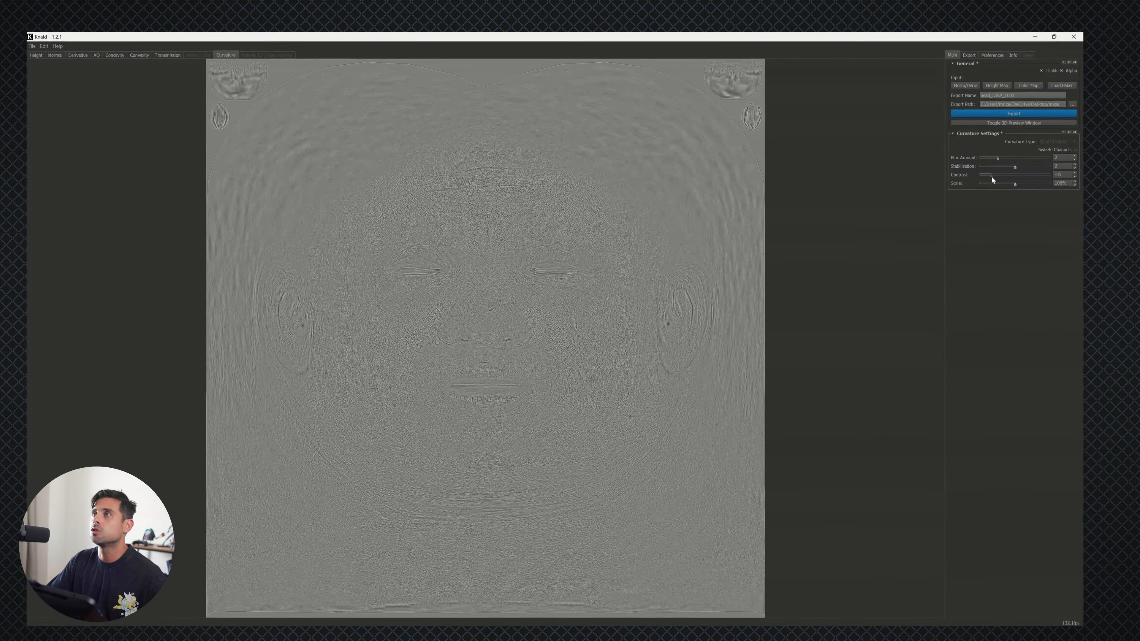
pyautogui.moveTo(992, 179)
pyautogui.mouseDown()
pyautogui.moveTo(1012, 180)
pyautogui.moveTo(1003, 178)
pyautogui.mouseUp()
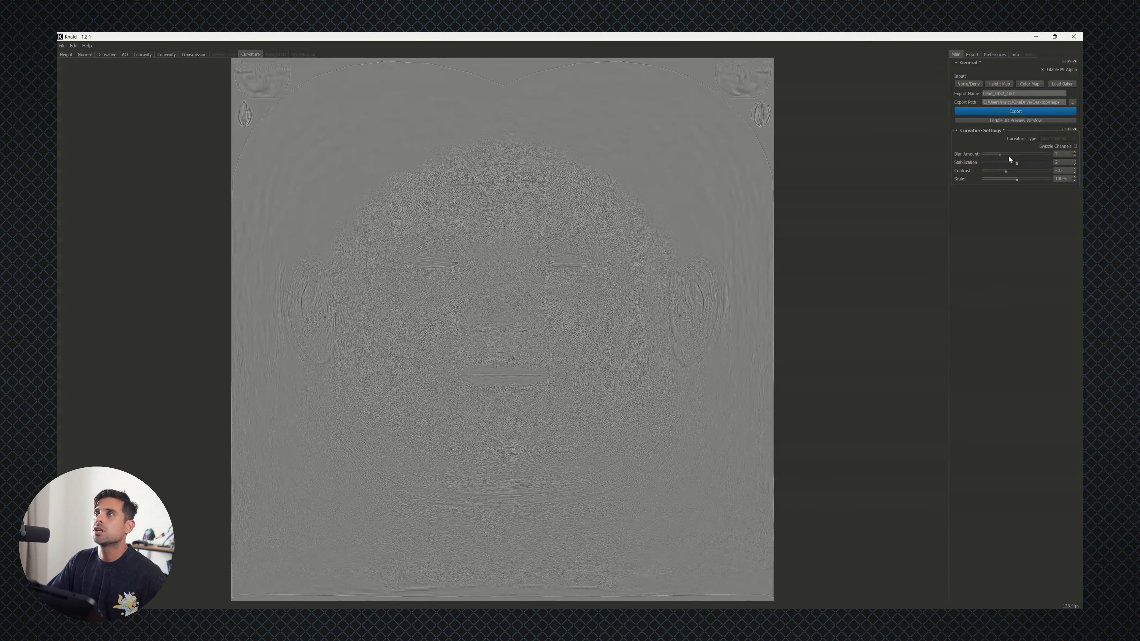
# Lower the concavity map's contrast below zero and export the enabled maps
pyautogui.click(147, 55)
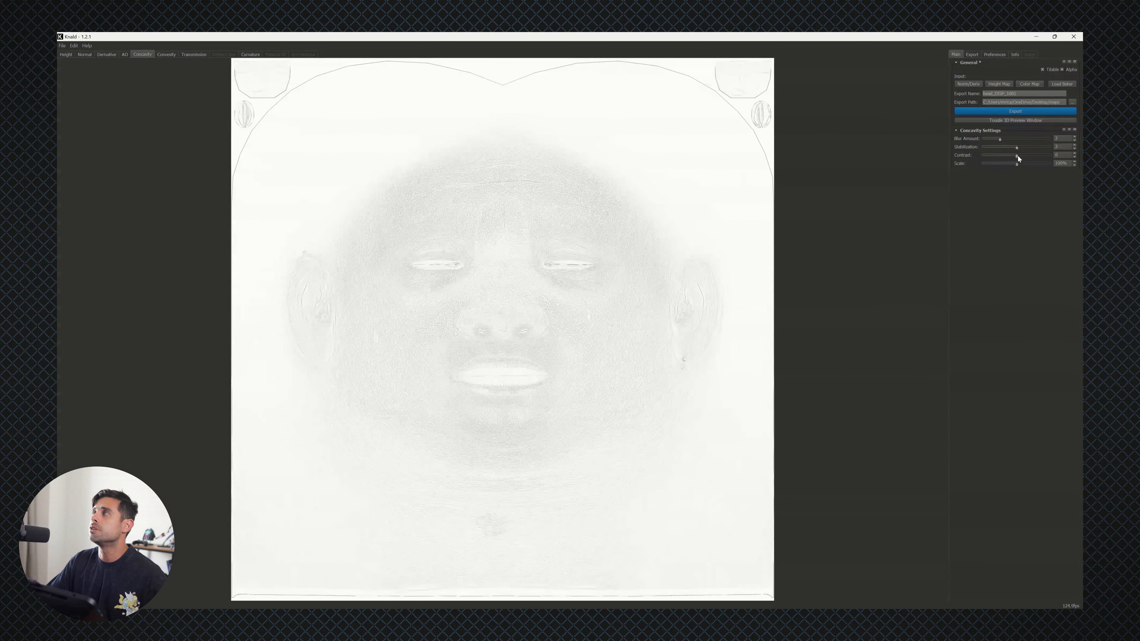
pyautogui.moveTo(1018, 156)
pyautogui.mouseDown()
pyautogui.moveTo(1037, 157)
pyautogui.moveTo(993, 157)
pyautogui.moveTo(1006, 161)
pyautogui.mouseUp()
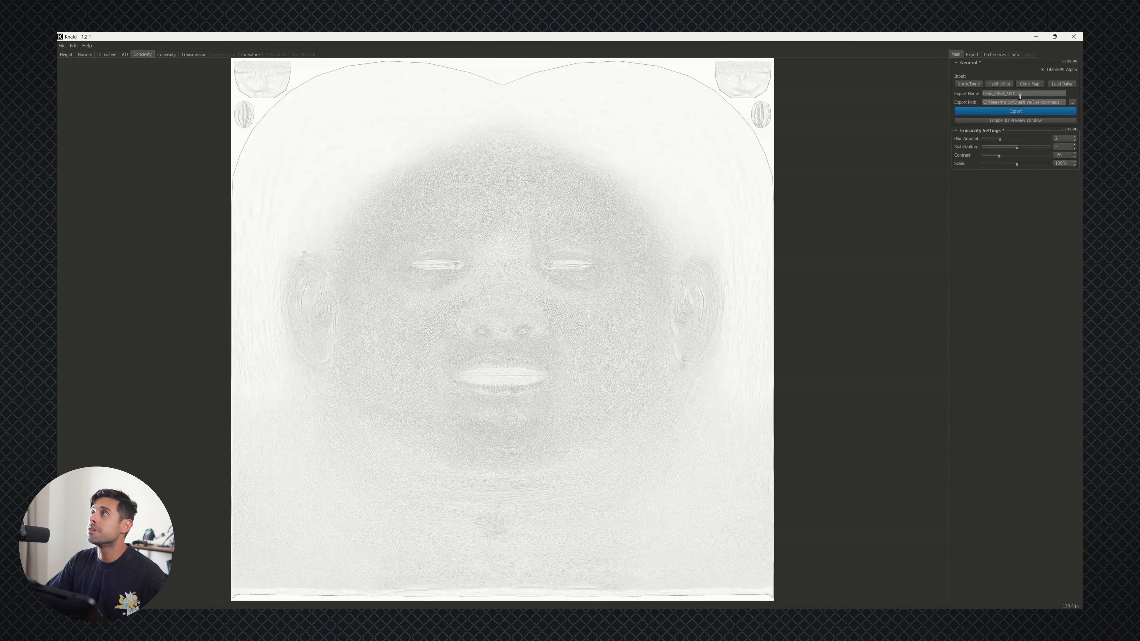
pyautogui.click(1015, 111)
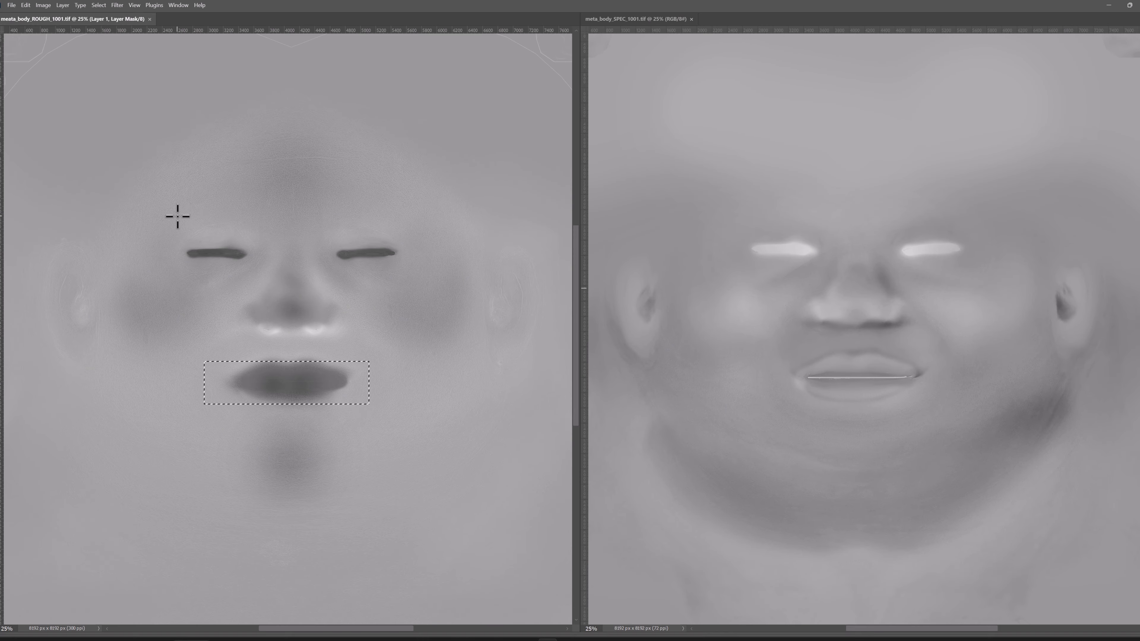
# In Photoshop, examine the forehead and cheek areas of the roughness map beside the specular map, using temporary rectangular selections
pyautogui.moveTo(178, 127); pyautogui.dragTo(433, 219)
pyautogui.hotkey('ctrl', 'd')
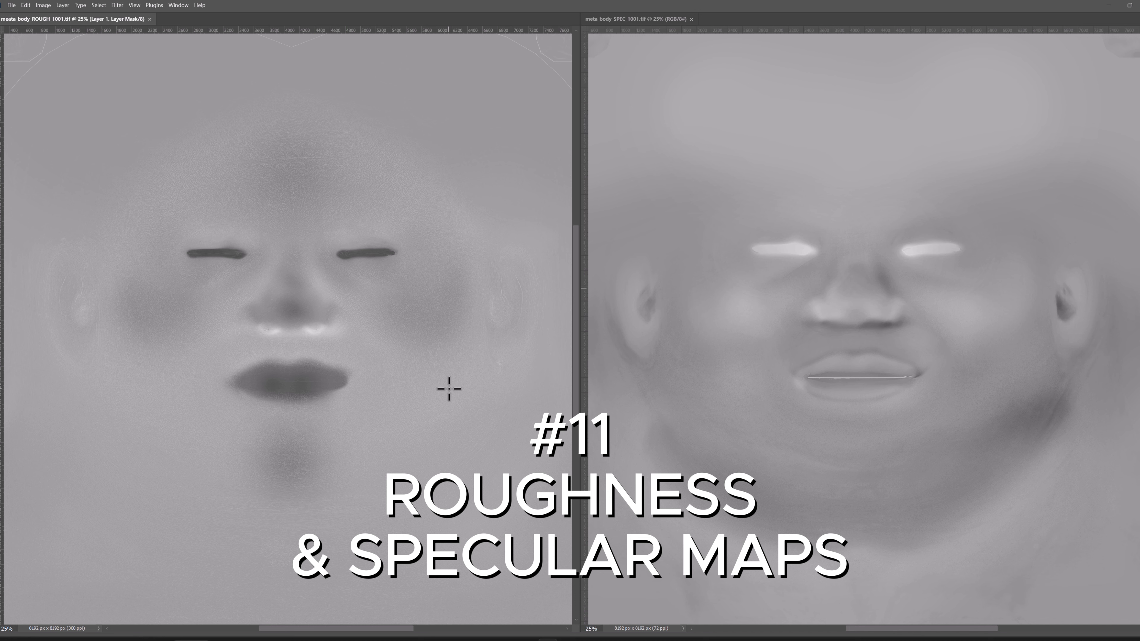
pyautogui.moveTo(463, 415); pyautogui.dragTo(359, 364)
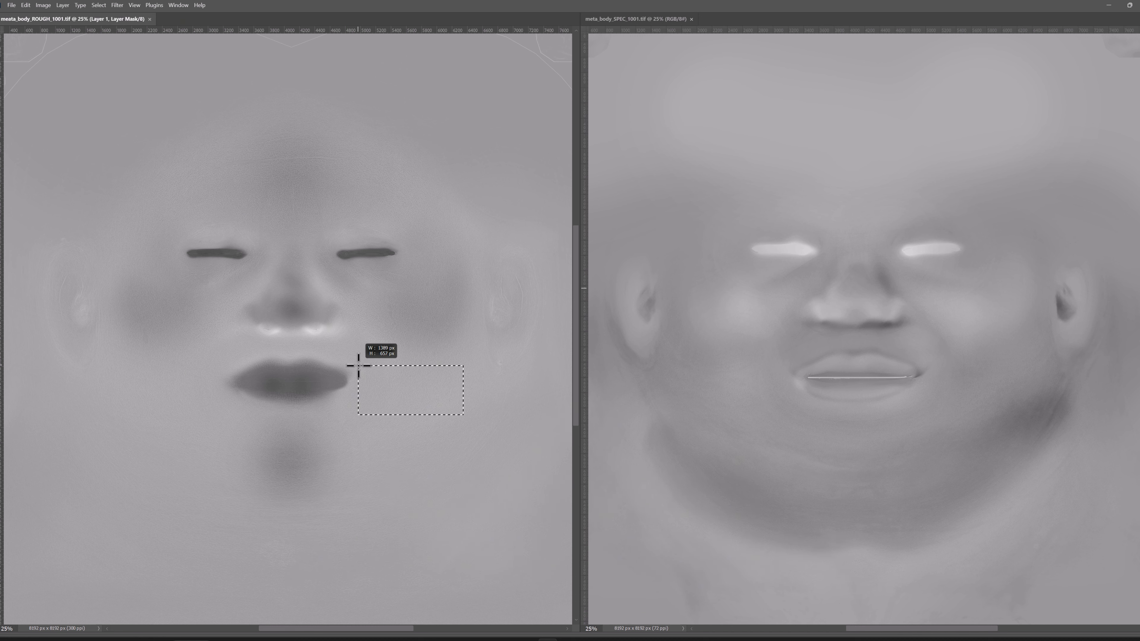
pyautogui.moveTo(530, 247); pyautogui.dragTo(489, 344)
pyautogui.hotkey('ctrl', 'd')
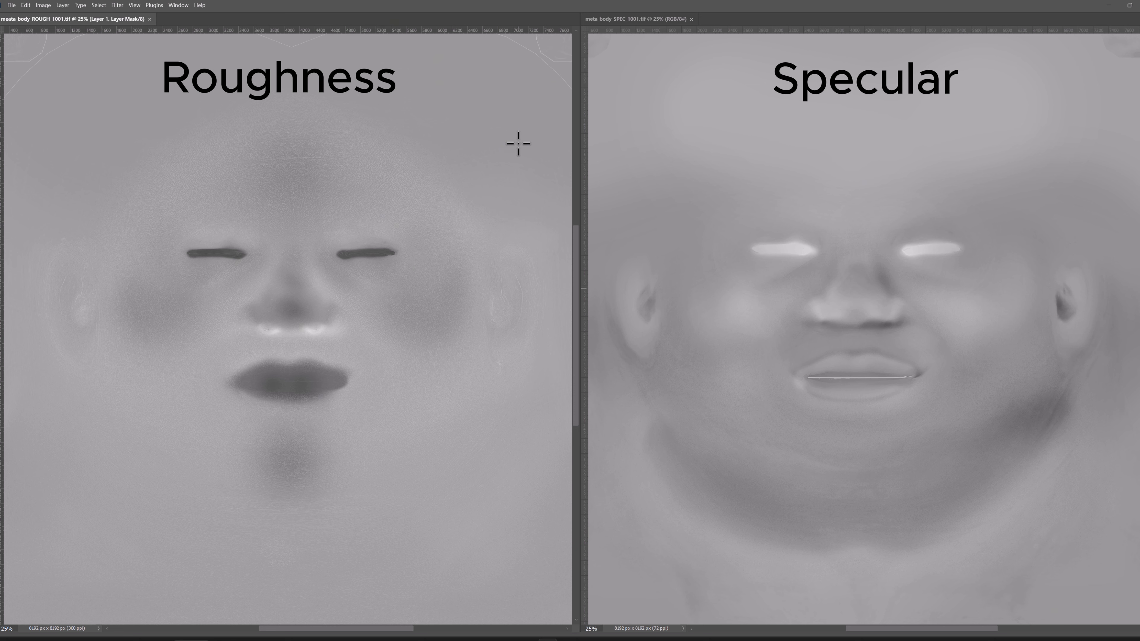
# Compare the roughness map with Layer 1 hidden and shown, viewing it beside the specular map
pyautogui.press('Tab')
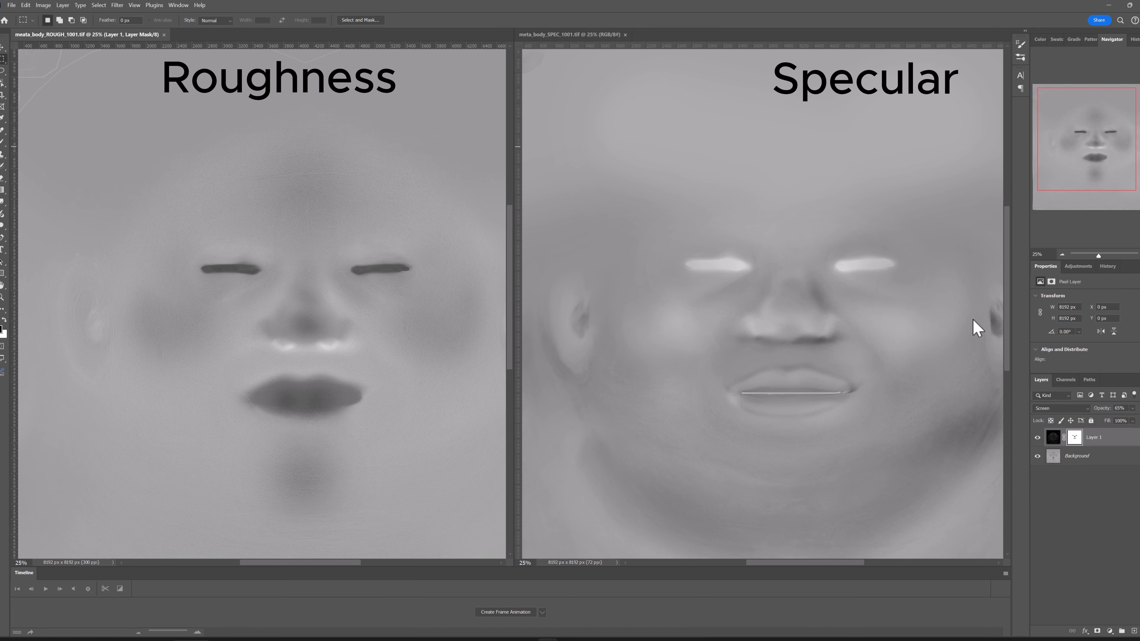
pyautogui.click(1038, 438)
pyautogui.click(1038, 437)
pyautogui.click(1038, 437)
pyautogui.click(1038, 437)
pyautogui.click(1037, 437)
pyautogui.click(1037, 437)
pyautogui.click(1038, 437)
pyautogui.click(1038, 437)
pyautogui.press('Tab')
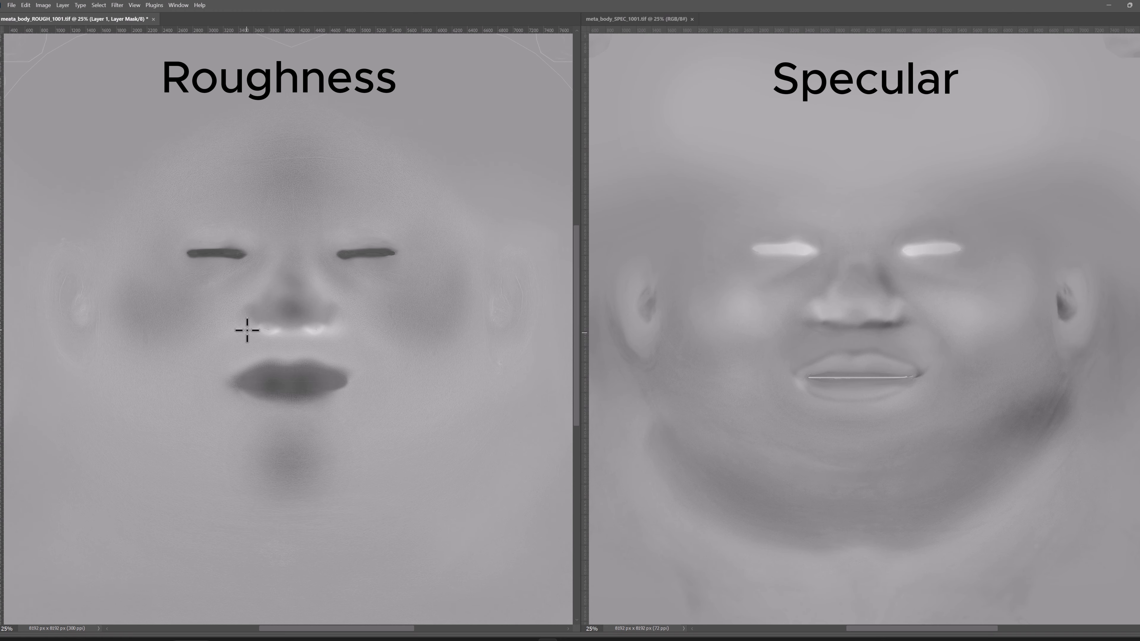
pyautogui.click(898, 180)
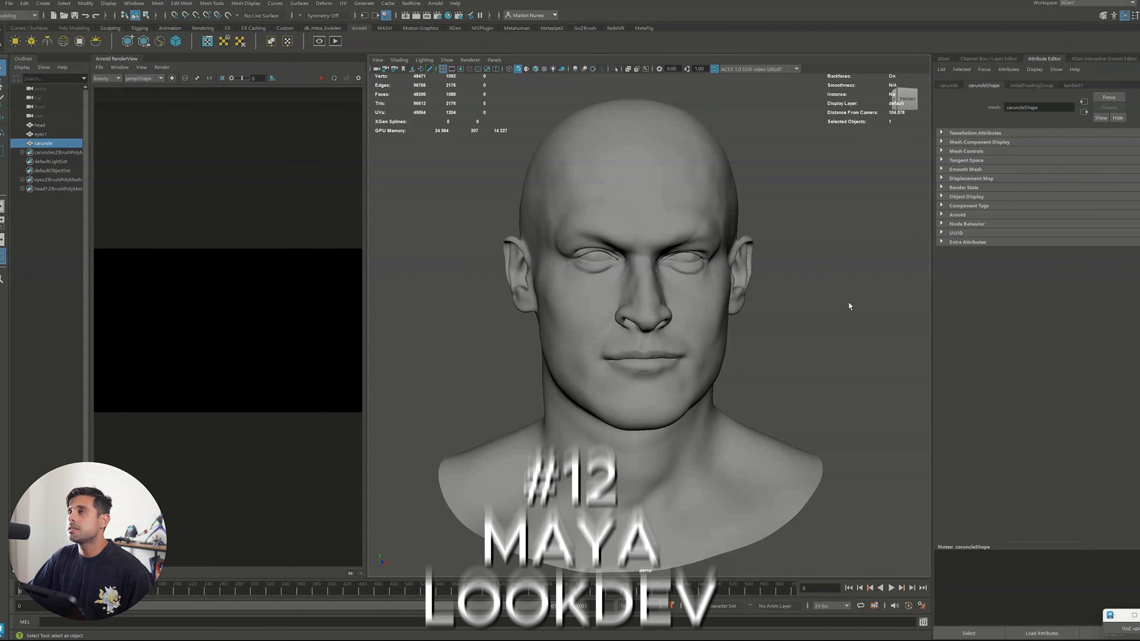
# In Maya, create an Arnold area light and raise it in front of the bust to about head height
pyautogui.scroll(-4, 849, 306)
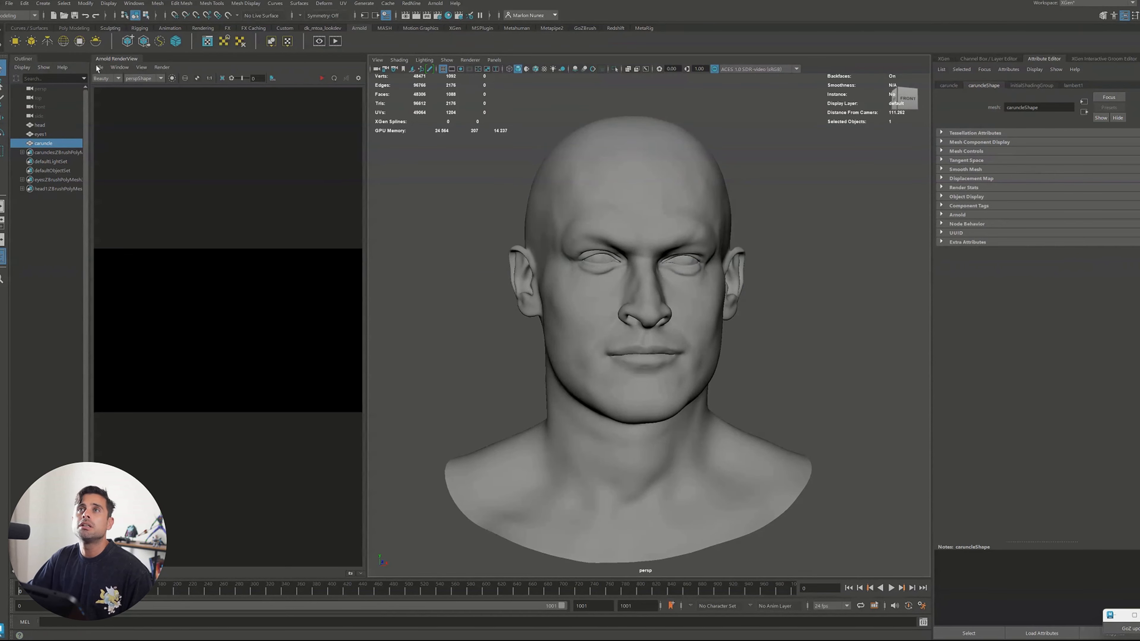
pyautogui.click(15, 41)
pyautogui.keyDown('alt'); pyautogui.moveTo(699, 349); pyautogui.dragTo(516, 315, button='right'); pyautogui.keyUp('alt')
pyautogui.keyDown('alt'); pyautogui.moveTo(516, 316); pyautogui.dragTo(533, 356); pyautogui.keyUp('alt')
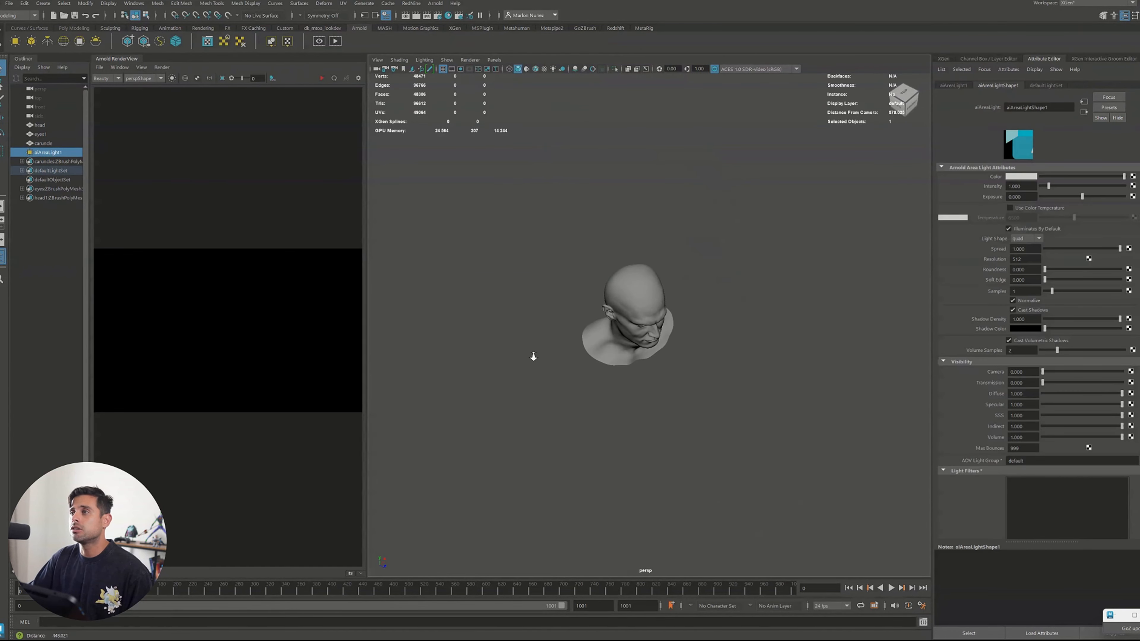
pyautogui.keyDown('alt'); pyautogui.moveTo(533, 356); pyautogui.dragTo(577, 392, button='right'); pyautogui.keyUp('alt')
pyautogui.keyDown('alt'); pyautogui.moveTo(650, 460); pyautogui.dragTo(638, 418, button='middle'); pyautogui.keyUp('alt')
pyautogui.press('w')
pyautogui.keyDown('alt'); pyautogui.moveTo(593, 569); pyautogui.dragTo(631, 540); pyautogui.keyUp('alt')
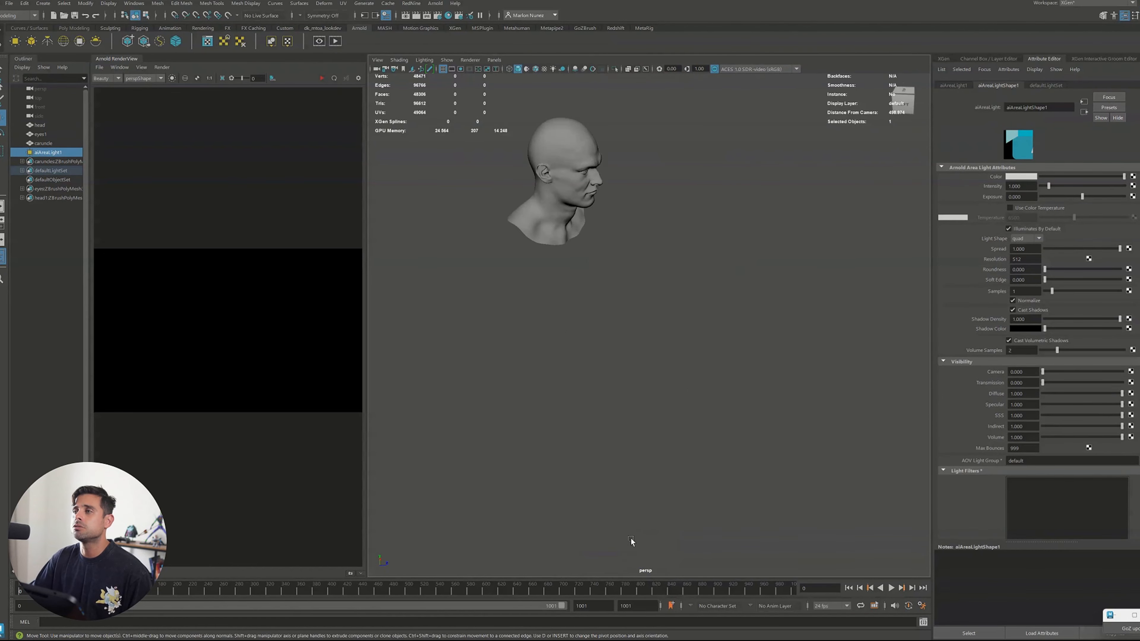
pyautogui.keyDown('alt'); pyautogui.moveTo(631, 539); pyautogui.dragTo(560, 513, button='right'); pyautogui.keyUp('alt')
pyautogui.moveTo(620, 533); pyautogui.dragTo(739, 200)
# Scale up the area light and move it farther out in front of the face
pyautogui.press('r')
pyautogui.moveTo(743, 291); pyautogui.dragTo(816, 312, button='middle')
pyautogui.keyDown('alt'); pyautogui.moveTo(815, 328); pyautogui.dragTo(818, 313); pyautogui.keyUp('alt')
pyautogui.press('w')
pyautogui.moveTo(737, 204); pyautogui.dragTo(824, 183)
pyautogui.keyDown('alt'); pyautogui.moveTo(837, 327); pyautogui.dragTo(768, 356); pyautogui.keyUp('alt')
pyautogui.keyDown('alt'); pyautogui.moveTo(768, 357); pyautogui.dragTo(741, 337, button='right'); pyautogui.keyUp('alt')
pyautogui.keyDown('alt'); pyautogui.moveTo(742, 336); pyautogui.dragTo(811, 301); pyautogui.keyUp('alt')
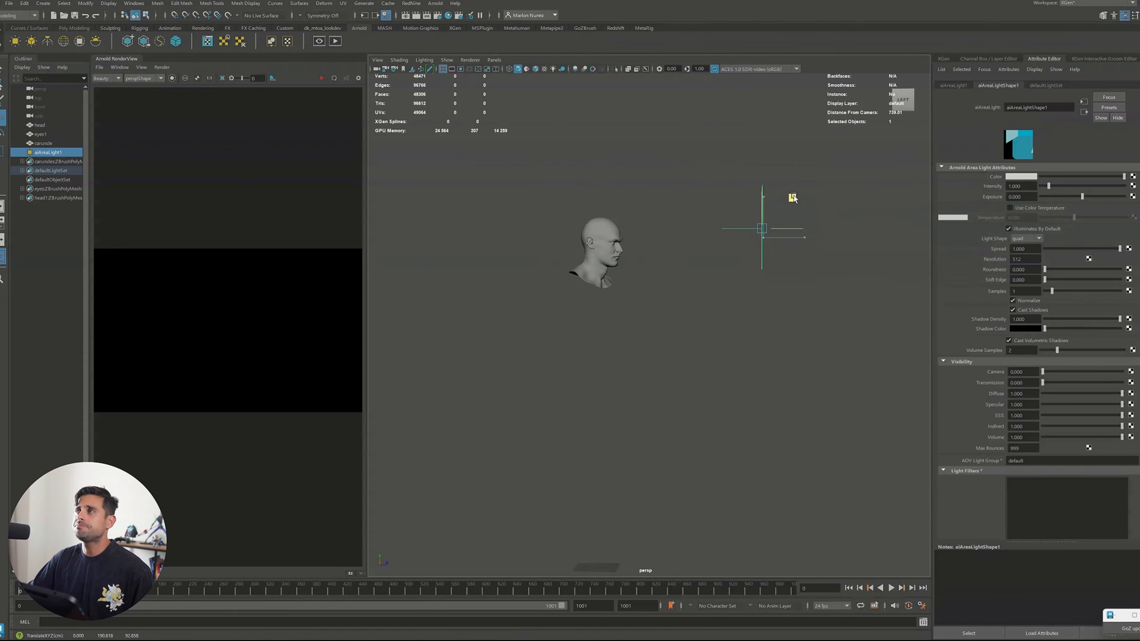
# Set the area light's exposure to 15, change its light shape to disk, and deselect it
pyautogui.click(1021, 197)
pyautogui.write('15')
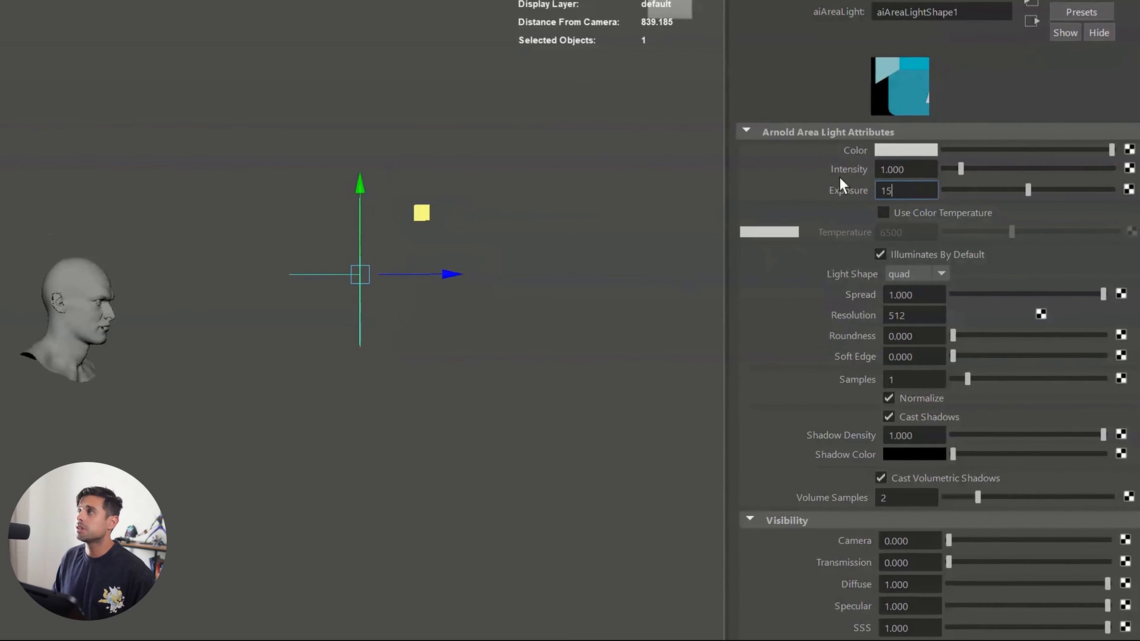
pyautogui.press('Return')
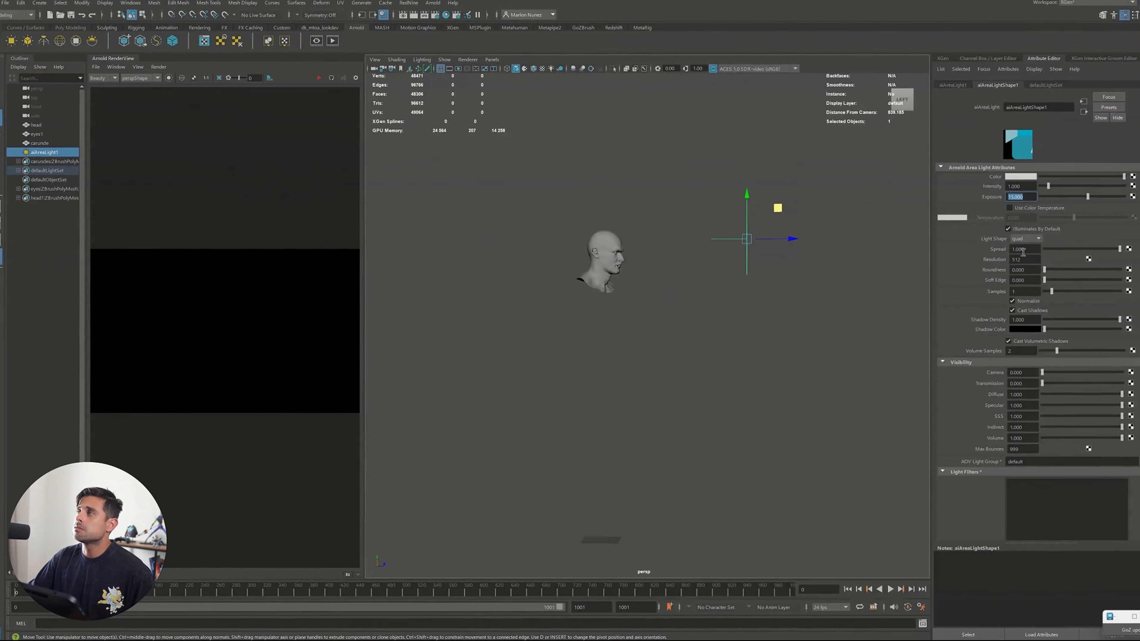
pyautogui.press('q')
pyautogui.keyDown('alt'); pyautogui.moveTo(745, 339); pyautogui.dragTo(806, 213); pyautogui.keyUp('alt')
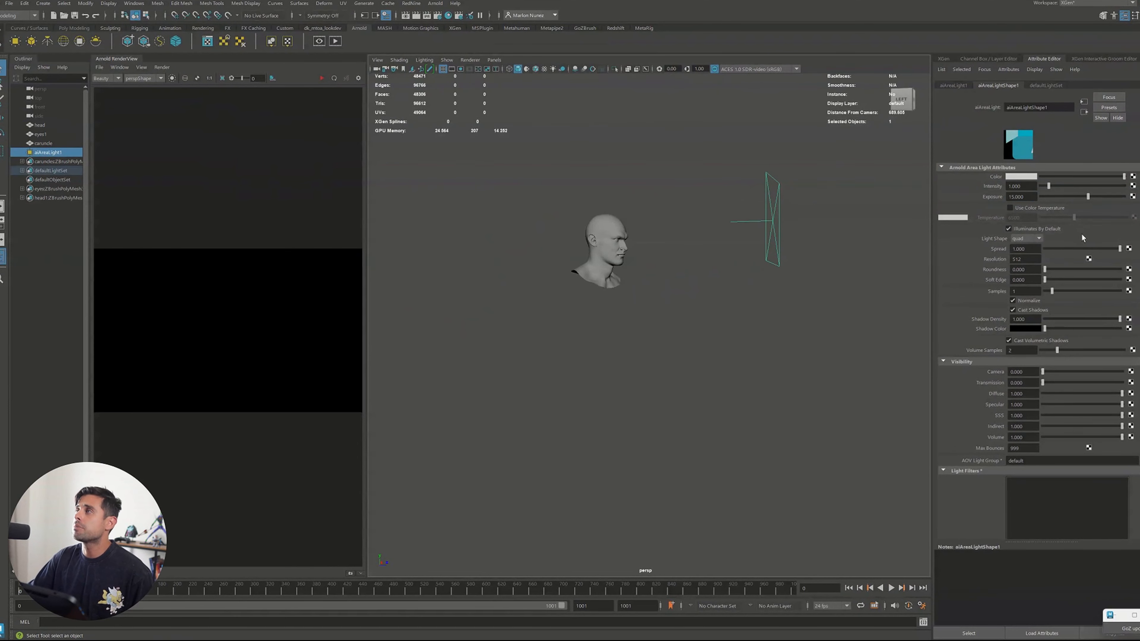
pyautogui.click(1027, 238)
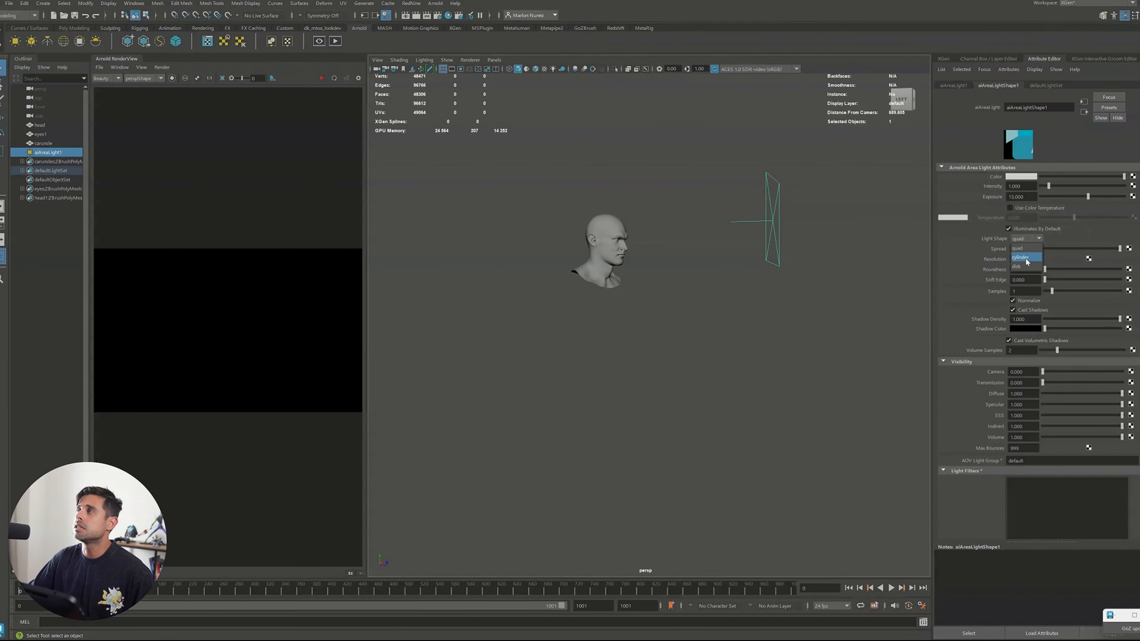
pyautogui.click(1016, 266)
pyautogui.keyDown('alt'); pyautogui.moveTo(702, 254); pyautogui.dragTo(680, 314); pyautogui.keyUp('alt')
pyautogui.click(680, 313)
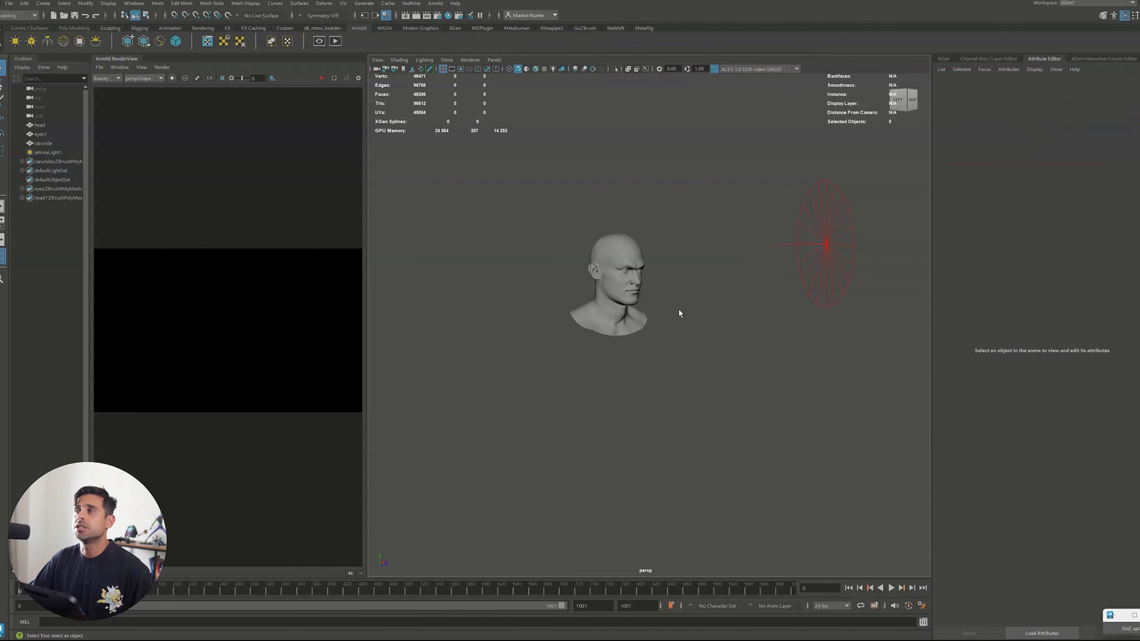
# Open the render settings and review the render device and the Arnold Camera (AA) sampling value
pyautogui.click(437, 15)
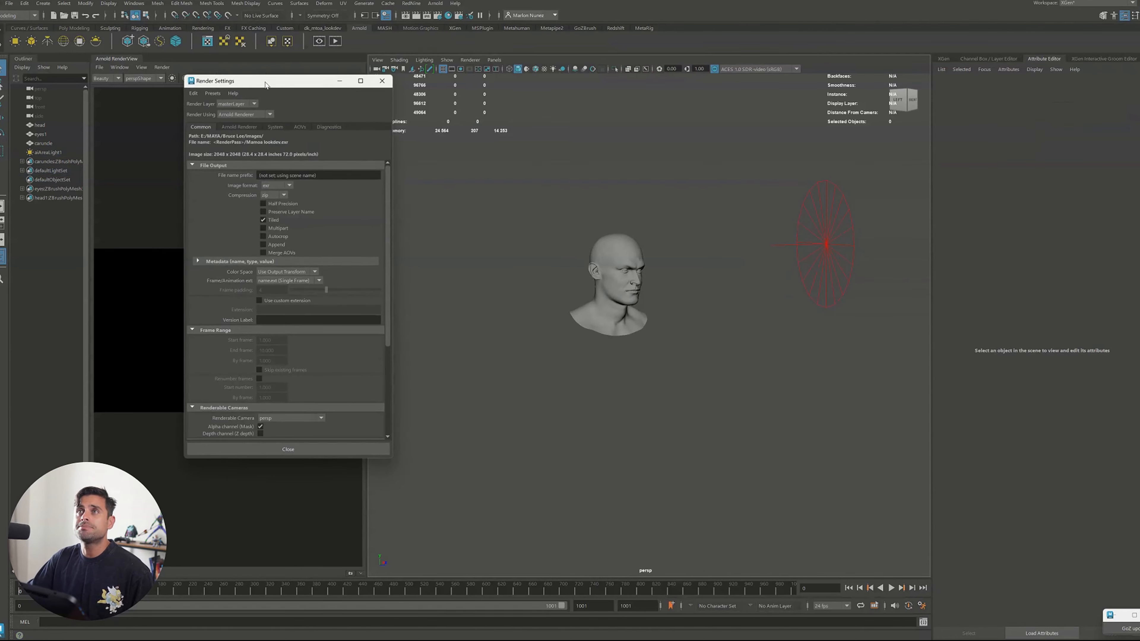
pyautogui.moveTo(265, 85); pyautogui.dragTo(470, 126)
pyautogui.click(444, 169)
pyautogui.click(479, 168)
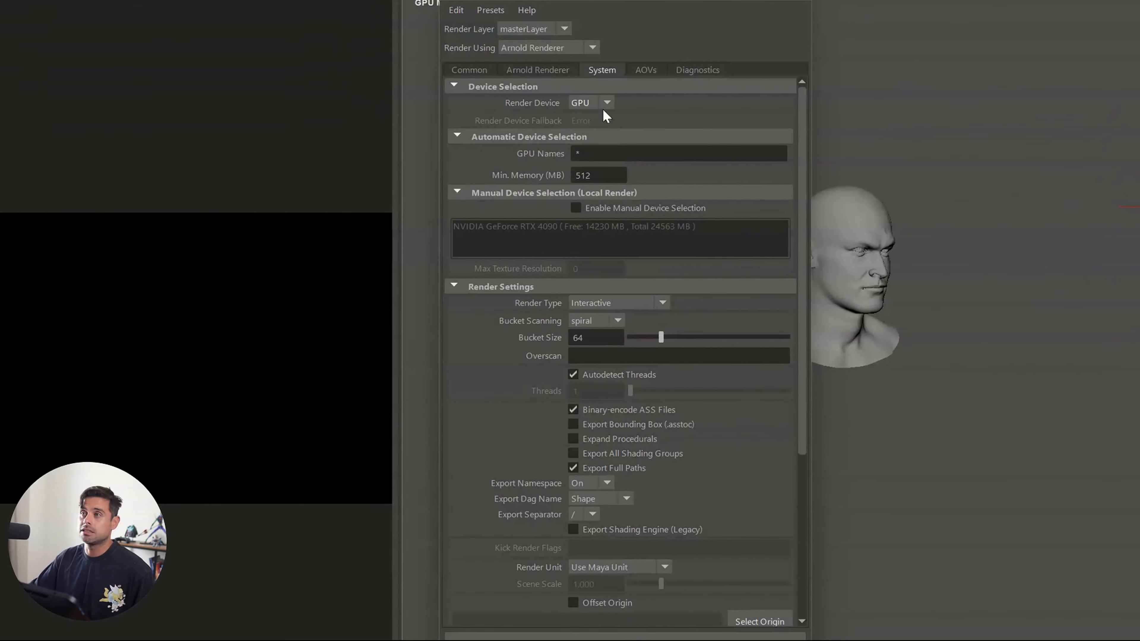
pyautogui.click(555, 71)
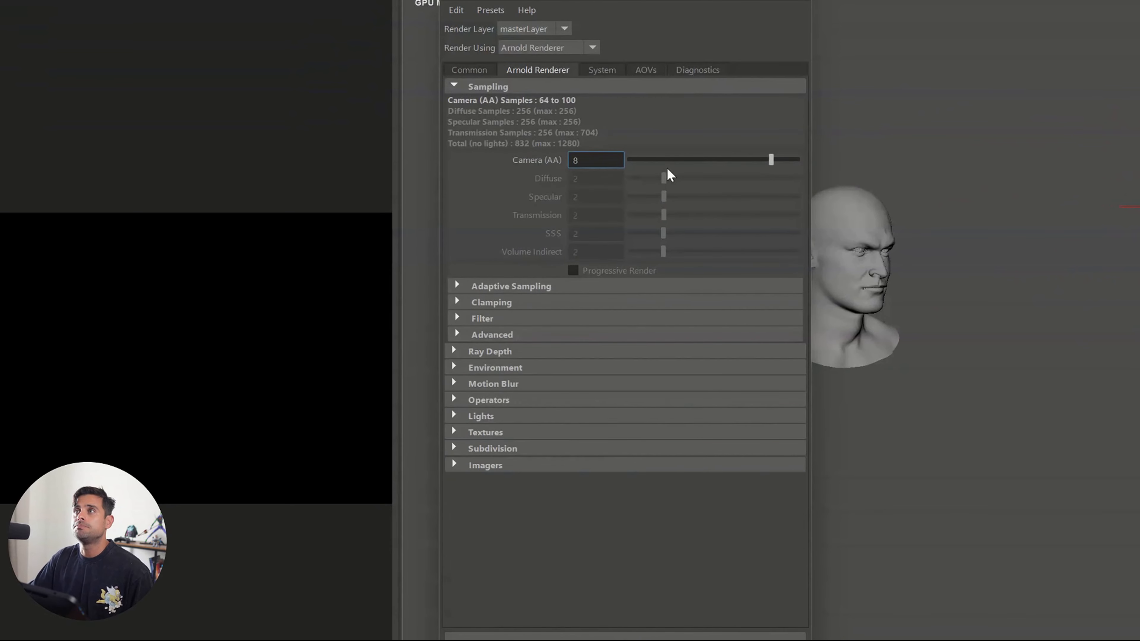
pyautogui.doubleClick(576, 161)
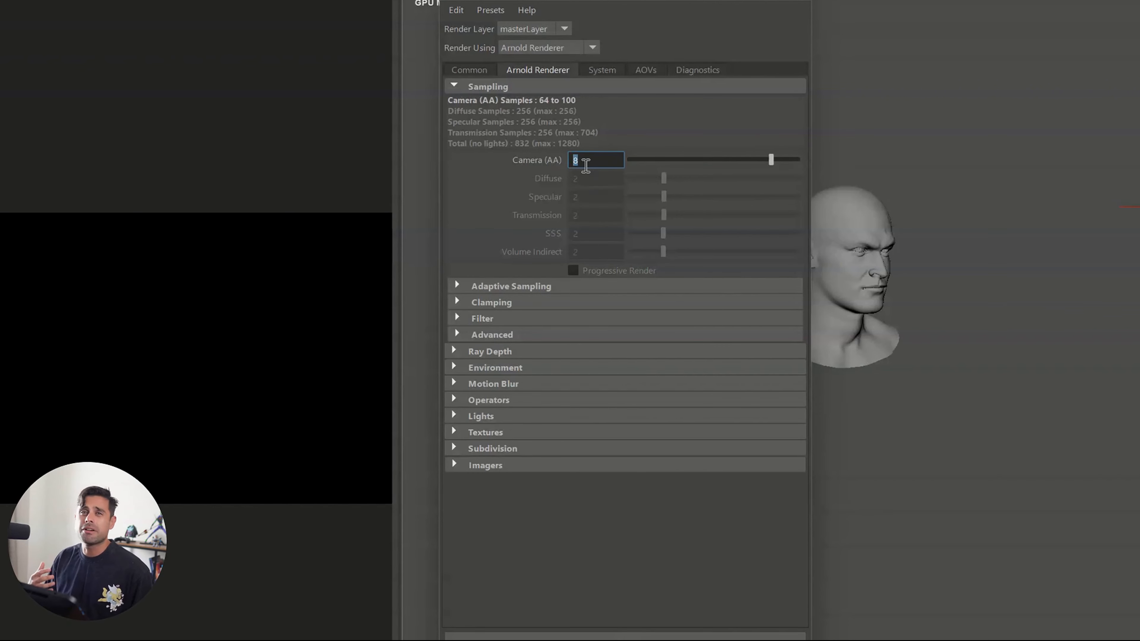
# Review the Arnold Advanced sampling and Textures options, including automatic TX conversion and maximum cache size
pyautogui.click(512, 337)
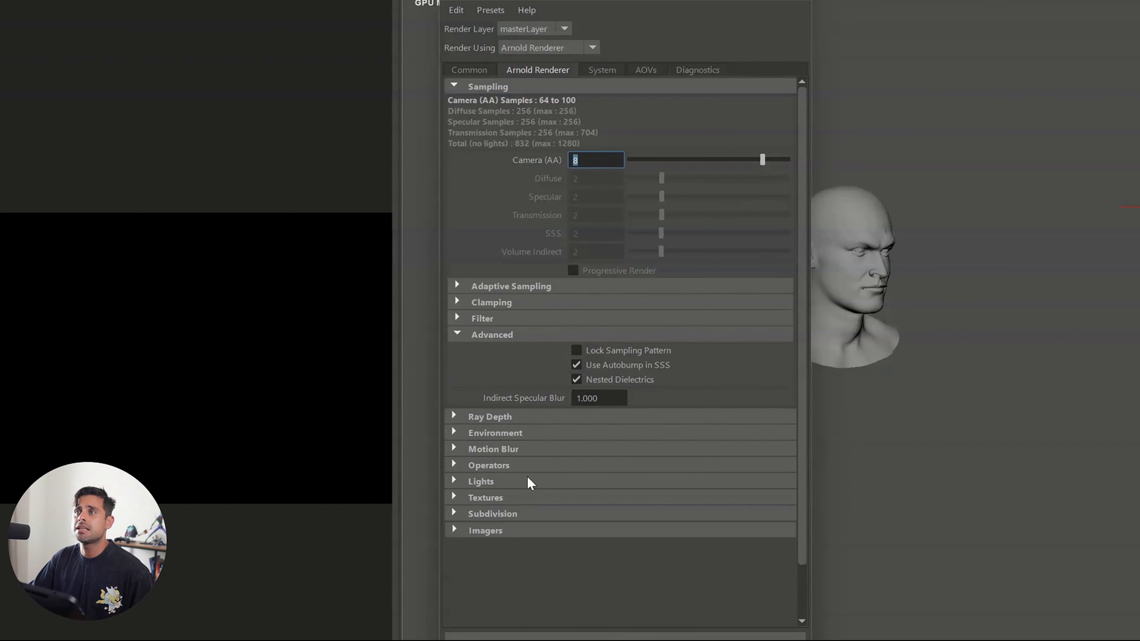
pyautogui.click(498, 499)
pyautogui.scroll(-3, 804, 503)
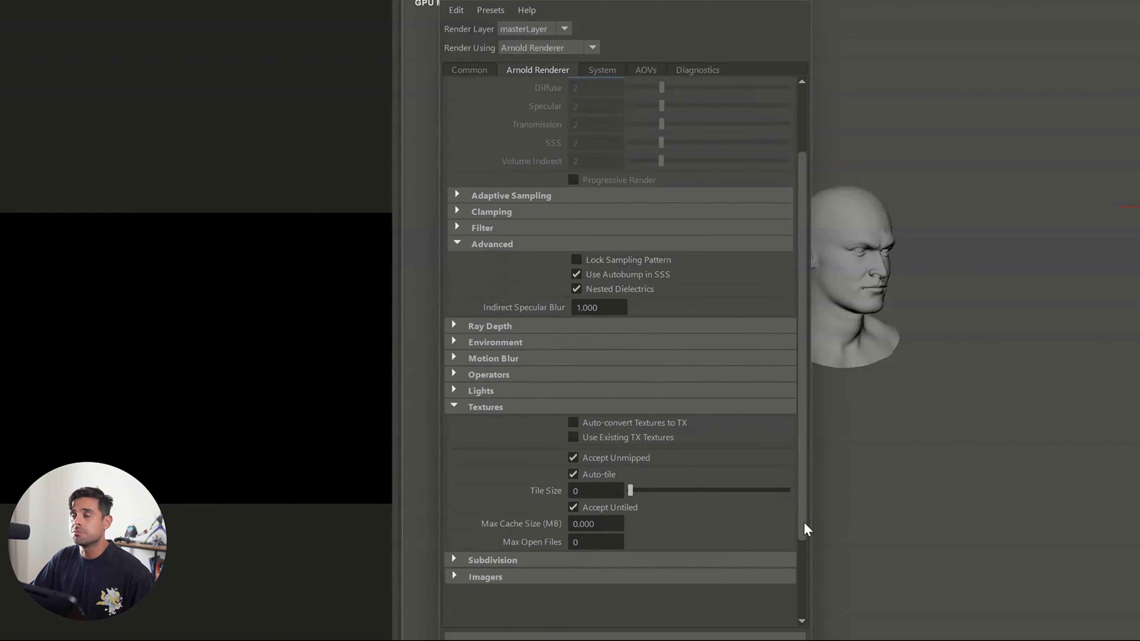
pyautogui.click(622, 421)
pyautogui.click(622, 421)
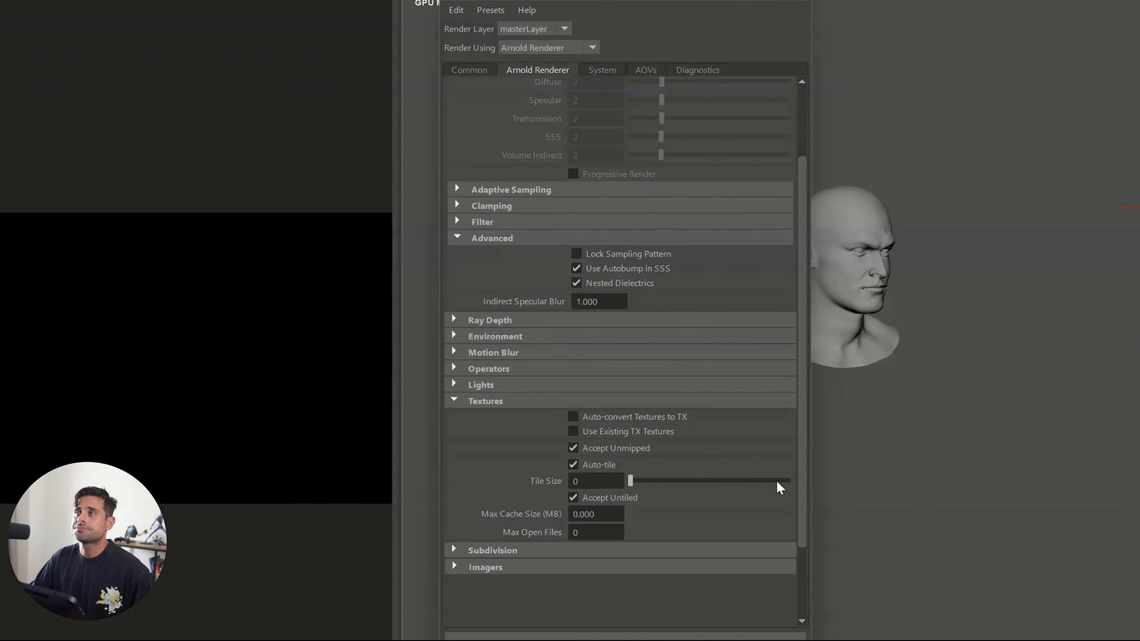
pyautogui.click(604, 516)
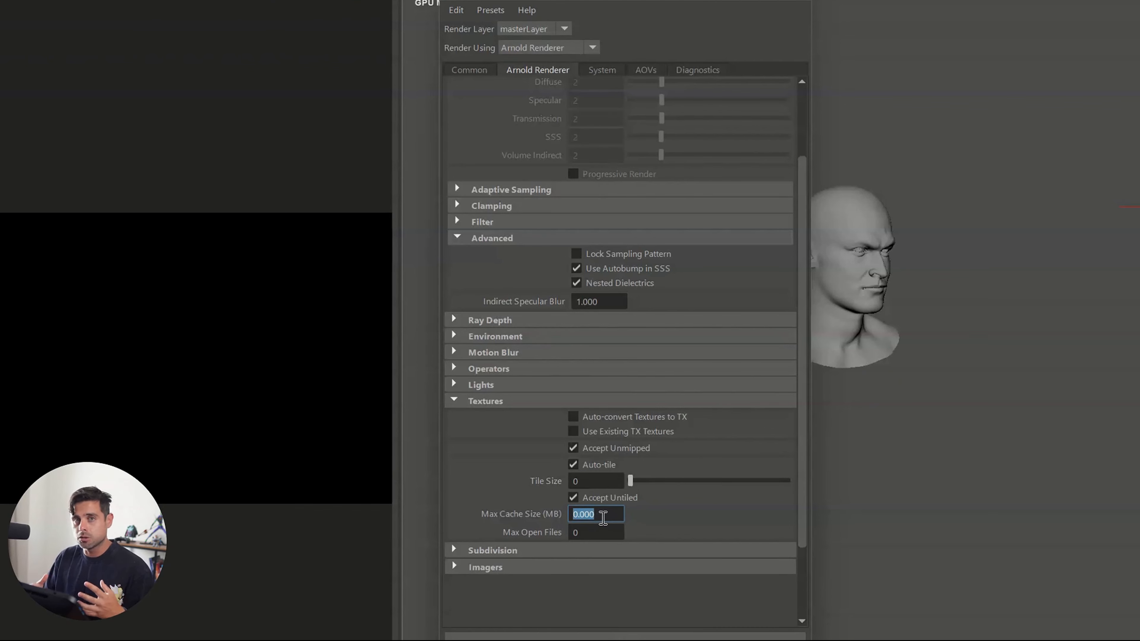
# Review the render's image size preset, width and height, and close the render settings
pyautogui.click(469, 70)
pyautogui.click(646, 489)
pyautogui.click(604, 575)
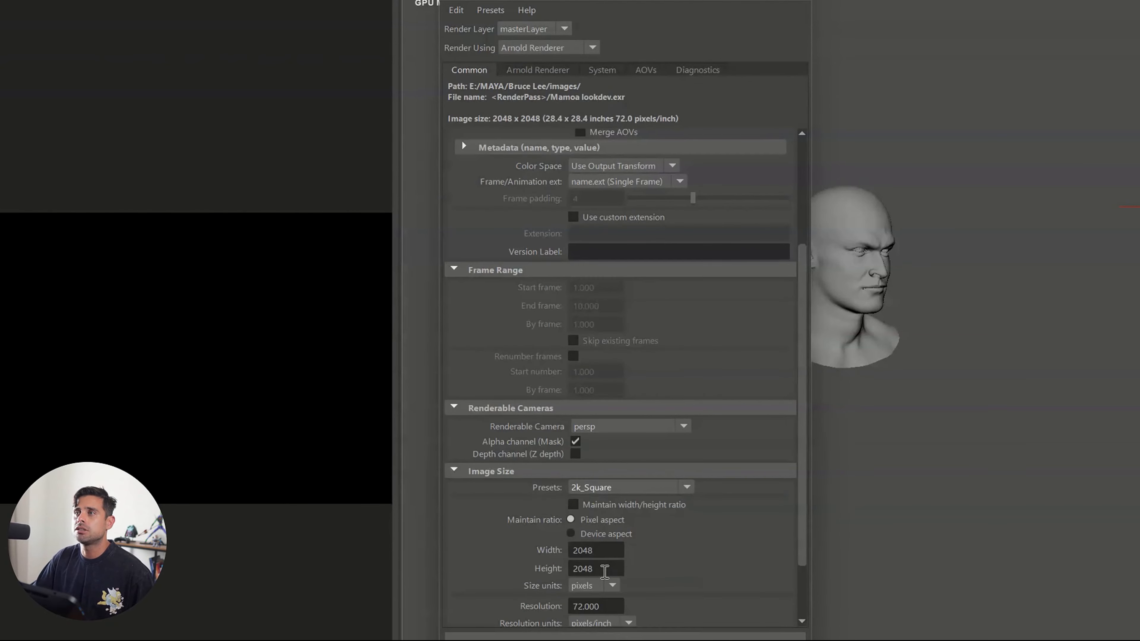
pyautogui.click(625, 638)
# Start the Arnold render of the head in a close three-quarter view
pyautogui.keyDown('alt'); pyautogui.moveTo(832, 376); pyautogui.dragTo(1048, 376, button='right'); pyautogui.keyUp('alt')
pyautogui.keyDown('alt'); pyautogui.moveTo(1048, 376); pyautogui.dragTo(867, 281); pyautogui.keyUp('alt')
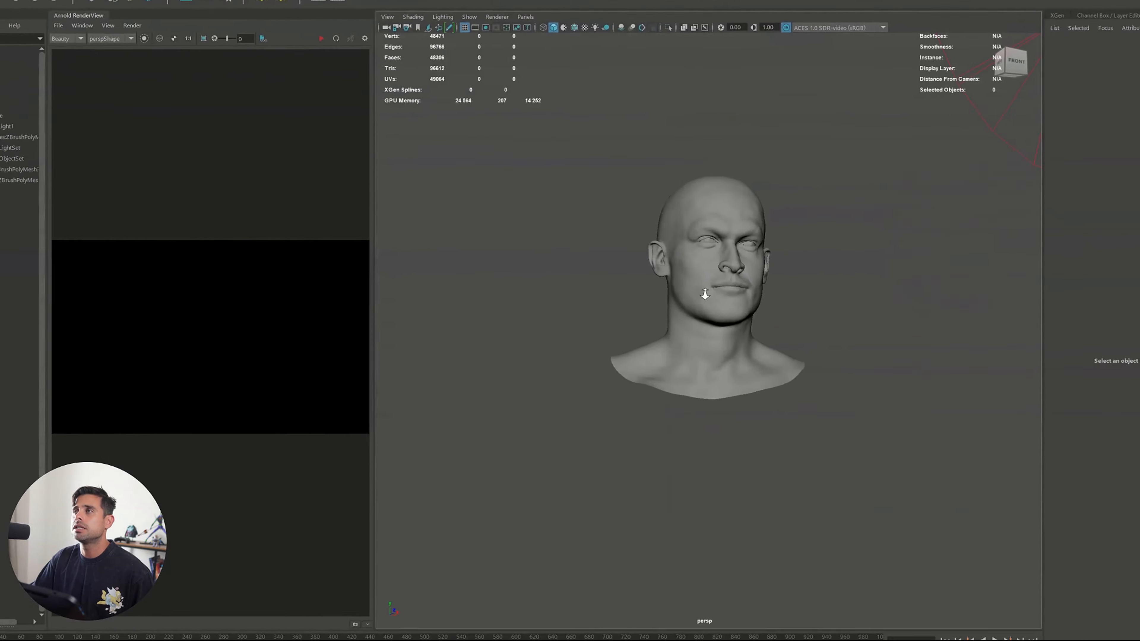
pyautogui.keyDown('alt'); pyautogui.moveTo(867, 281); pyautogui.dragTo(1109, 324, button='right'); pyautogui.keyUp('alt')
pyautogui.keyDown('alt'); pyautogui.moveTo(1110, 324); pyautogui.dragTo(1066, 408); pyautogui.keyUp('alt')
pyautogui.keyDown('alt'); pyautogui.moveTo(741, 361); pyautogui.dragTo(741, 387); pyautogui.keyUp('alt')
pyautogui.keyDown('alt'); pyautogui.moveTo(742, 387); pyautogui.dragTo(798, 339, button='right'); pyautogui.keyUp('alt')
pyautogui.keyDown('alt'); pyautogui.moveTo(798, 338); pyautogui.dragTo(771, 430, button='middle'); pyautogui.keyUp('alt')
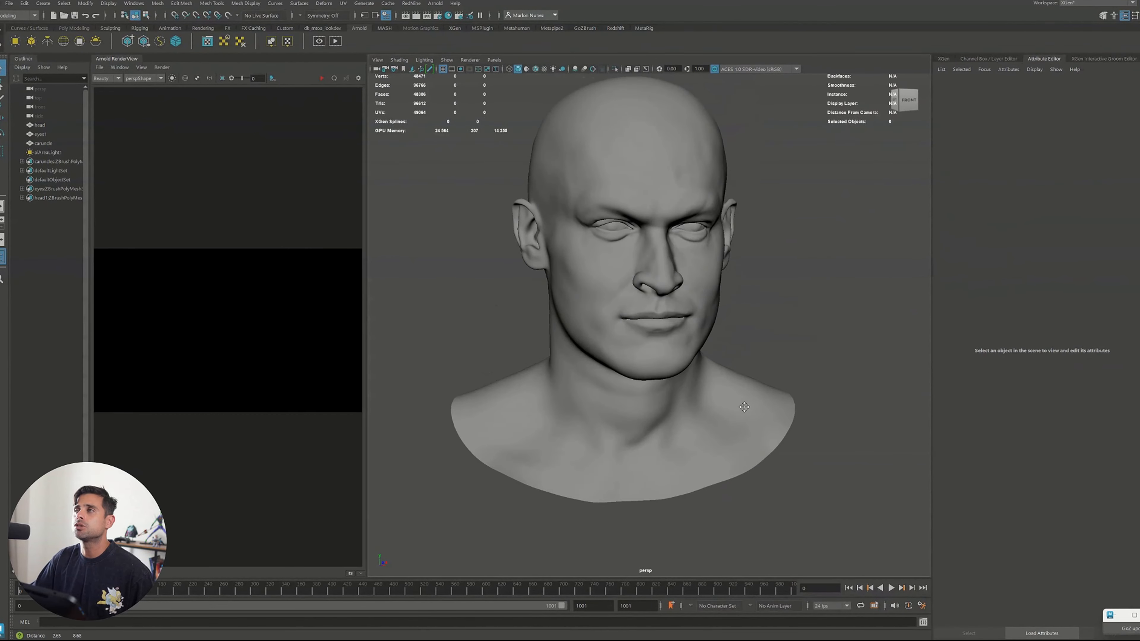
pyautogui.keyDown('alt'); pyautogui.moveTo(771, 430); pyautogui.dragTo(743, 395); pyautogui.keyUp('alt')
pyautogui.keyDown('alt'); pyautogui.moveTo(743, 394); pyautogui.dragTo(862, 405, button='right'); pyautogui.keyUp('alt')
pyautogui.keyDown('alt'); pyautogui.moveTo(837, 372); pyautogui.dragTo(837, 402, button='middle'); pyautogui.keyUp('alt')
pyautogui.keyDown('alt'); pyautogui.moveTo(821, 399); pyautogui.dragTo(840, 396); pyautogui.keyUp('alt')
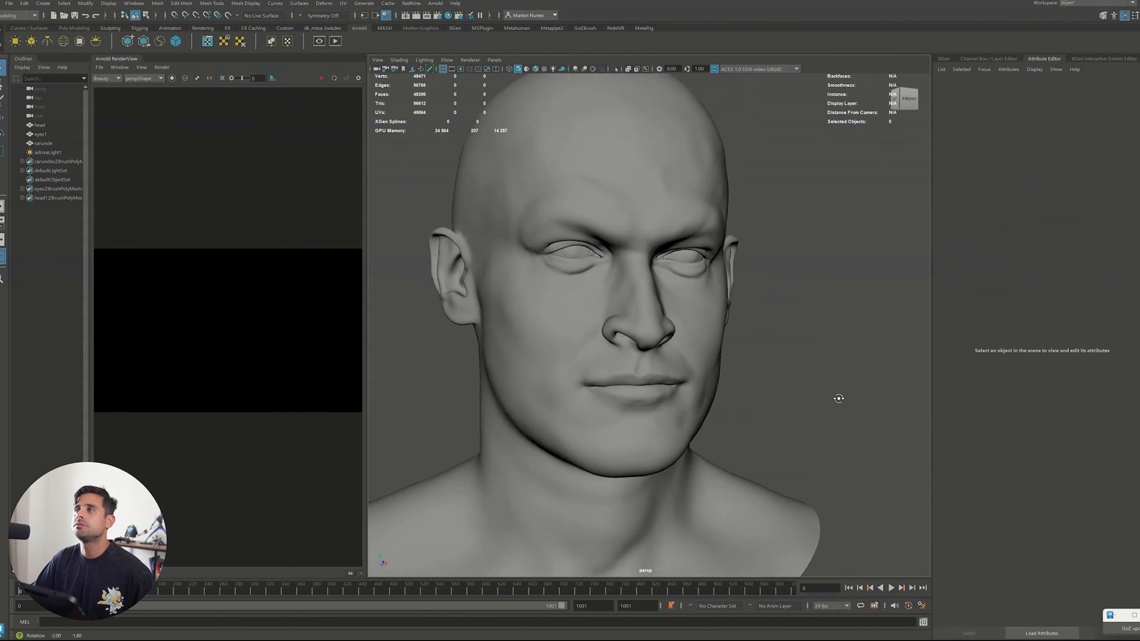
pyautogui.keyDown('alt'); pyautogui.moveTo(839, 396); pyautogui.dragTo(793, 413, button='middle'); pyautogui.keyUp('alt')
pyautogui.click(321, 78)
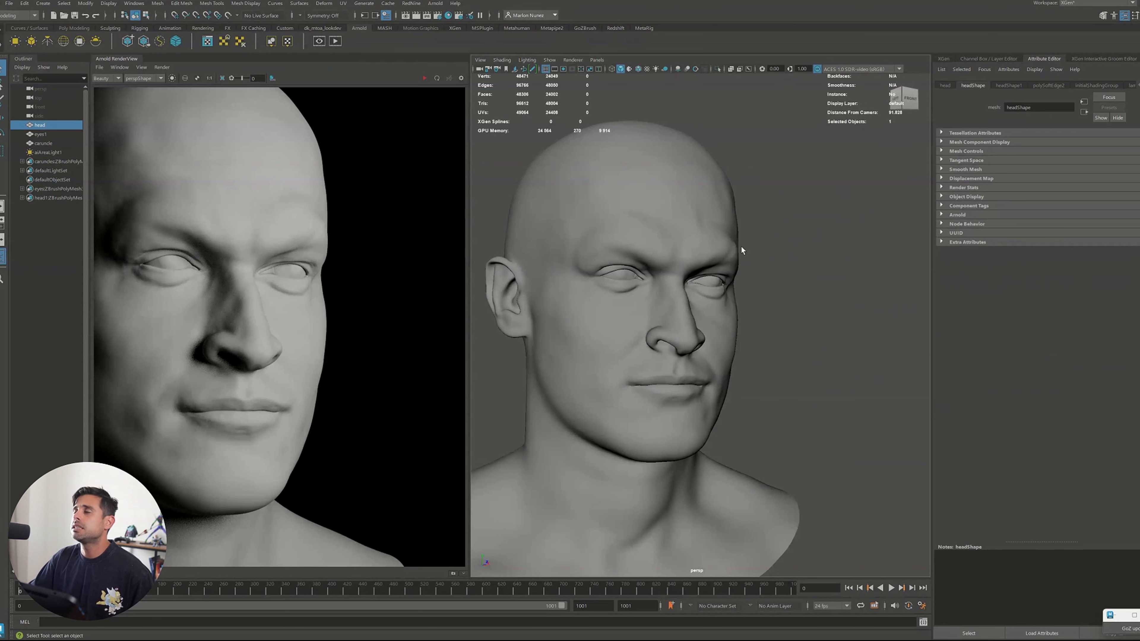
# Assign a new aiStandardSurface material to the head and apply the Skin preset to it
pyautogui.moveTo(657, 398); pyautogui.dragTo(657, 617, button='right')
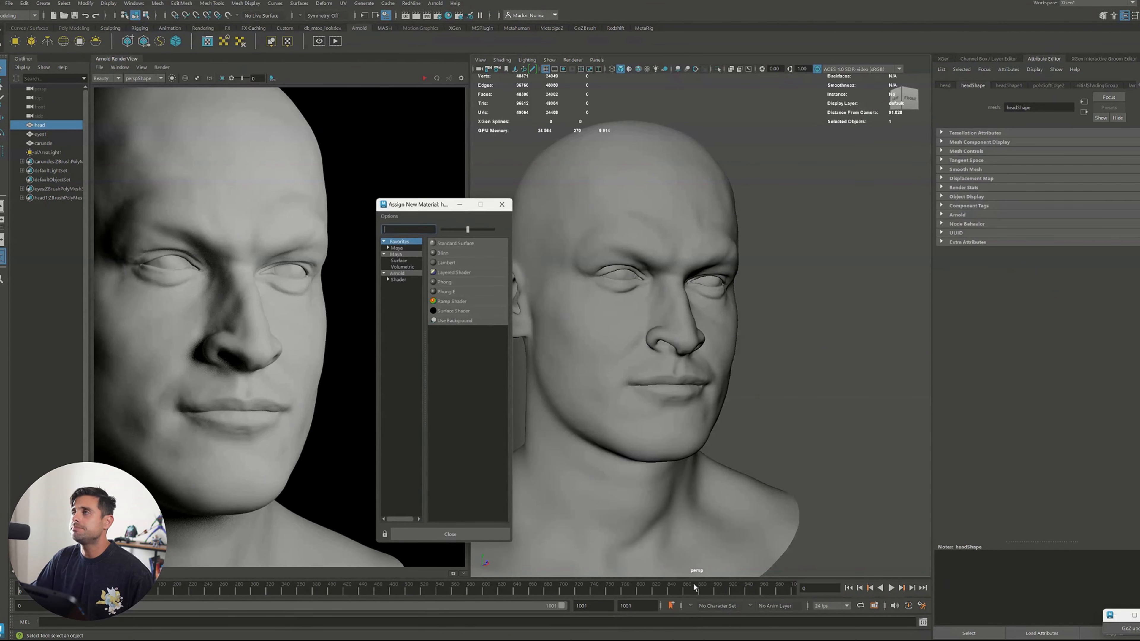
pyautogui.click(402, 280)
pyautogui.click(460, 379)
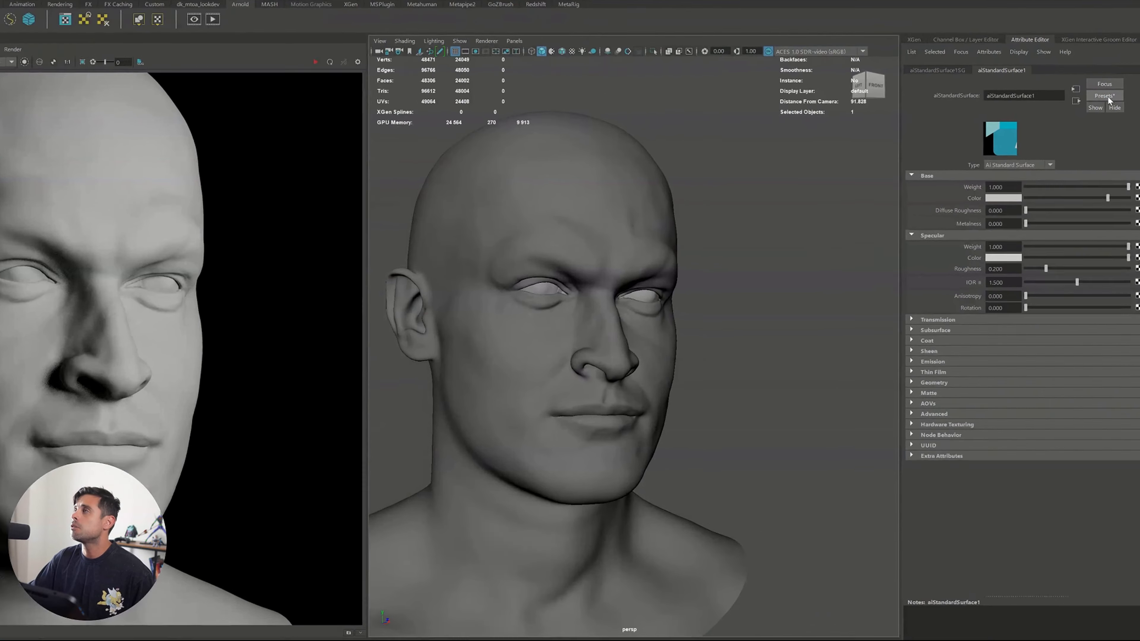
pyautogui.click(1108, 107)
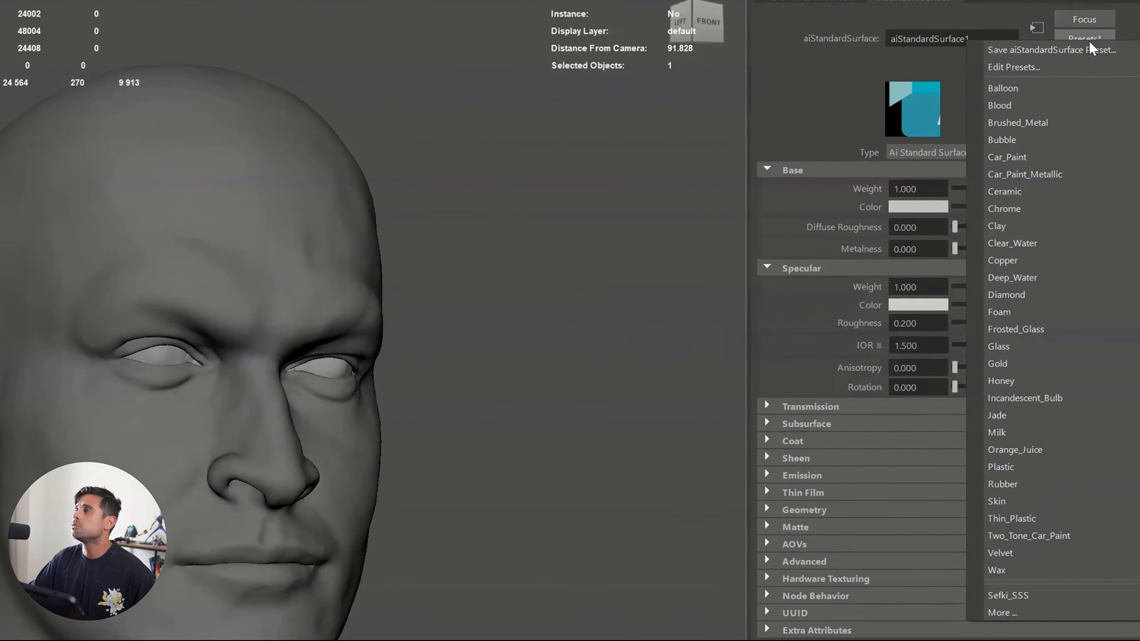
pyautogui.moveTo(1085, 380)
pyautogui.click(948, 510)
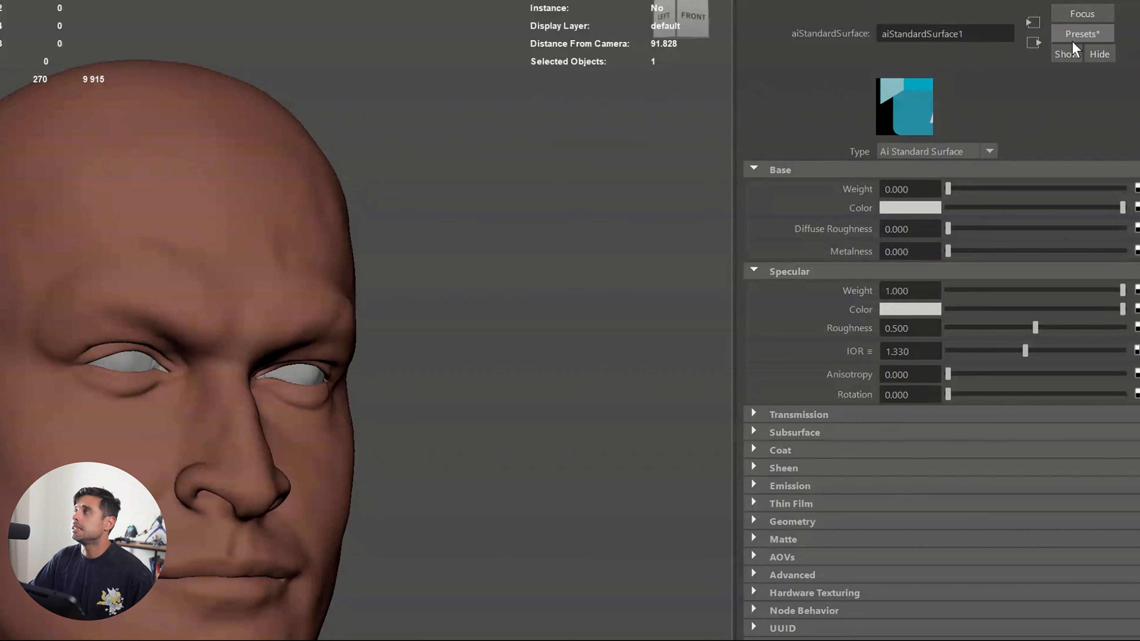
# Set the skin material's subsurface scale to 0.15 and darken its subsurface color to a muted brown
pyautogui.click(808, 430)
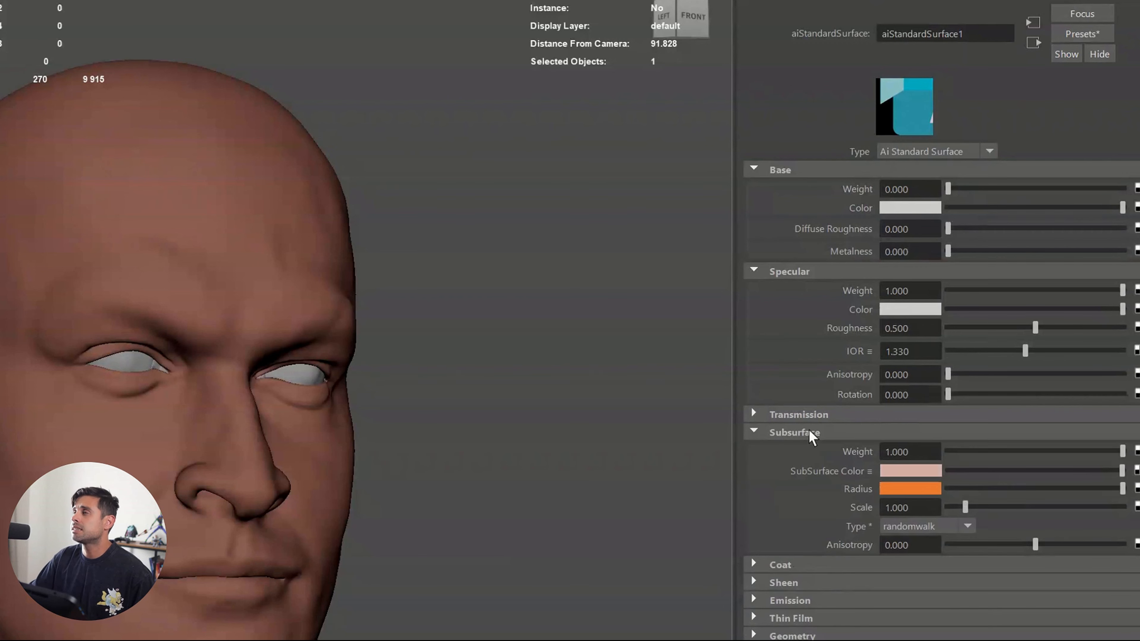
pyautogui.click(884, 501)
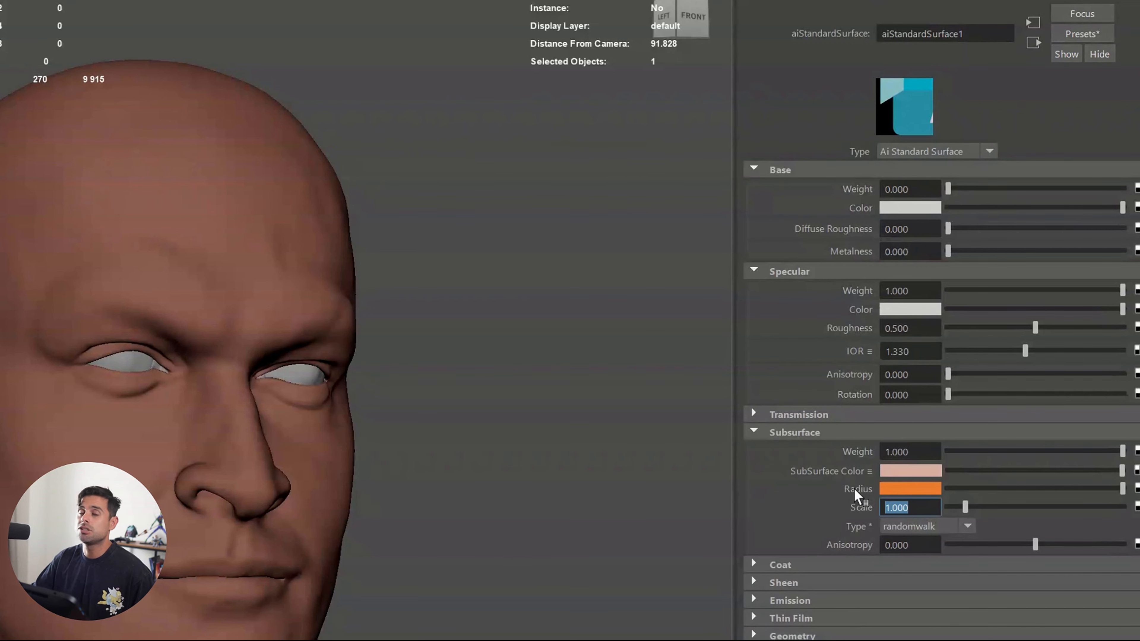
pyautogui.write('.')
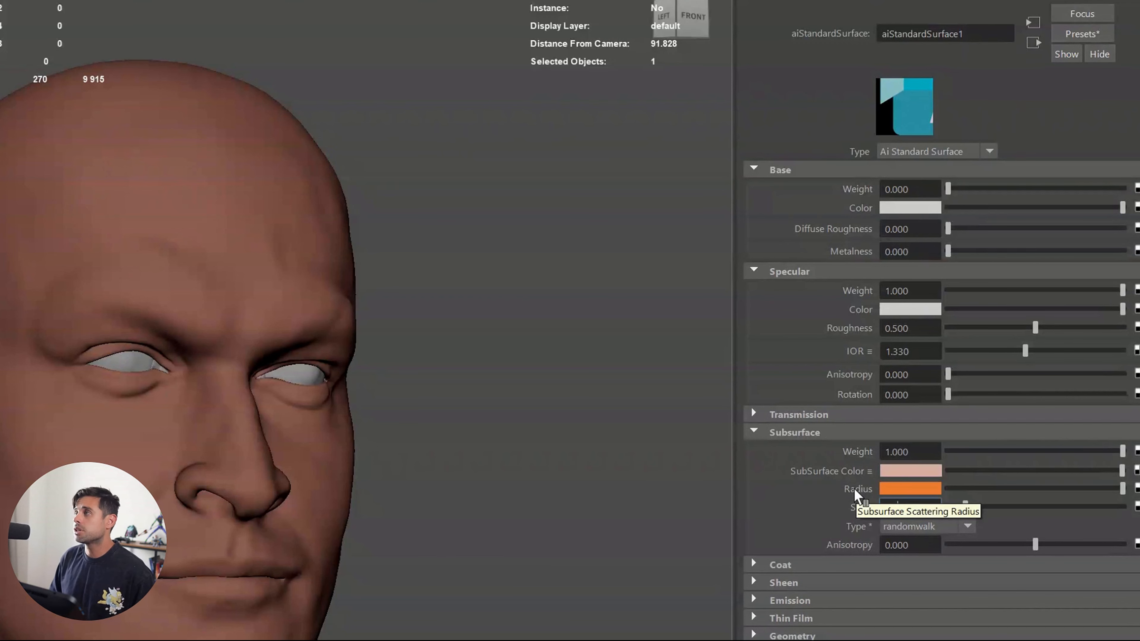
pyautogui.write('15')
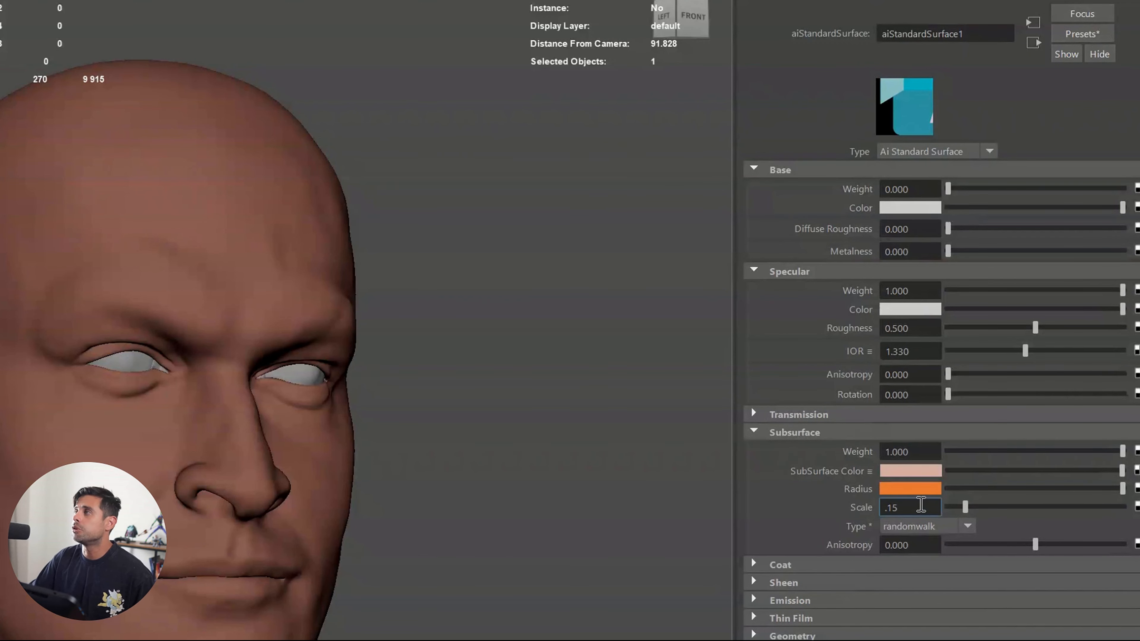
pyautogui.press('Return')
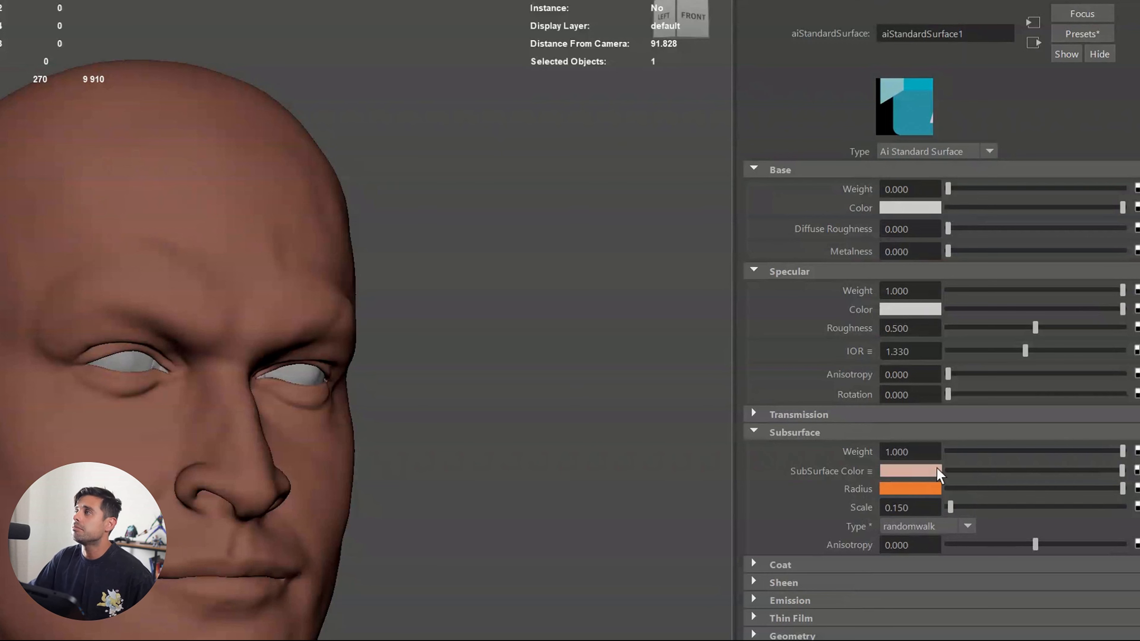
pyautogui.click(915, 469)
pyautogui.moveTo(908, 548); pyautogui.dragTo(929, 545)
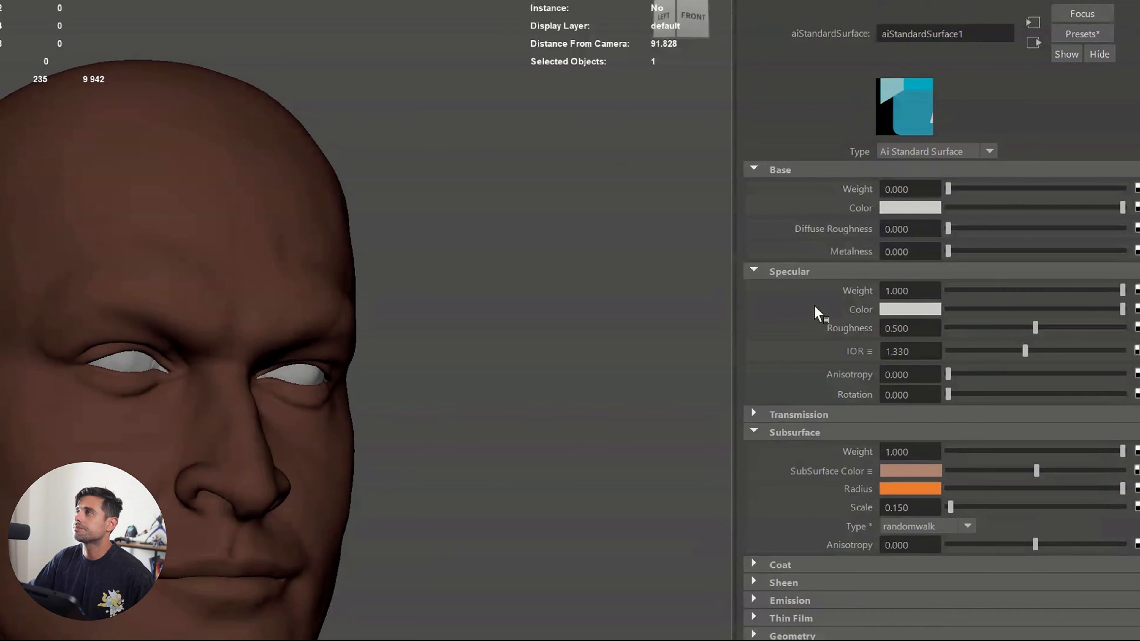
# Set the skin material's subsurface type to randomwalk_v2 and its subsurface anisotropy to -0.3
pyautogui.click(942, 526)
pyautogui.click(941, 582)
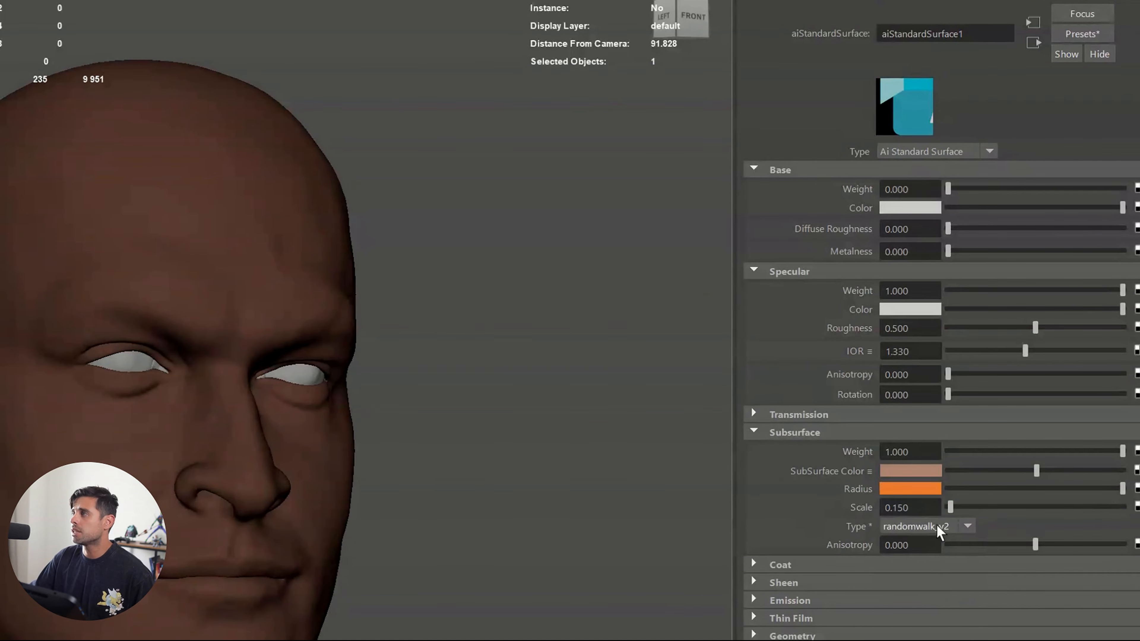
pyautogui.click(908, 545)
pyautogui.write('-0.3')
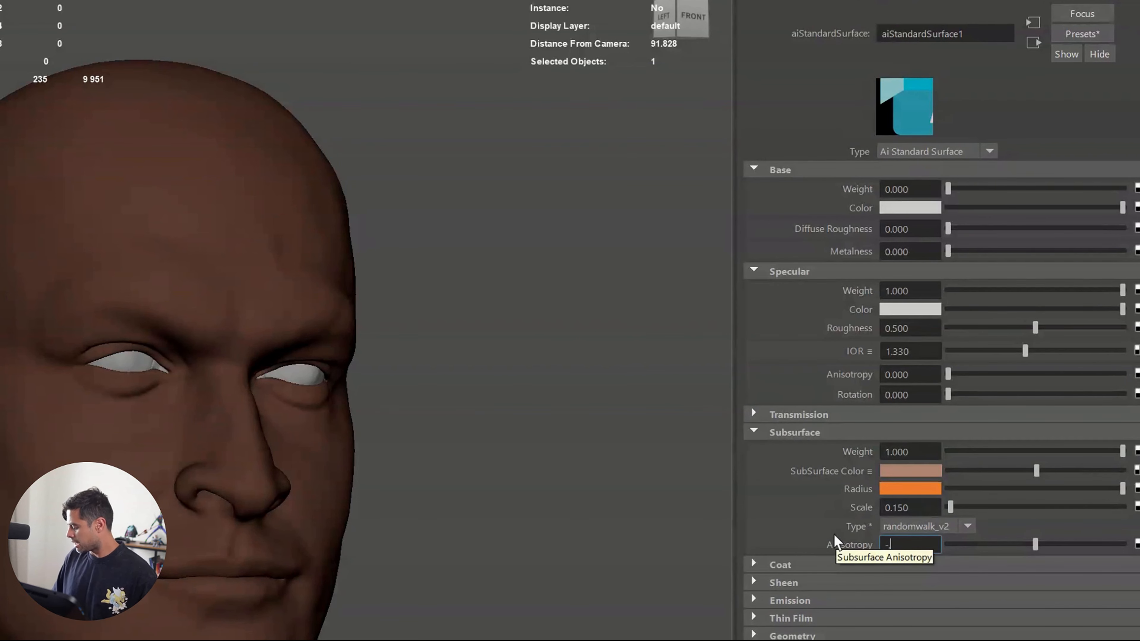
pyautogui.press('Return')
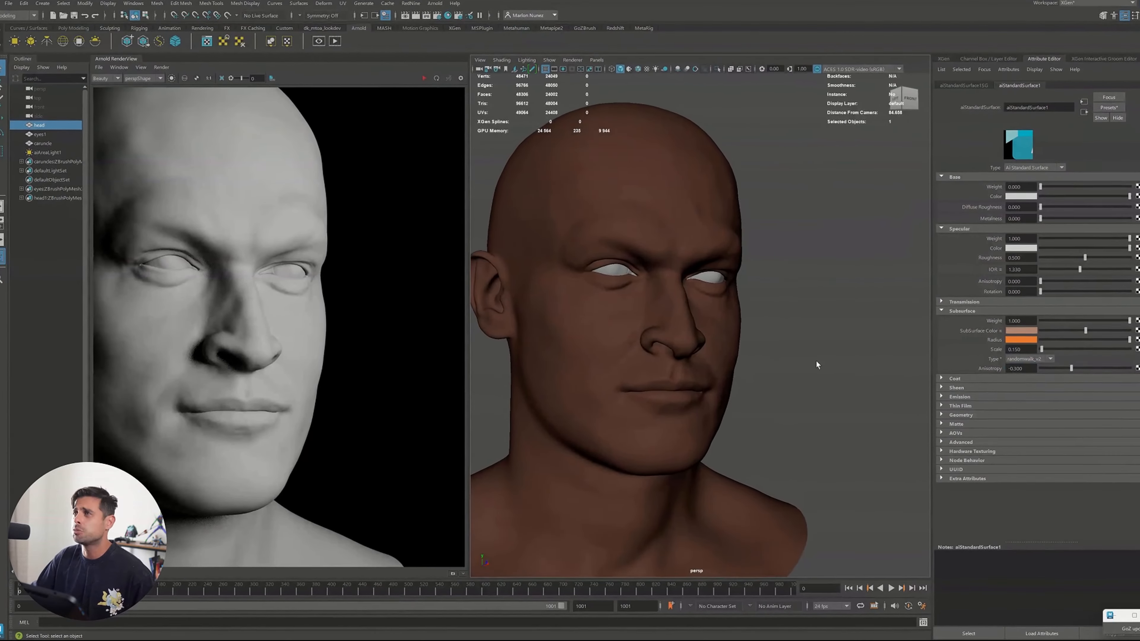
# Reframe the head in a three-quarter view and start the Arnold render with the skin material
pyautogui.keyDown('alt'); pyautogui.moveTo(816, 362); pyautogui.dragTo(829, 371); pyautogui.keyUp('alt')
pyautogui.keyDown('alt'); pyautogui.moveTo(785, 395); pyautogui.dragTo(827, 373, button='middle'); pyautogui.keyUp('alt')
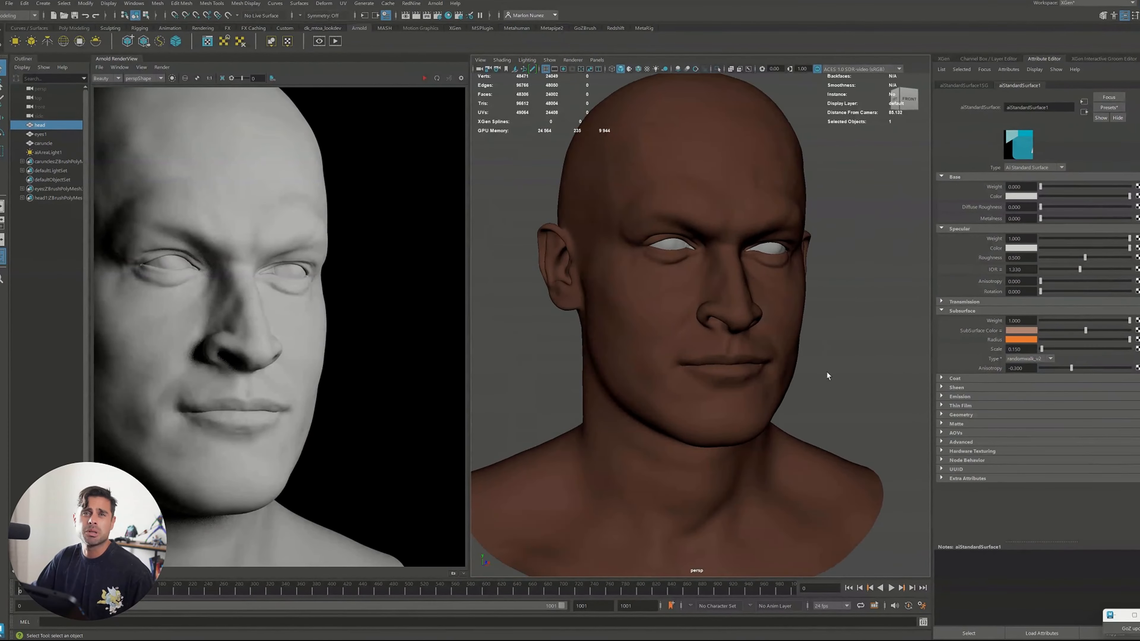
pyautogui.click(424, 79)
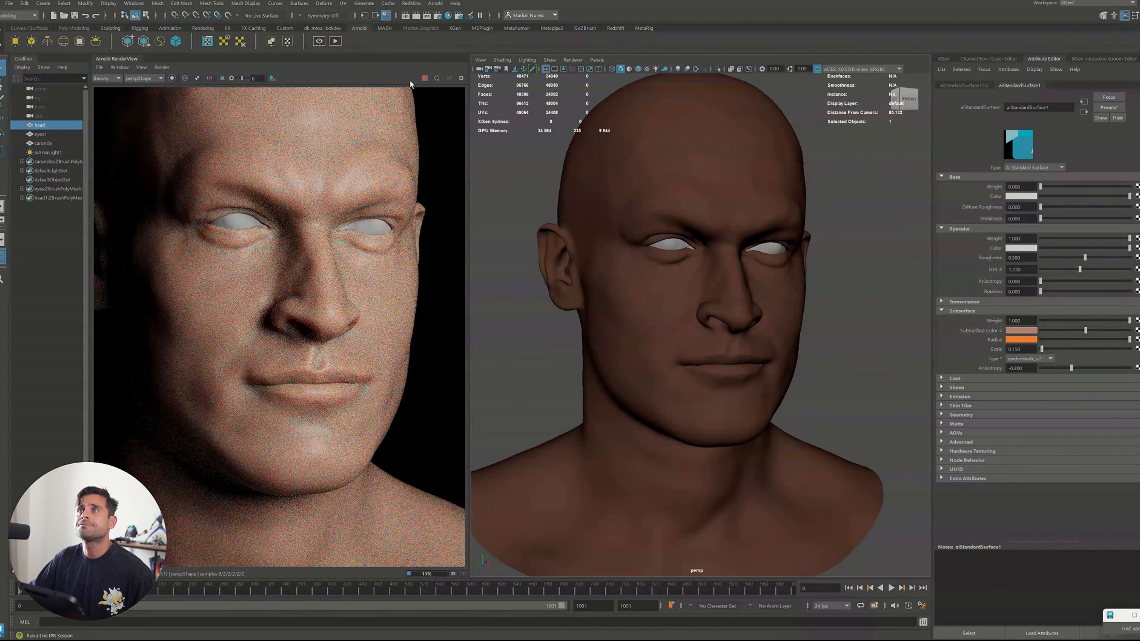
# Assign a new aiStandardSurface material to the eyes and caruncle together and apply the Skin preset to it
pyautogui.click(41, 134)
pyautogui.keyDown('ctrl'); pyautogui.click(51, 144); pyautogui.keyUp('ctrl')
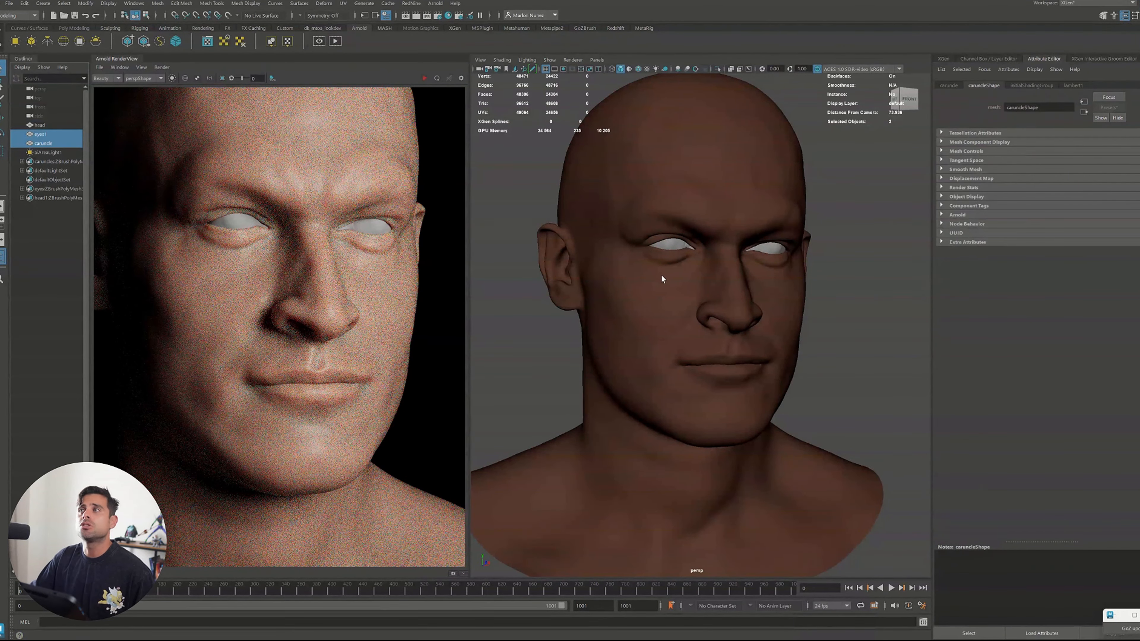
pyautogui.rightClick(667, 249)
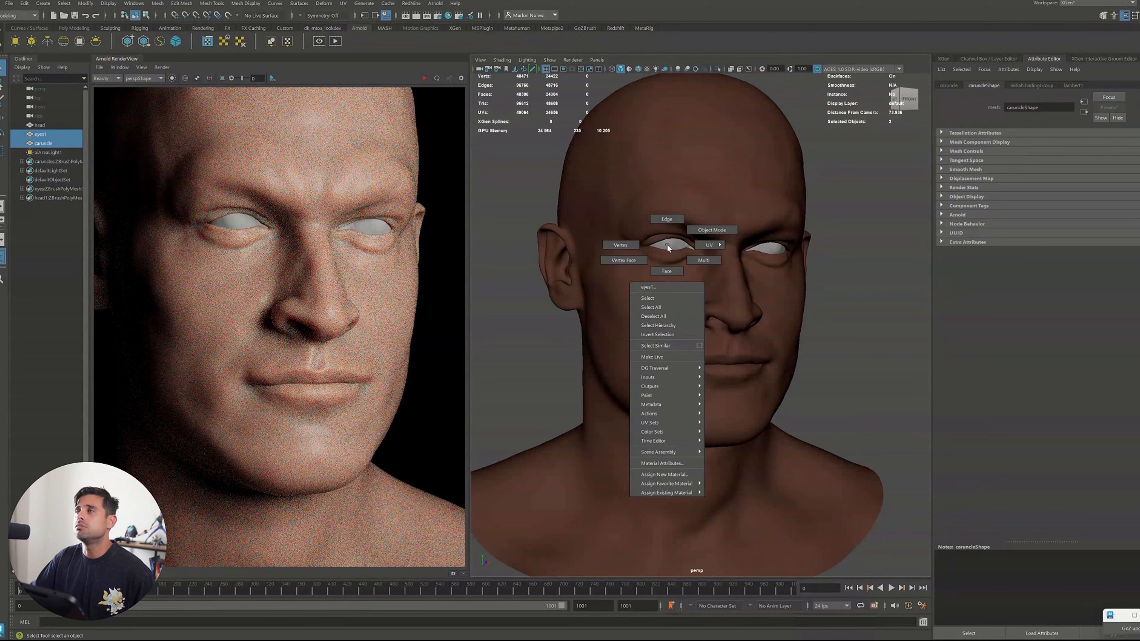
pyautogui.click(689, 476)
pyautogui.click(401, 280)
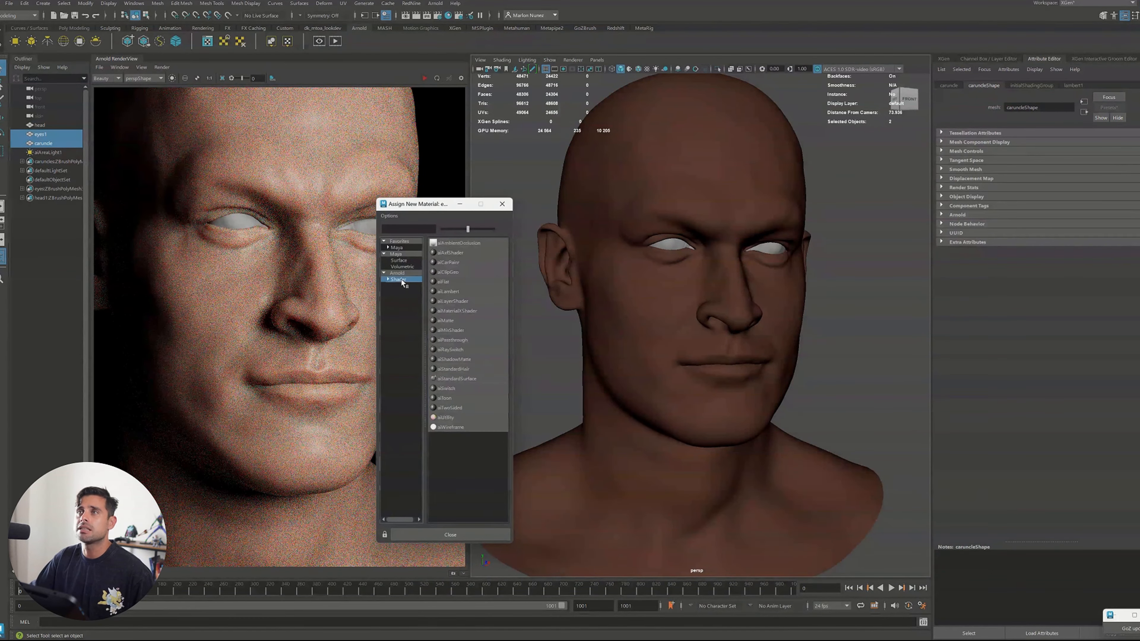
pyautogui.click(456, 378)
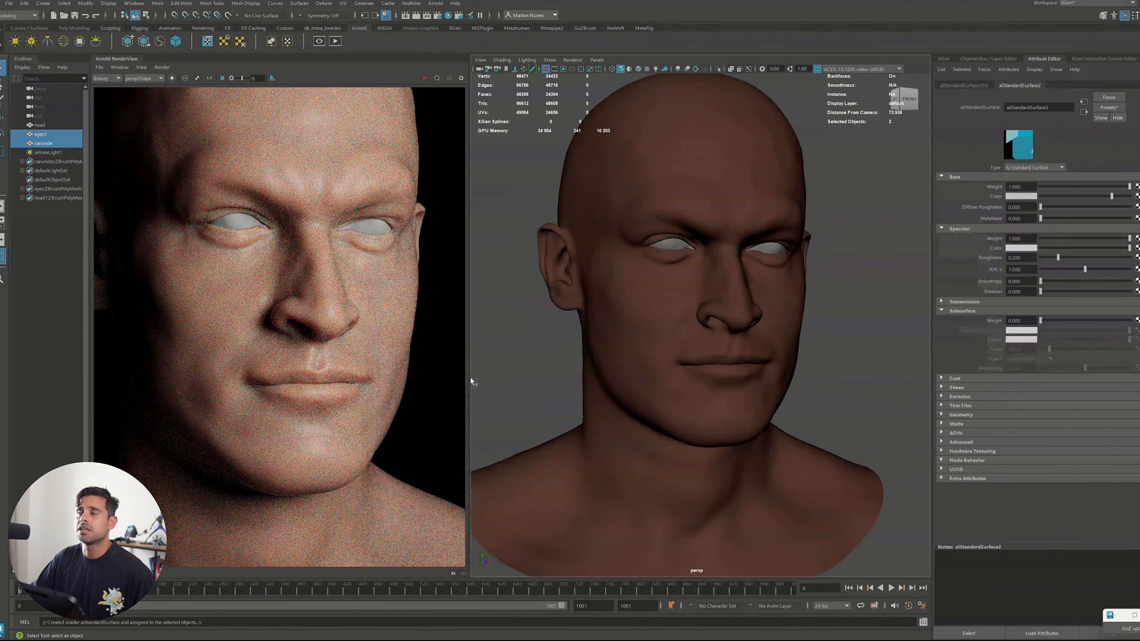
pyautogui.click(1107, 109)
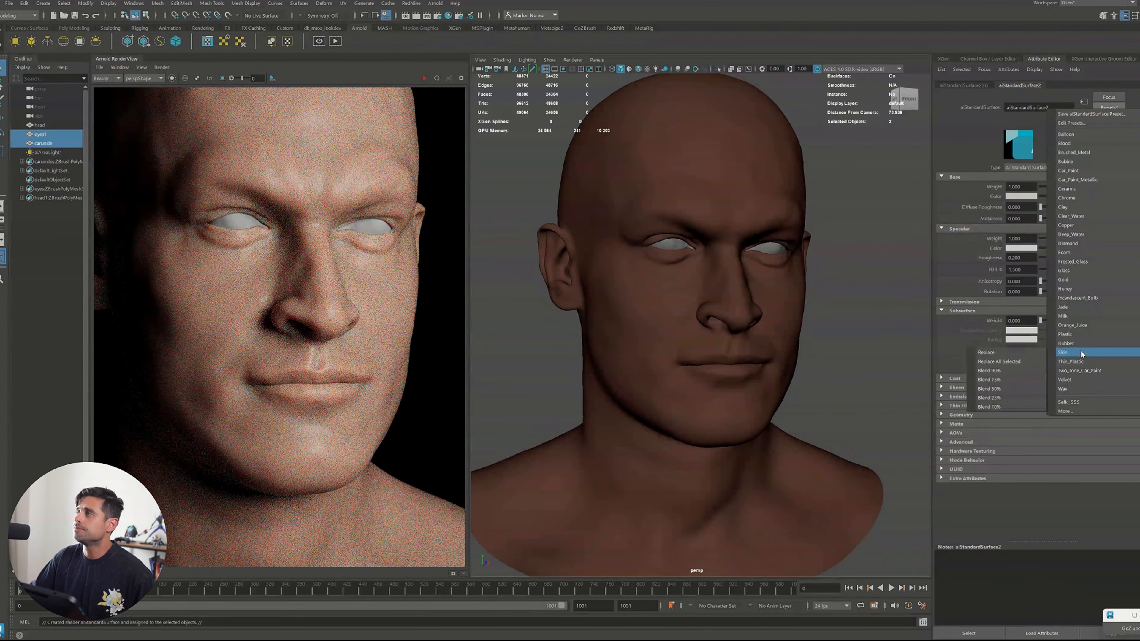
pyautogui.click(1031, 353)
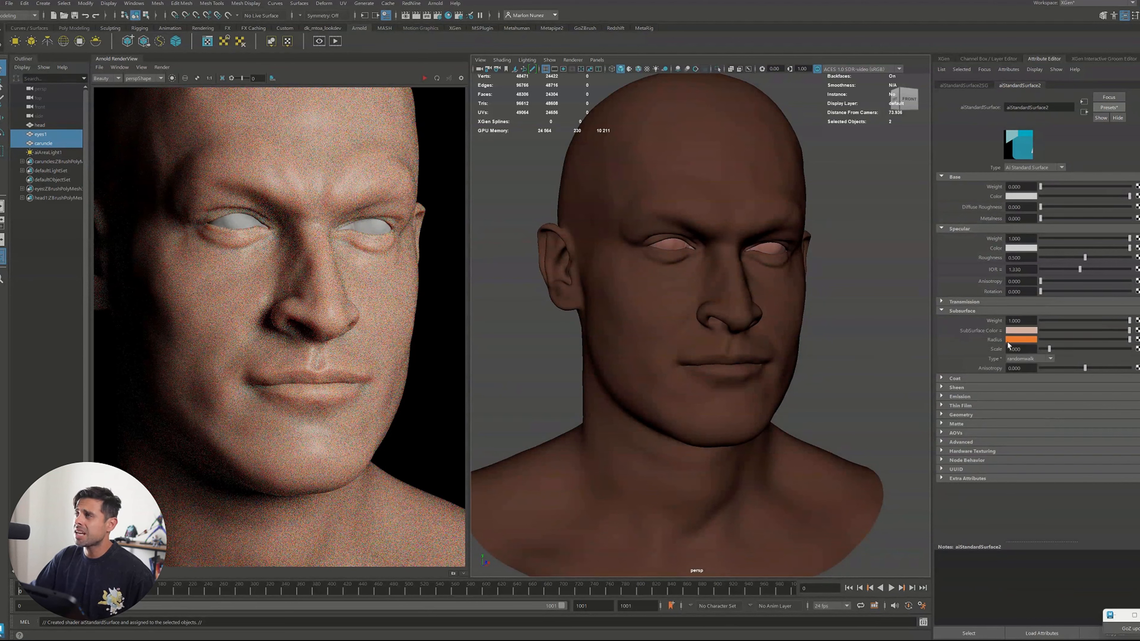
# Set this second skin material's subsurface scale to 0.1 and its subsurface type to randomwalk_v2
pyautogui.click(1027, 349)
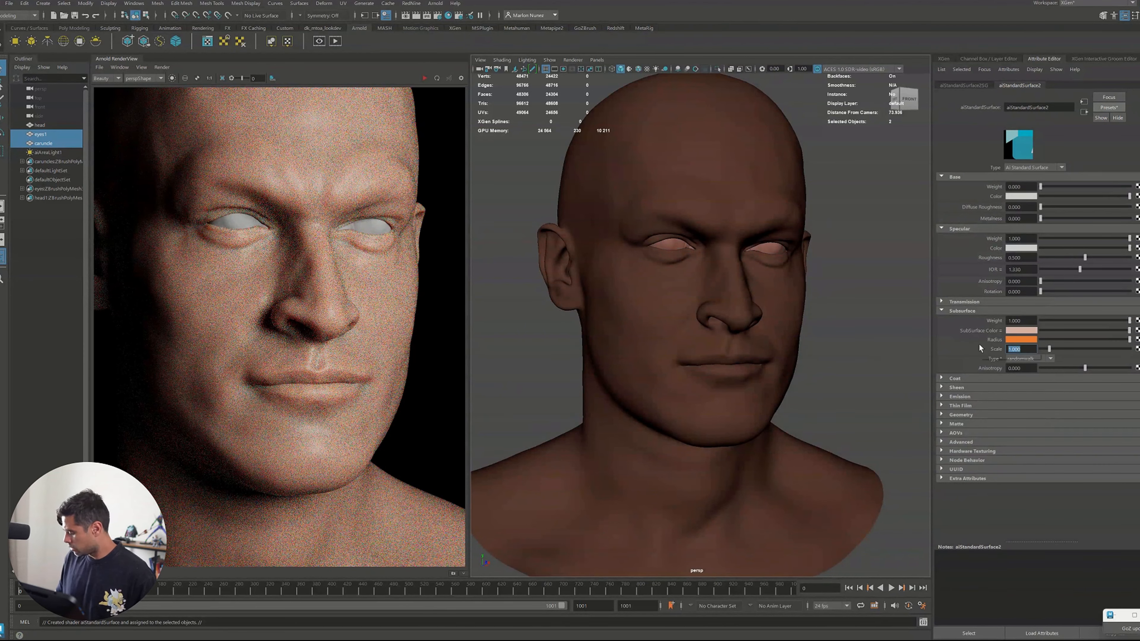
pyautogui.write('12')
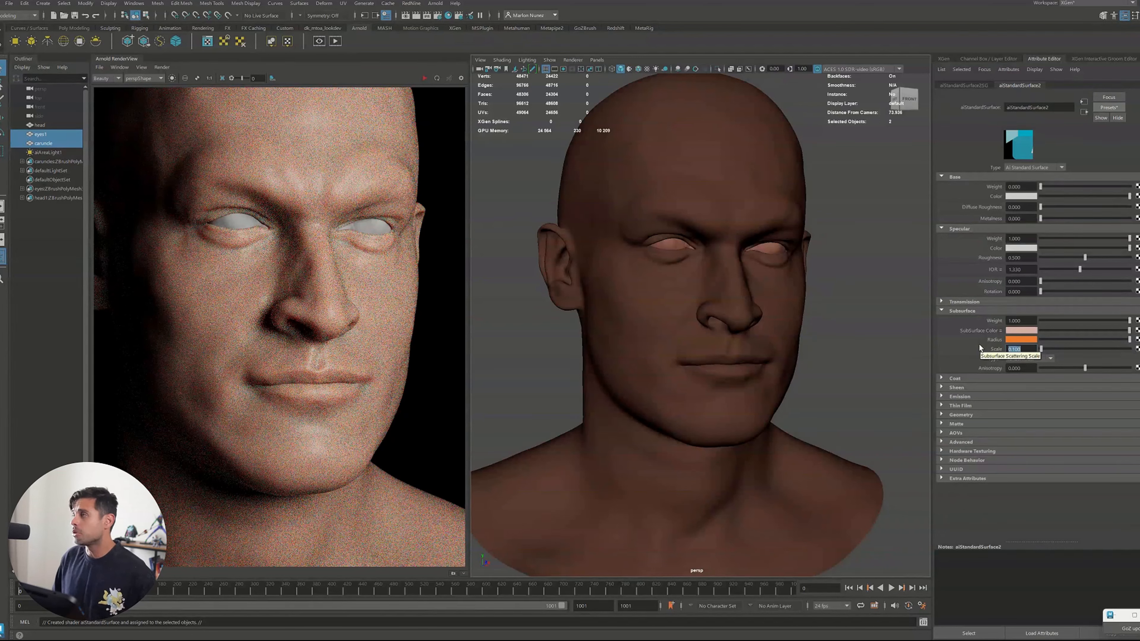
pyautogui.click(1032, 358)
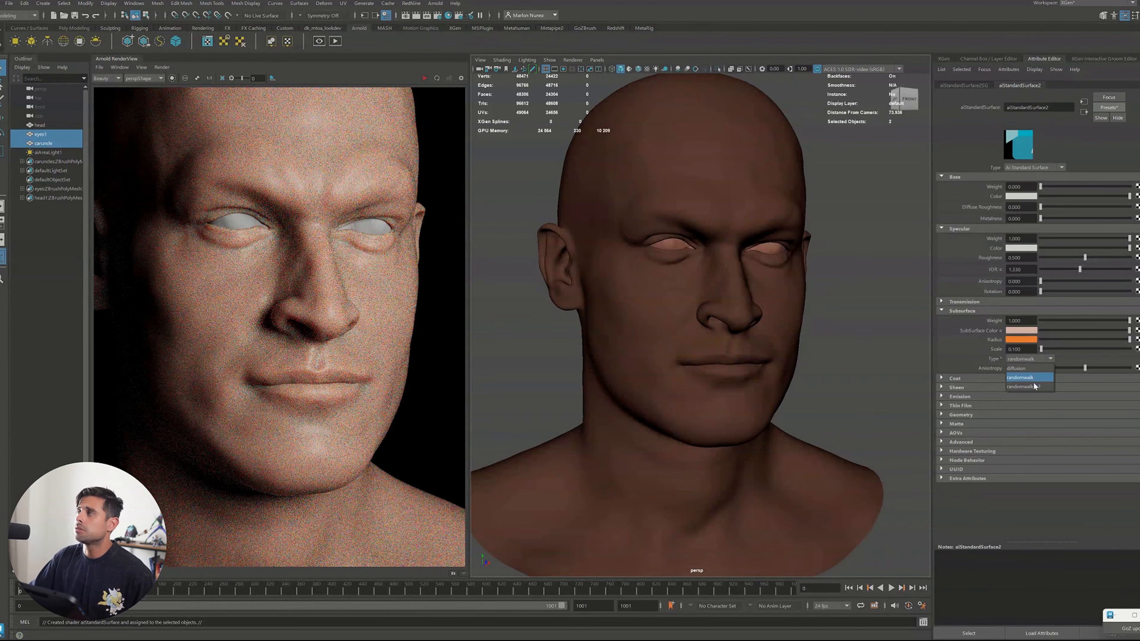
pyautogui.click(1023, 388)
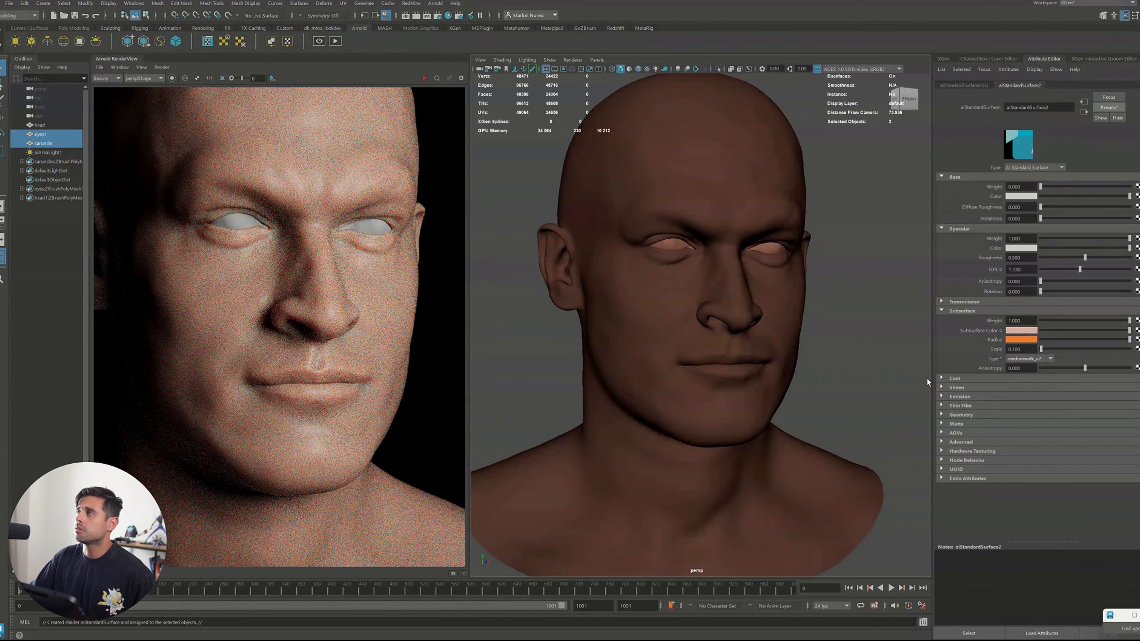
# Assign a separate new aiStandardSurface material to the eyes alone and replace its settings with the Skin preset
pyautogui.click(670, 245)
pyautogui.rightClick(670, 245)
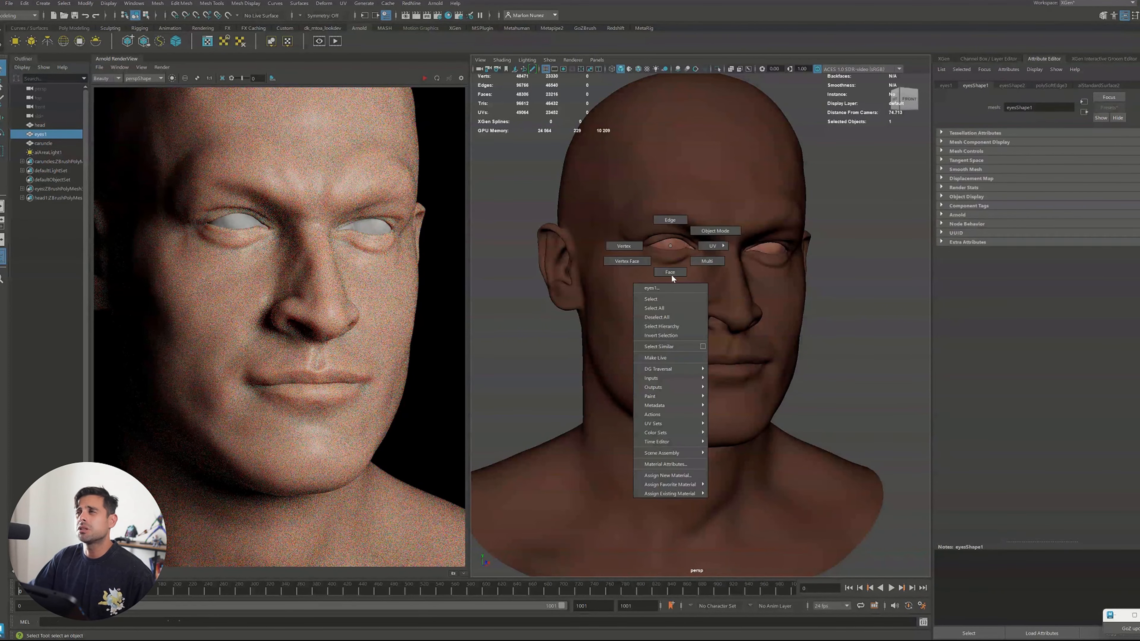
pyautogui.click(669, 476)
pyautogui.click(400, 279)
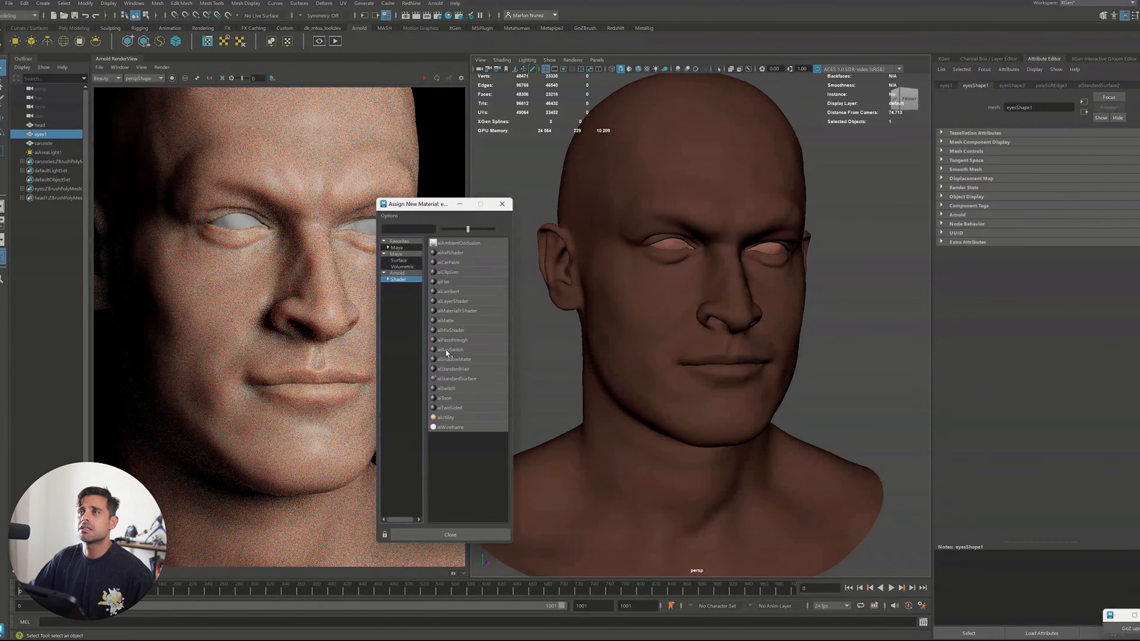
pyautogui.click(463, 380)
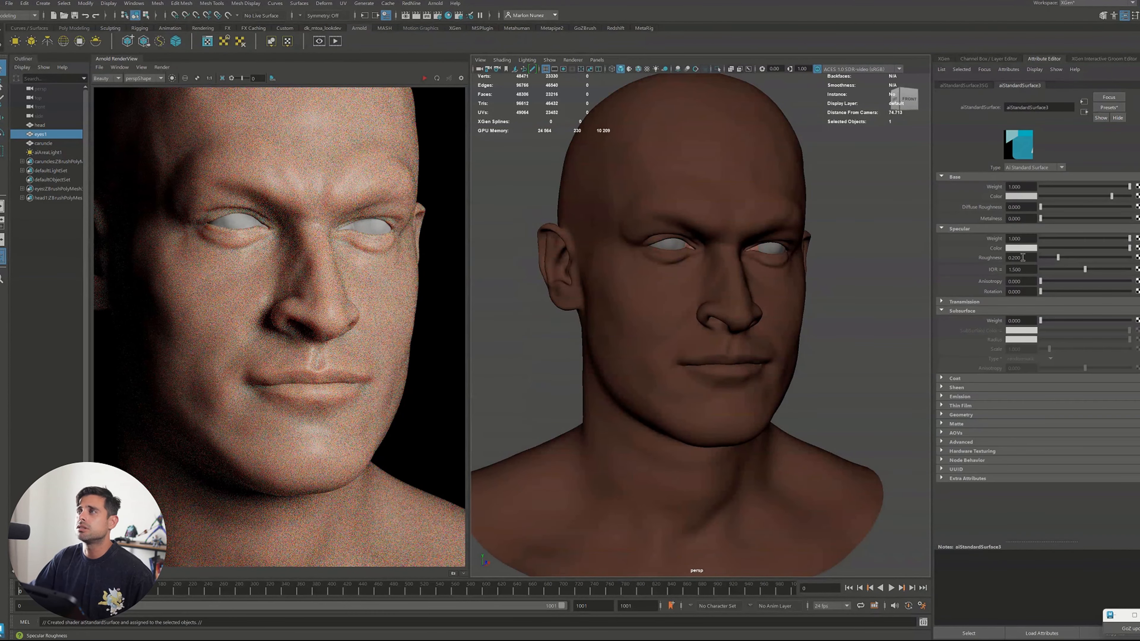
pyautogui.click(1108, 108)
pyautogui.moveTo(1083, 350)
pyautogui.click(987, 348)
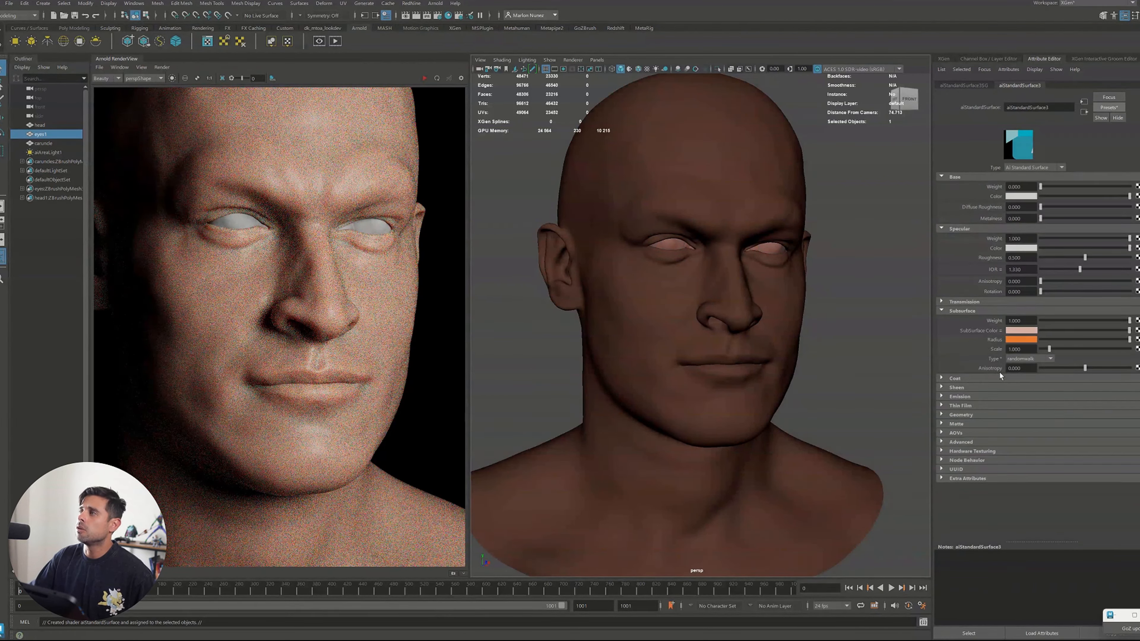
# Give the eye material a light grey subsurface color and 0.1 specular roughness, and restart the Arnold render
pyautogui.moveTo(1059, 332); pyautogui.dragTo(1109, 331)
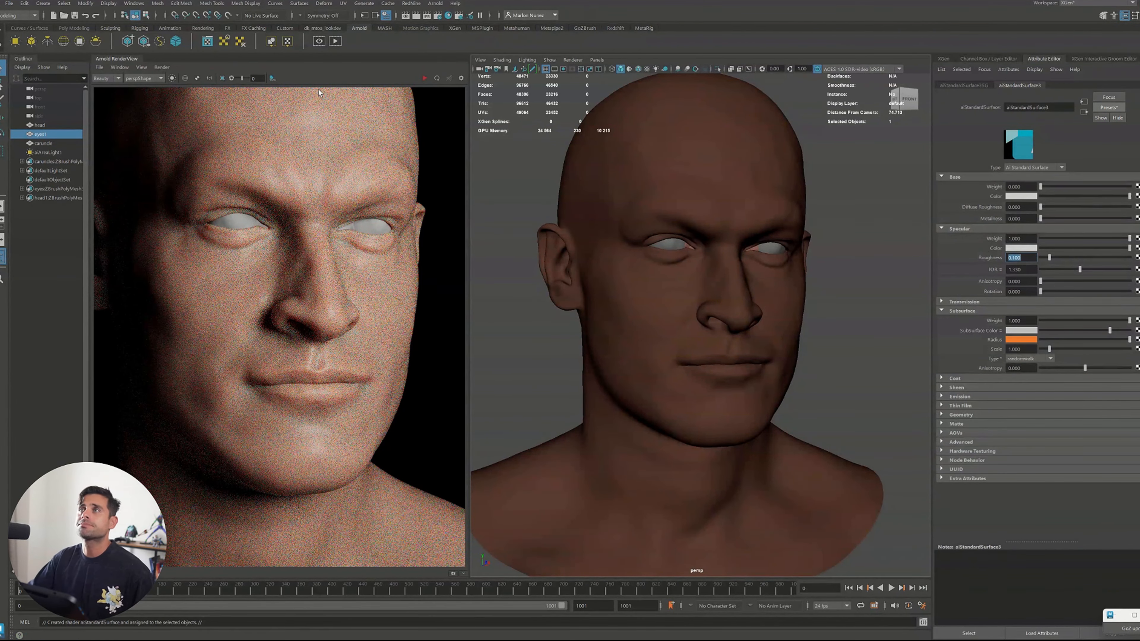
pyautogui.click(425, 79)
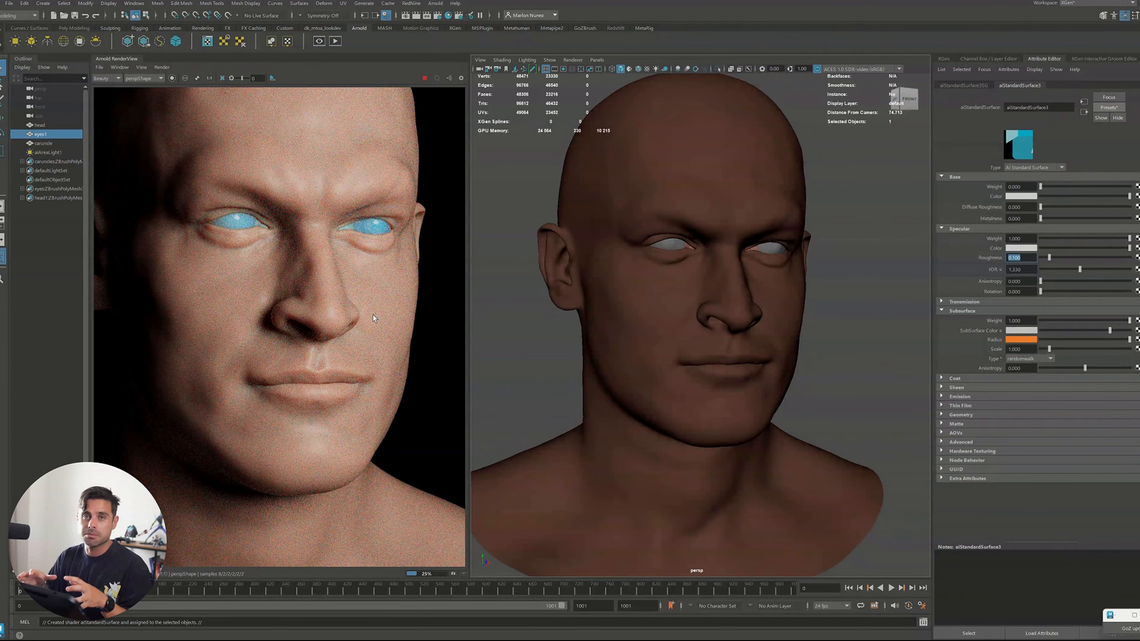
# Set the head shape's Arnold subdivision type to catclark with 4 iterations
pyautogui.click(667, 433)
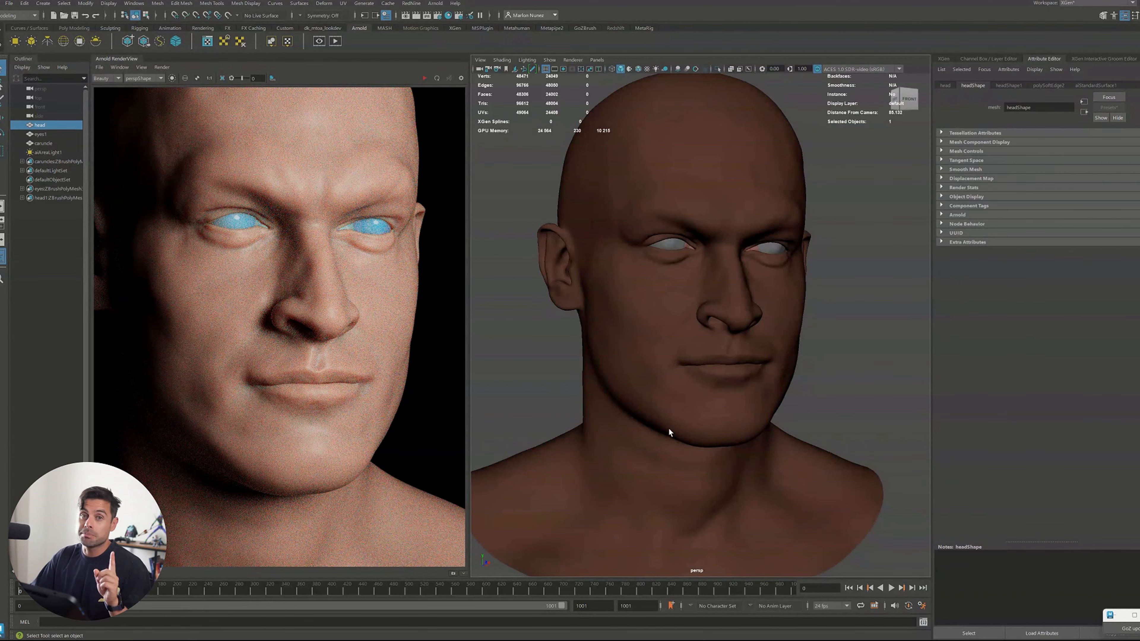
pyautogui.click(958, 214)
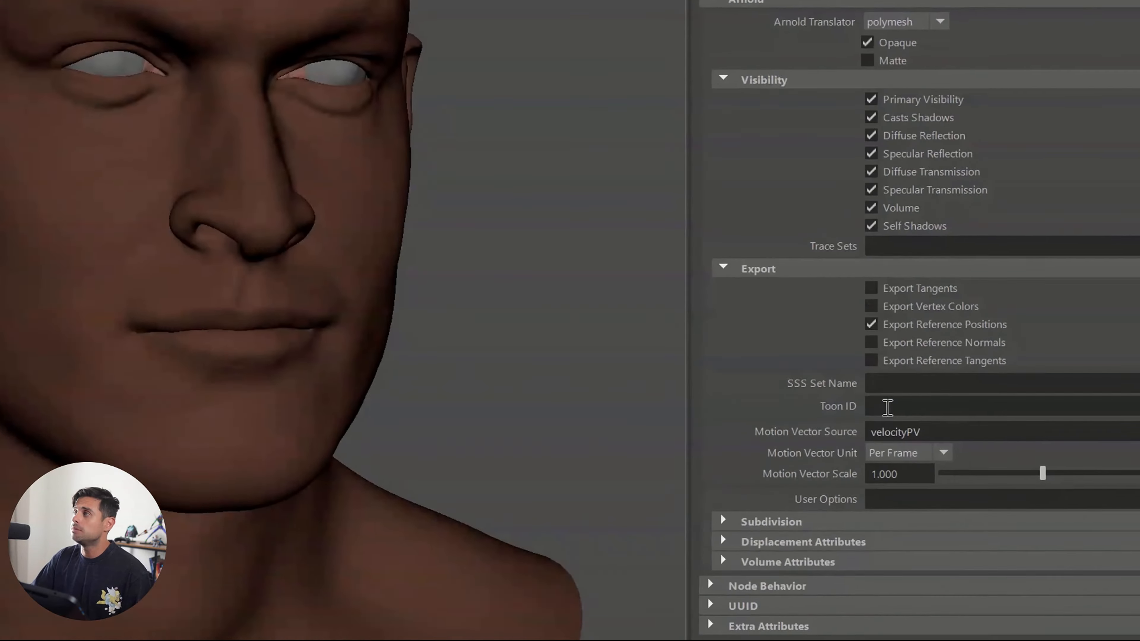
pyautogui.click(762, 522)
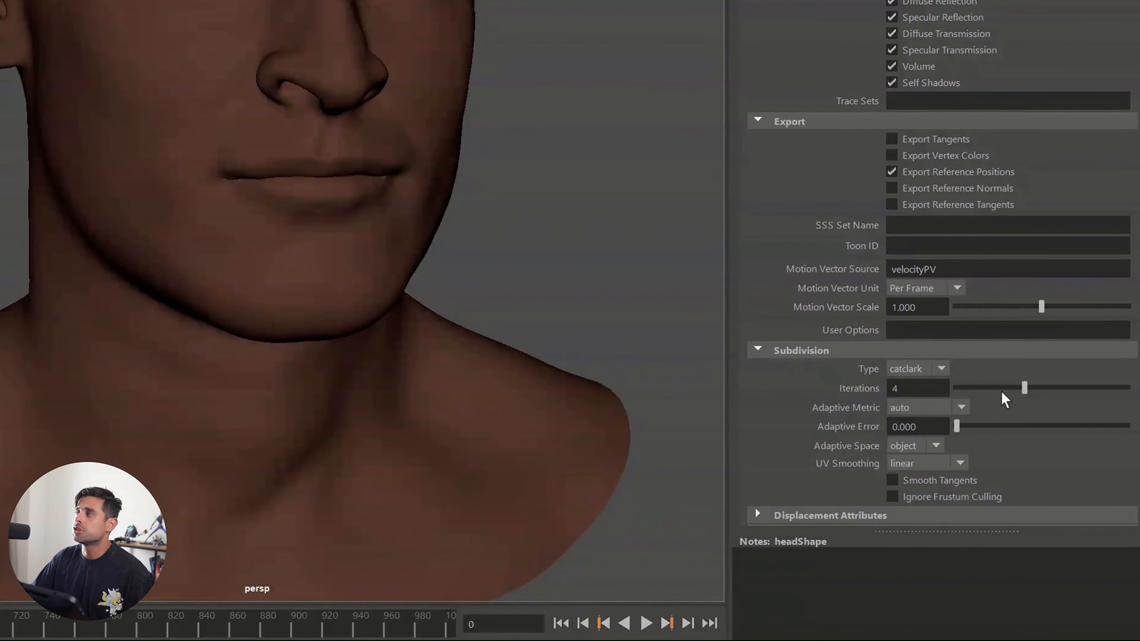
pyautogui.click(911, 368)
pyautogui.click(910, 369)
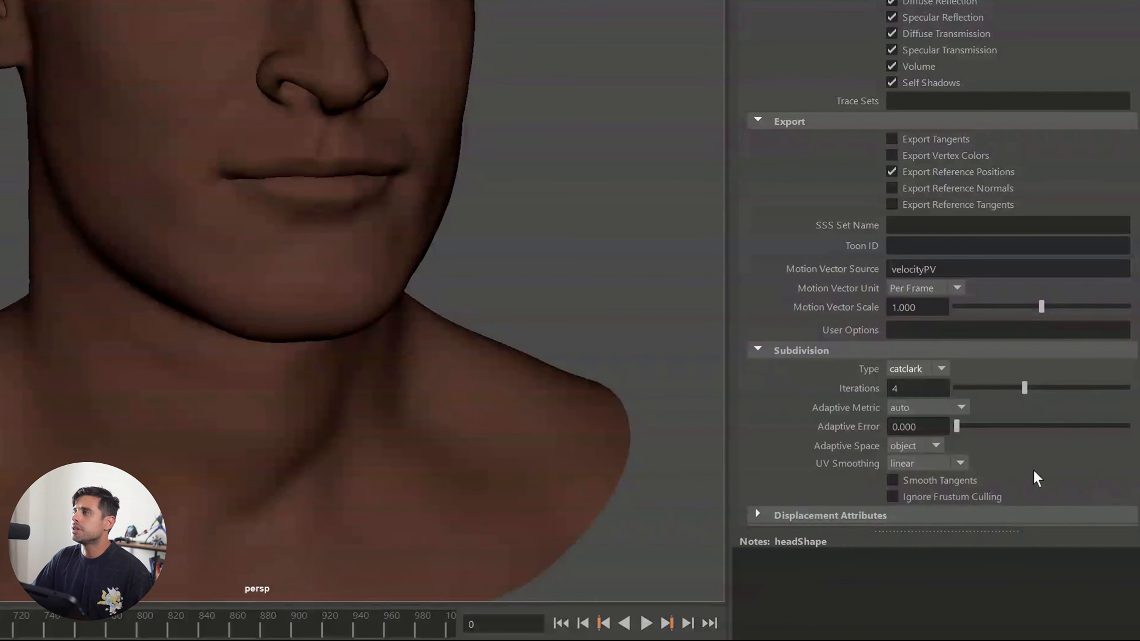
# Open the head shape's Arnold displacement attributes and its autobump settings
pyautogui.scroll(-2, 942, 422)
pyautogui.click(768, 435)
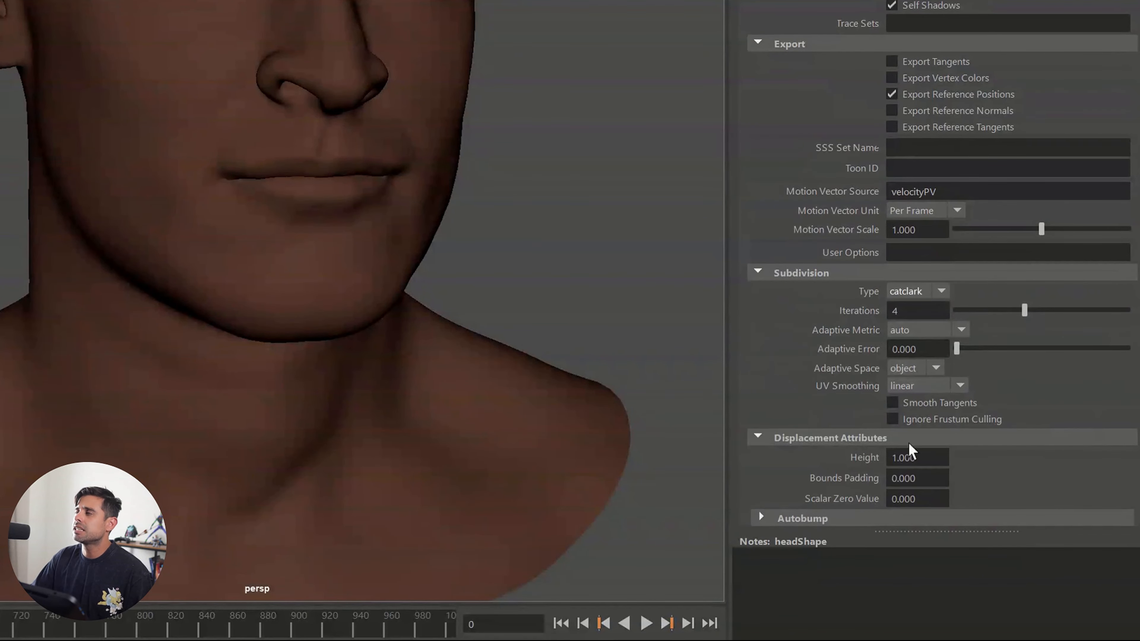
pyautogui.click(858, 519)
pyautogui.scroll(-3, 903, 419)
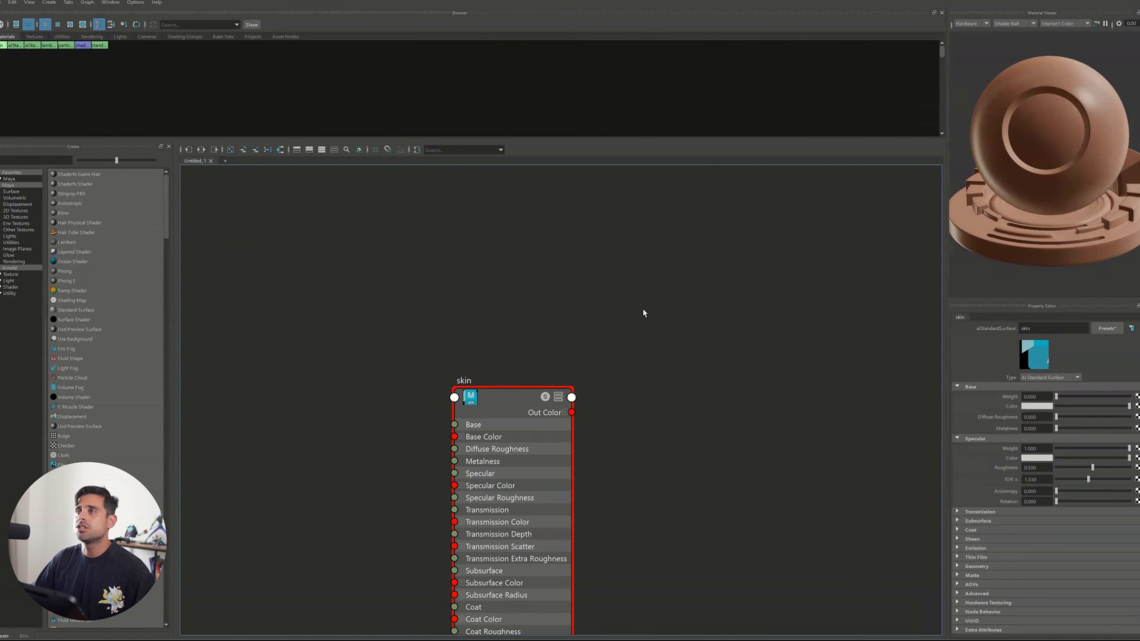
# Graph the skin material together with its shading group in the Hypershade and spread the nodes apart
pyautogui.click(201, 151)
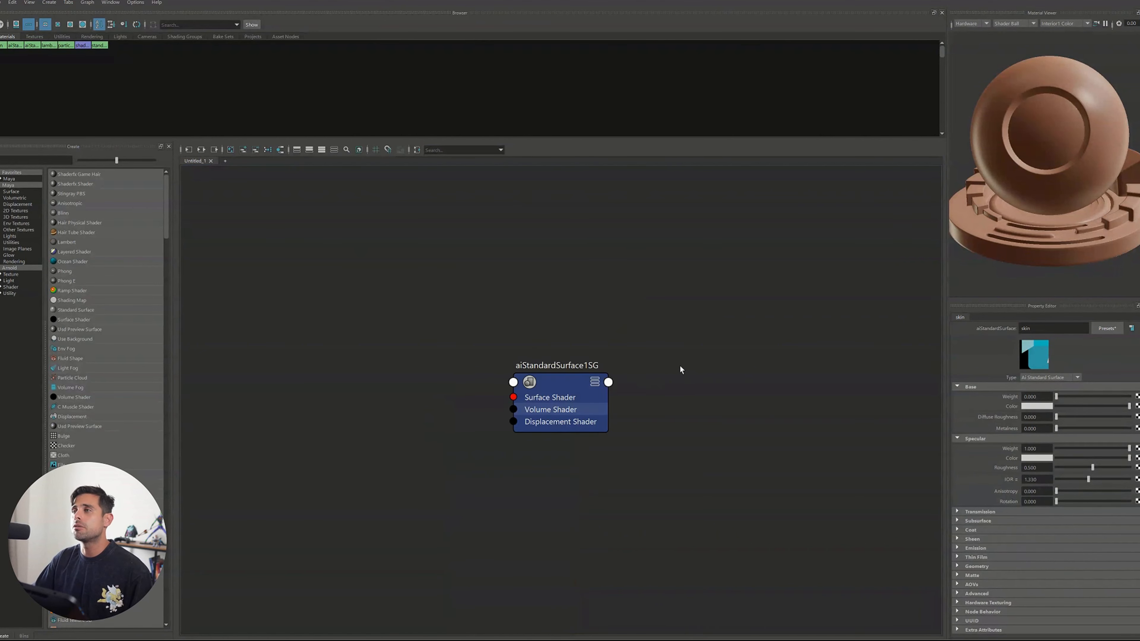
pyautogui.moveTo(667, 335); pyautogui.dragTo(503, 475)
pyautogui.click(201, 151)
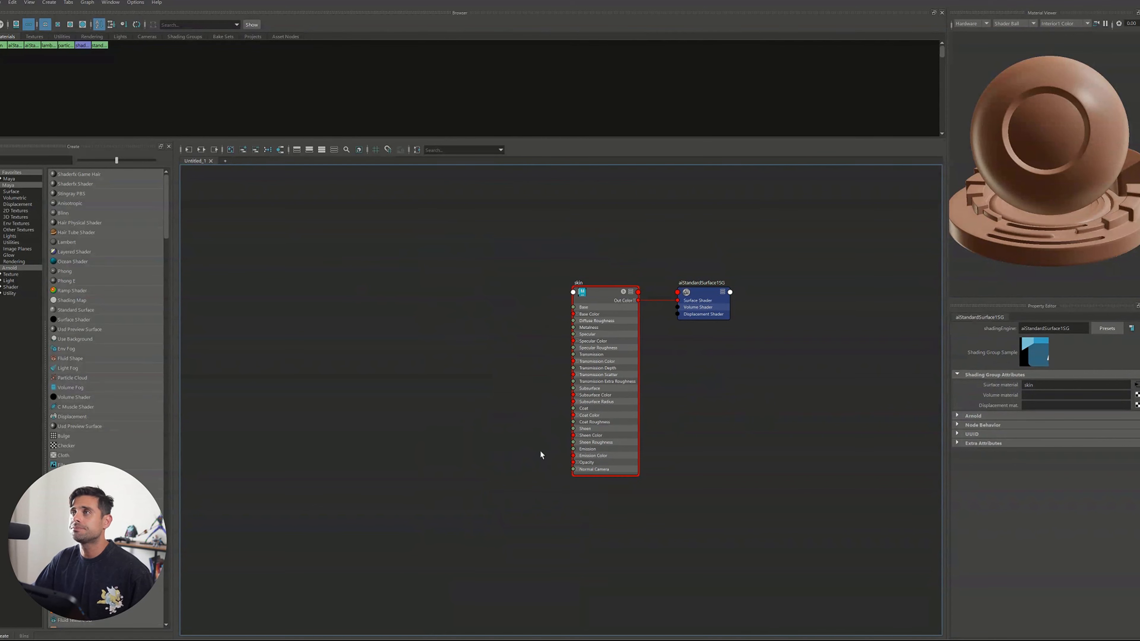
pyautogui.moveTo(600, 291); pyautogui.dragTo(566, 233)
pyautogui.click(735, 471)
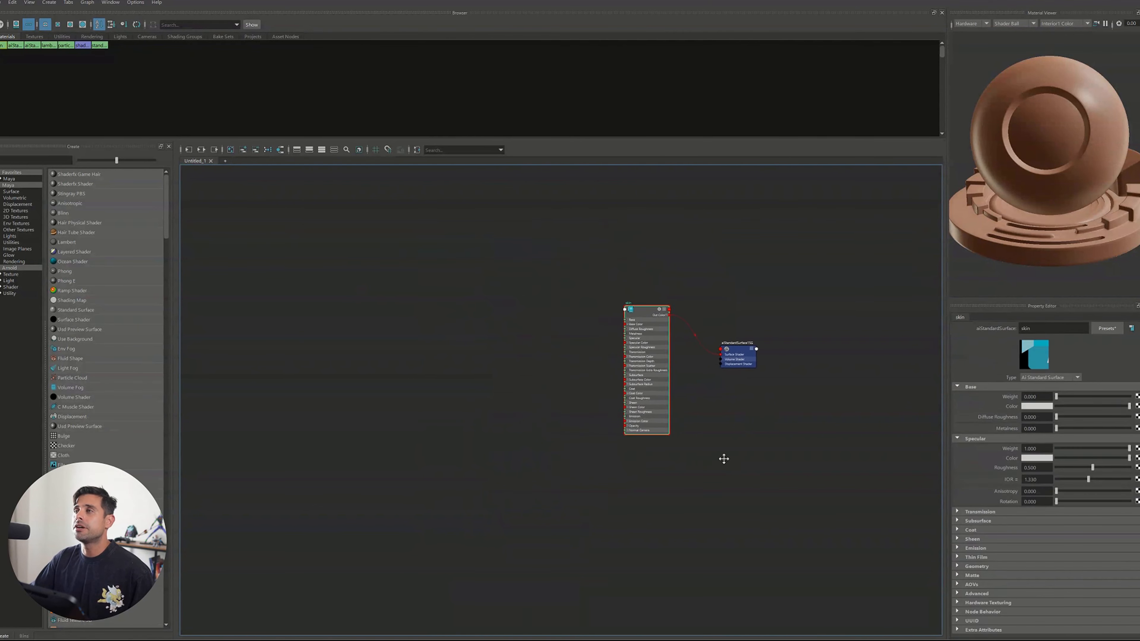
# Create a file texture node for head_DISP_1001.tif and set its color space to Raw
pyautogui.press('Tab')
pyautogui.write('file')
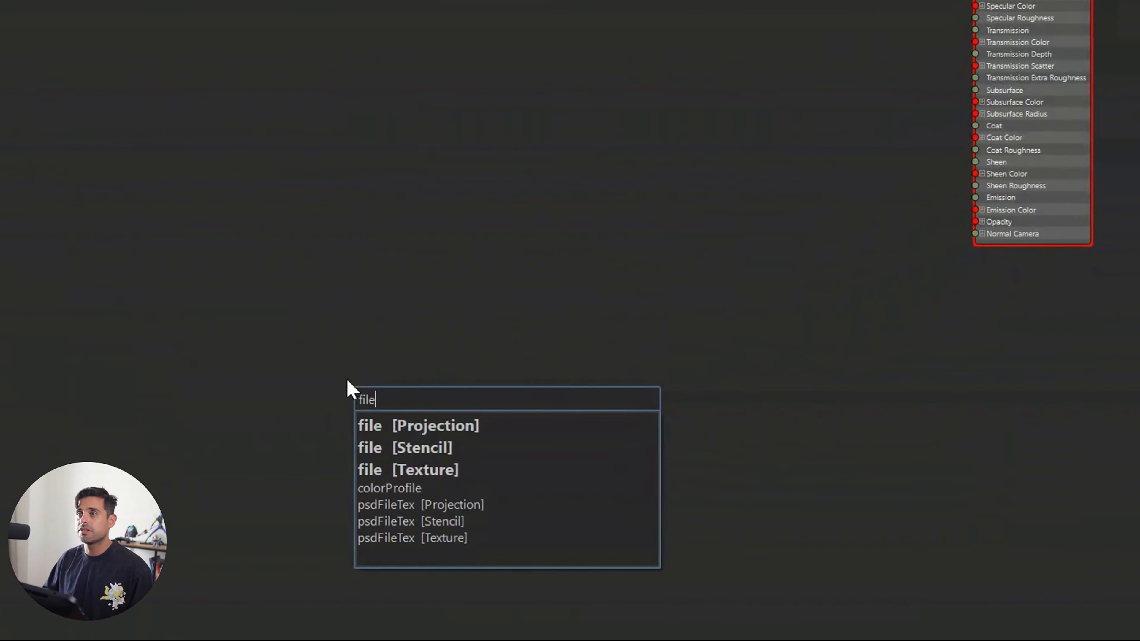
pyautogui.click(438, 473)
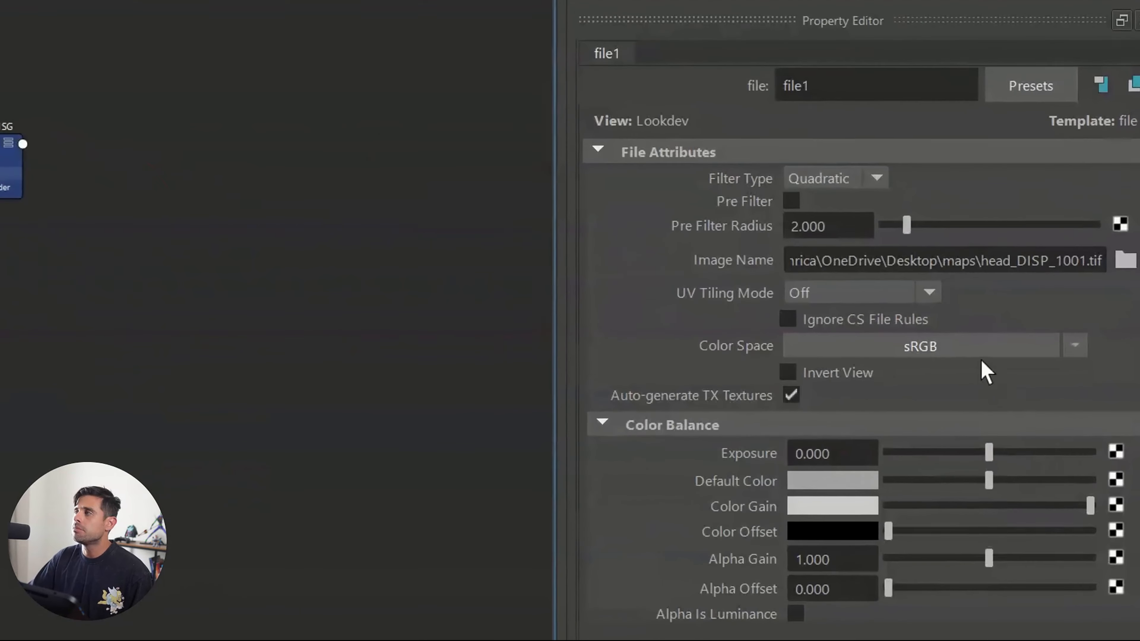
pyautogui.click(976, 348)
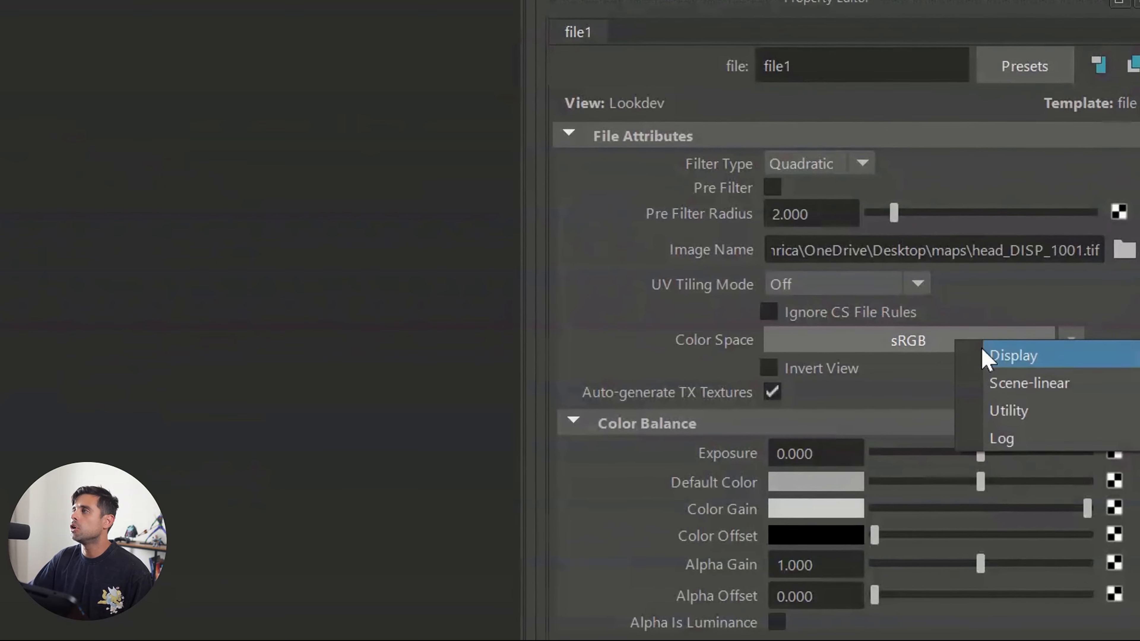
pyautogui.moveTo(1035, 420)
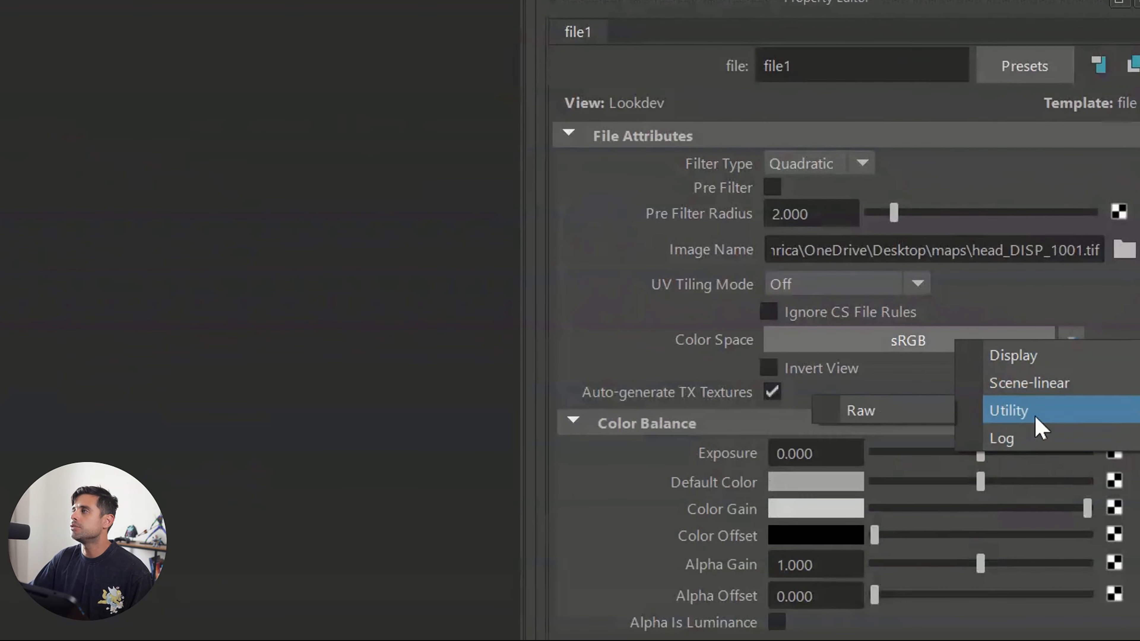
pyautogui.click(942, 417)
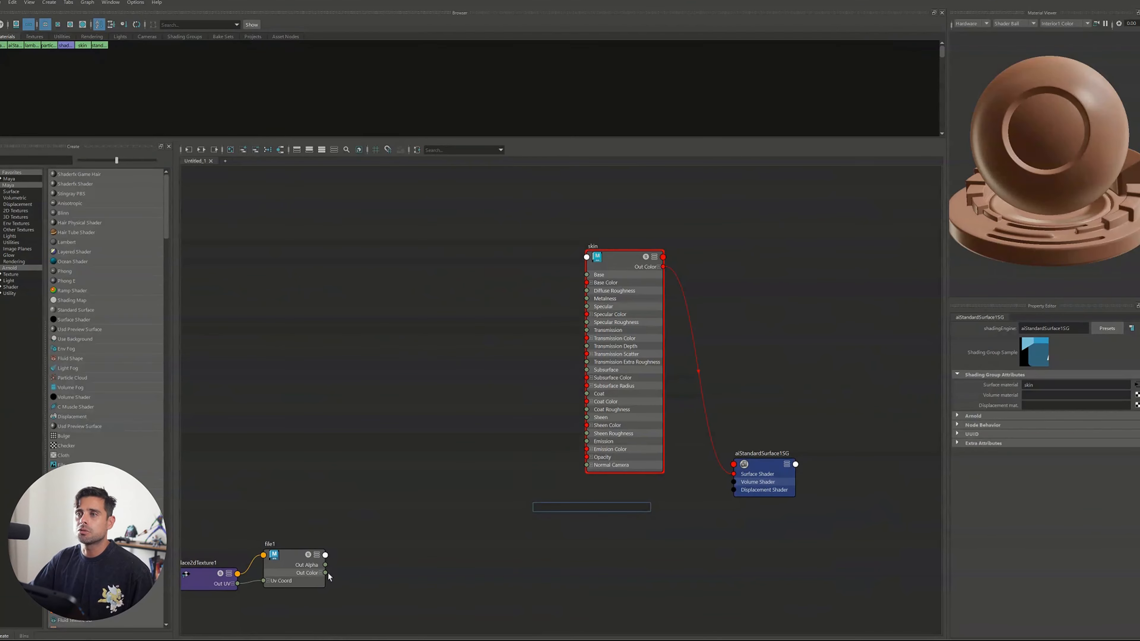
# Connect the head displacement texture's Out Color to the skin shading group's Displacement Shader input
pyautogui.moveTo(325, 573); pyautogui.dragTo(734, 489)
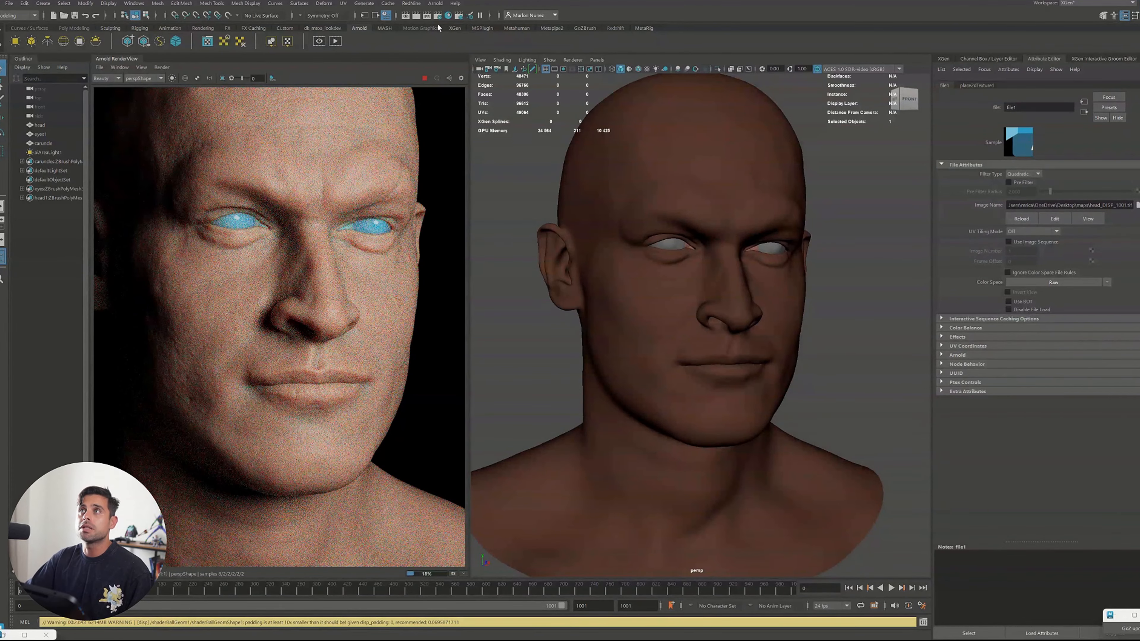
# Delete all AOVs in the render settings and make the N AOV active again
pyautogui.click(438, 16)
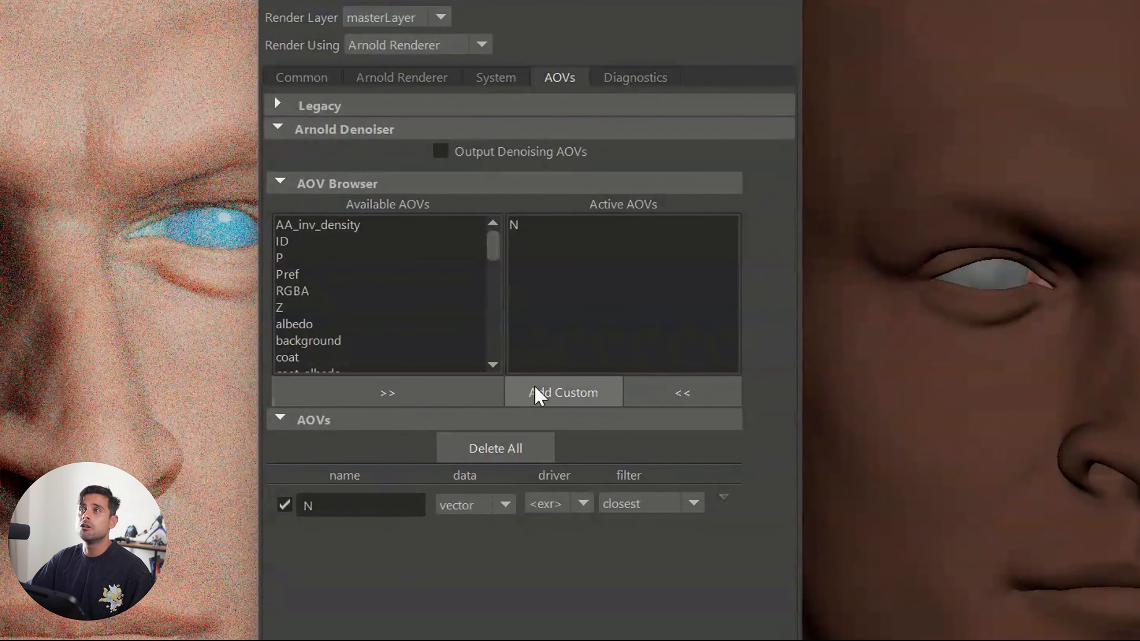
pyautogui.click(496, 448)
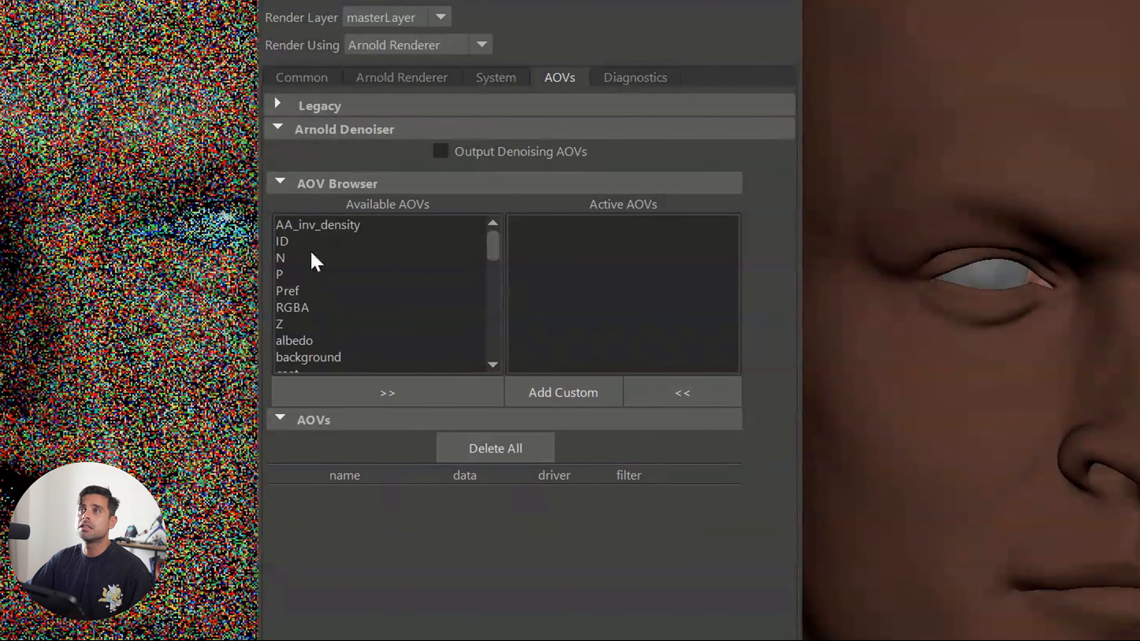
pyautogui.click(312, 257)
pyautogui.click(387, 393)
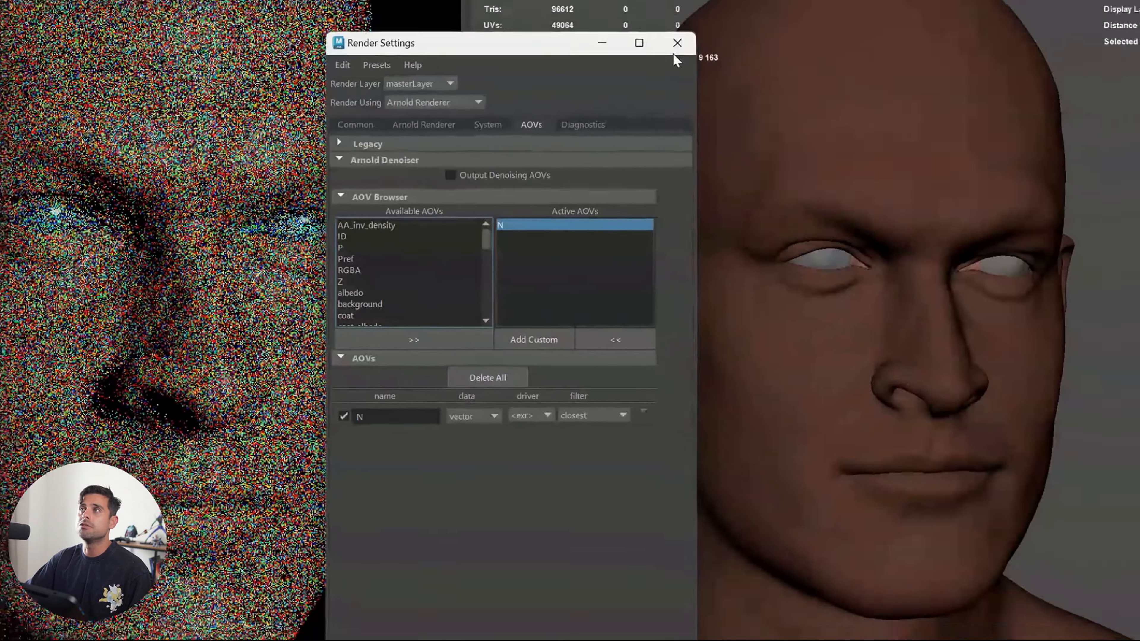
pyautogui.click(677, 43)
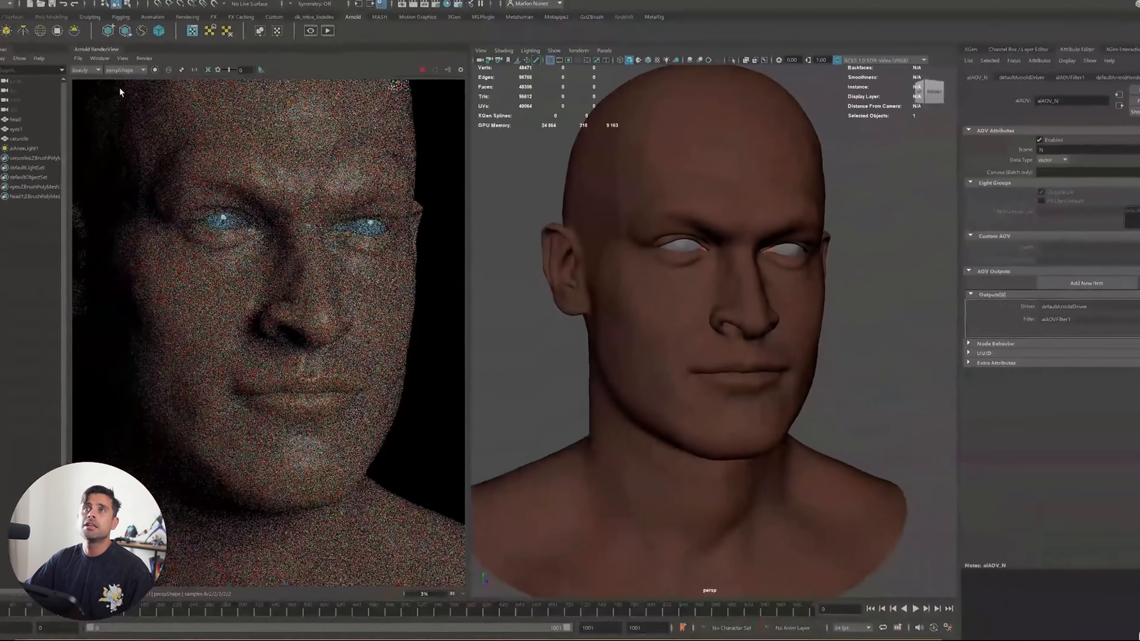
# Inspect the N AOV in the Arnold render view, returning to the beauty pass and stopping the render
pyautogui.click(108, 78)
pyautogui.click(108, 91)
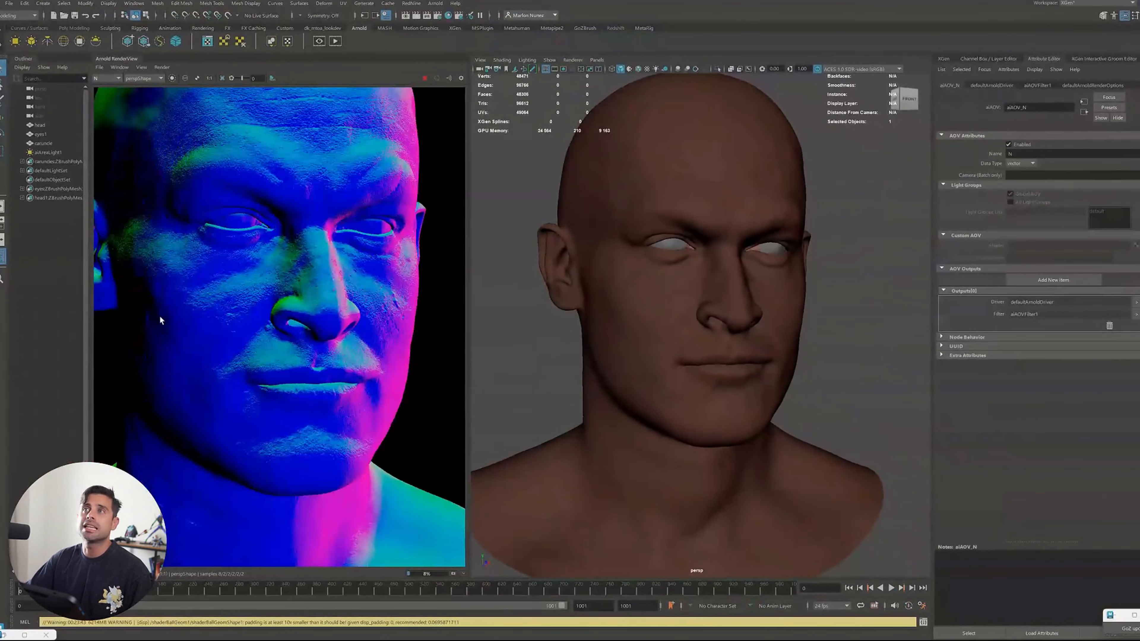
pyautogui.click(102, 82)
pyautogui.click(103, 85)
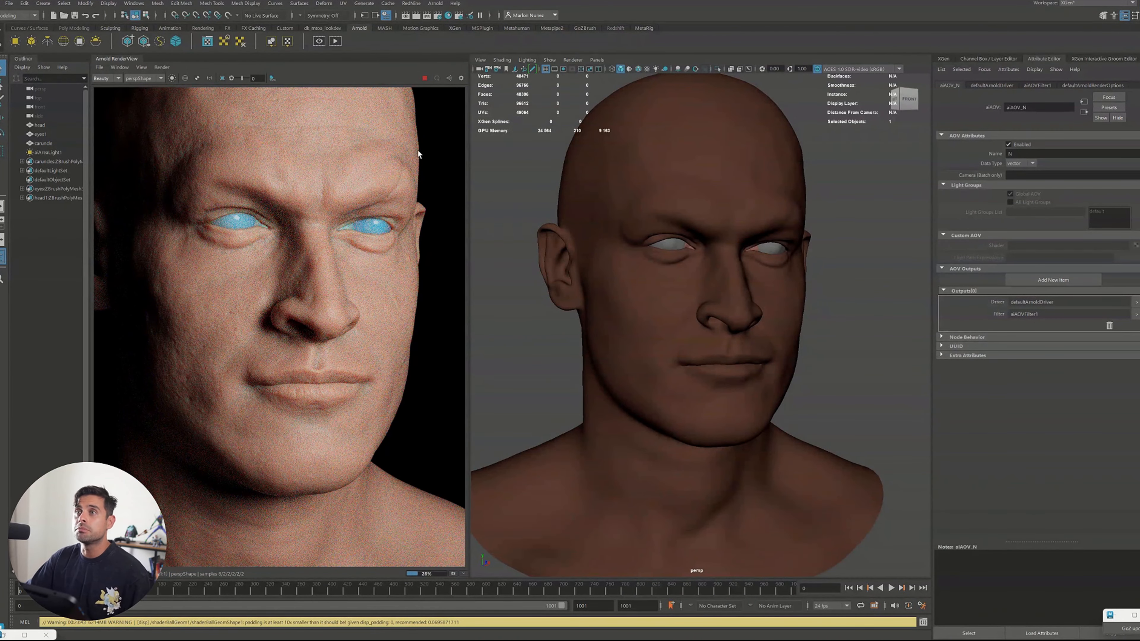
pyautogui.click(423, 79)
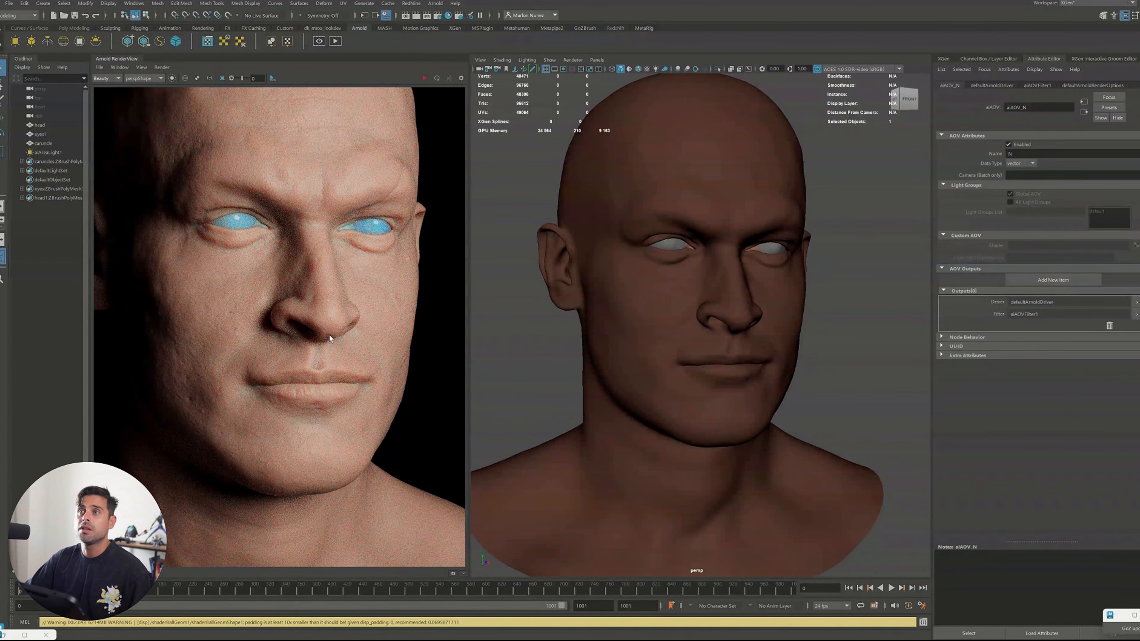
# Bring back the Hypershade and add a second file texture node above the head displacement file node
pyautogui.click(4, 635)
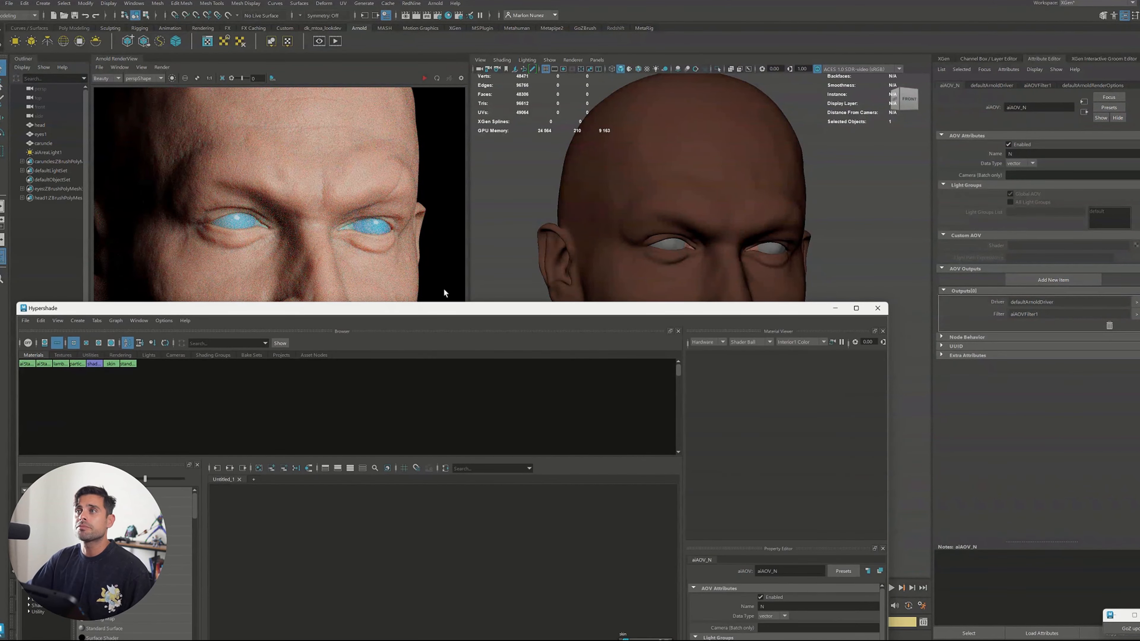
pyautogui.moveTo(445, 308); pyautogui.dragTo(568, 26)
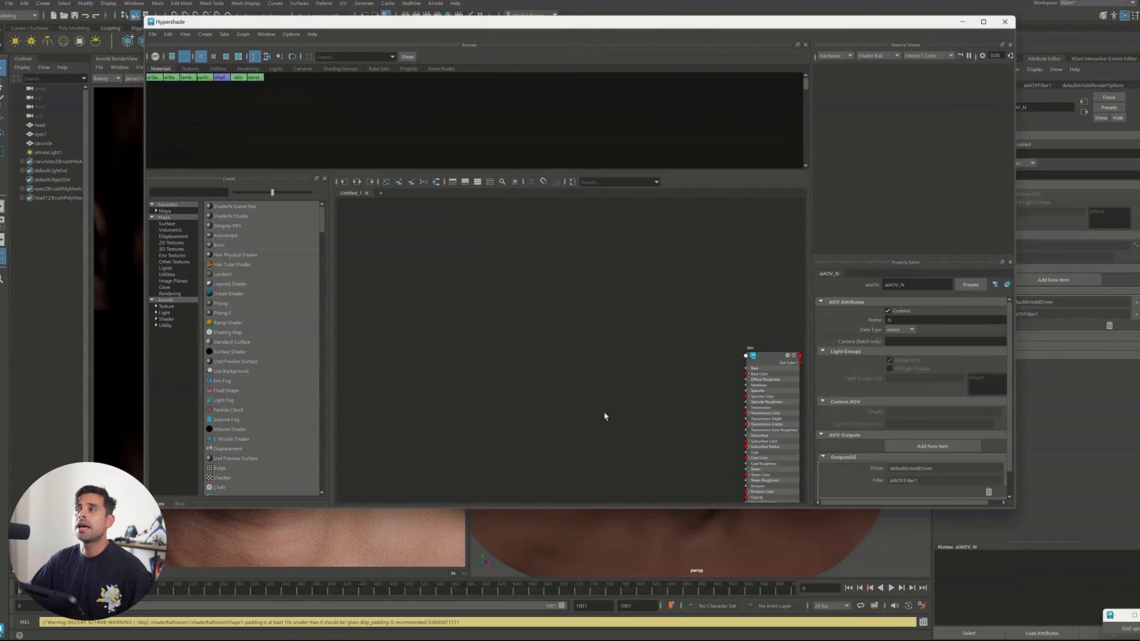
pyautogui.keyDown('alt'); pyautogui.moveTo(604, 413); pyautogui.dragTo(403, 287, button='middle'); pyautogui.keyUp('alt')
pyautogui.keyDown('alt'); pyautogui.moveTo(595, 439); pyautogui.dragTo(777, 442, button='middle'); pyautogui.keyUp('alt')
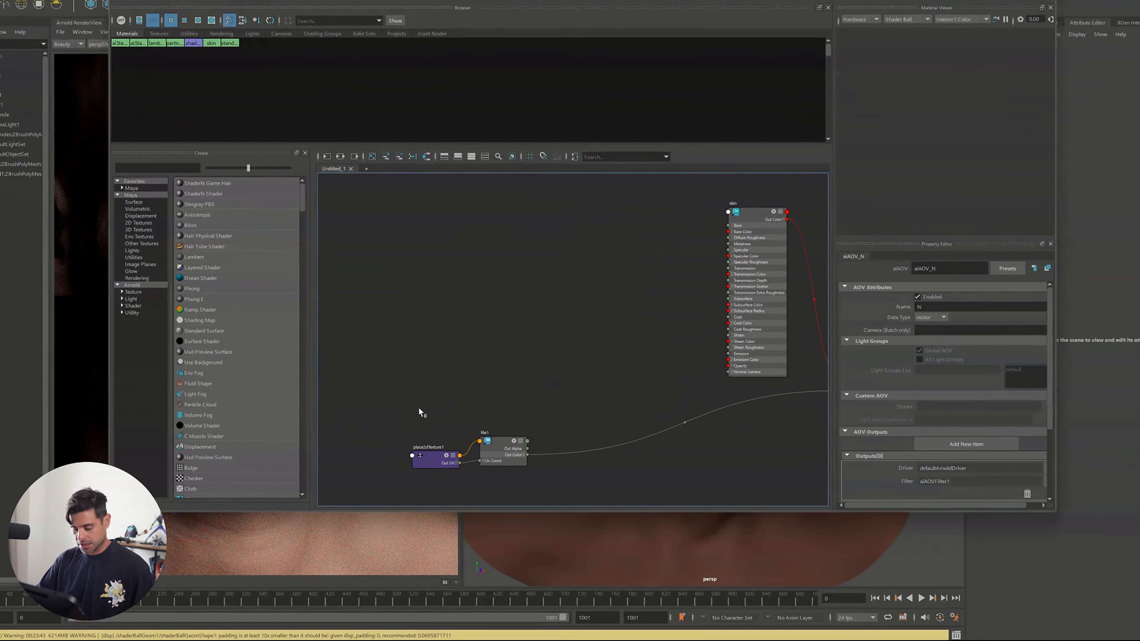
pyautogui.press('Tab')
pyautogui.write('file')
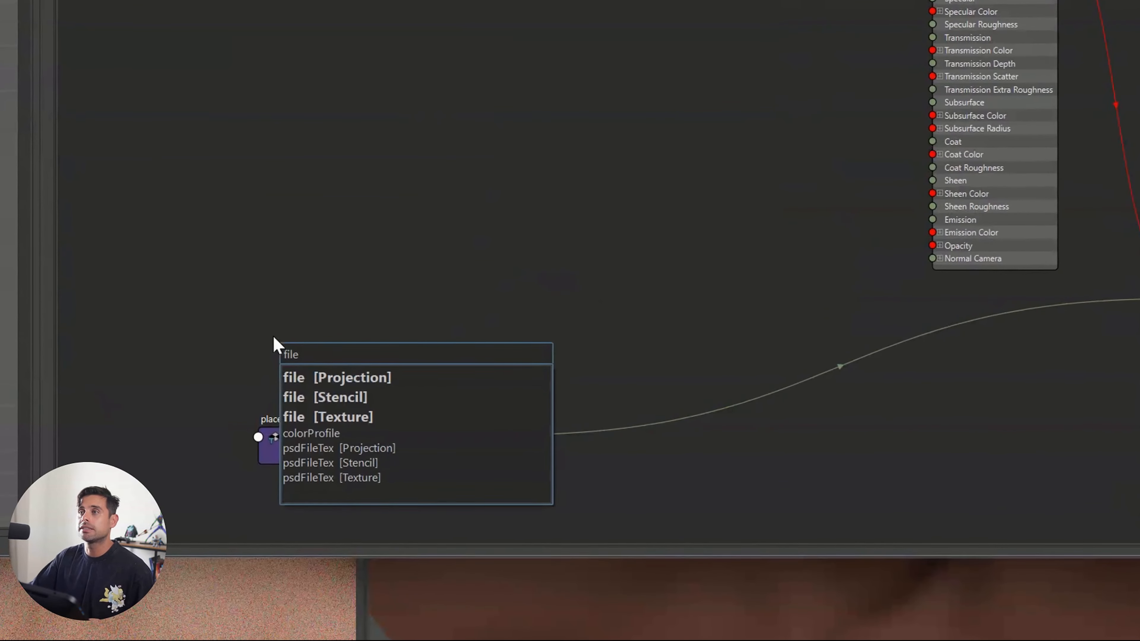
pyautogui.click(390, 420)
pyautogui.moveTo(433, 367); pyautogui.dragTo(406, 335)
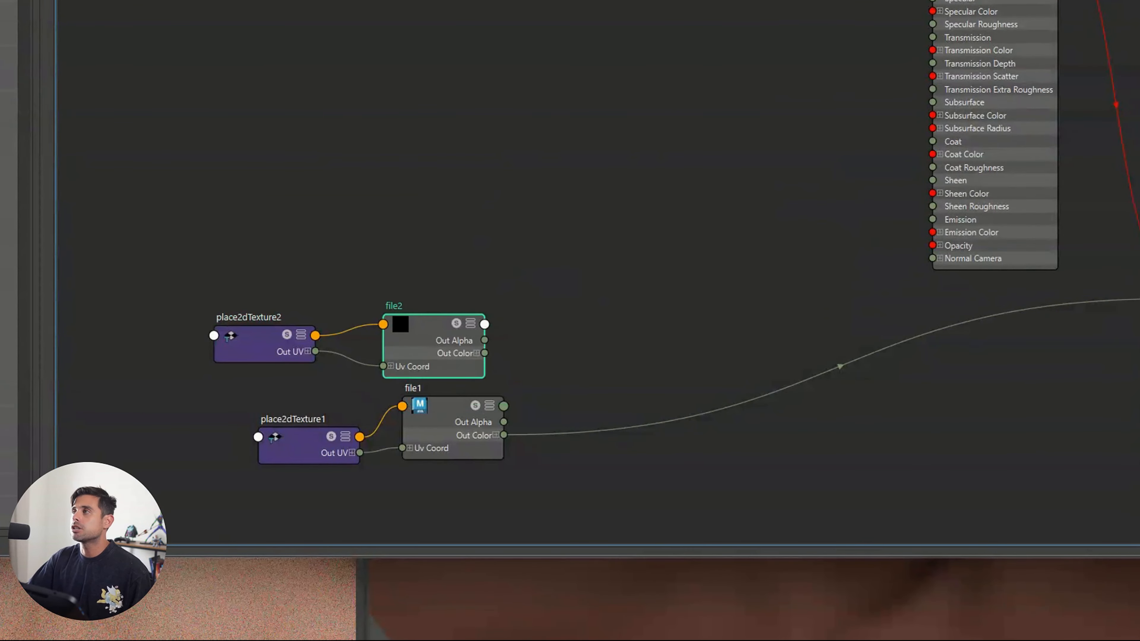
# Load Male_36_Disp_Mid50.exr from the Male_36 folder into the new file node and move it with its placement node farther from the first pair
pyautogui.click(1076, 326)
pyautogui.click(313, 393)
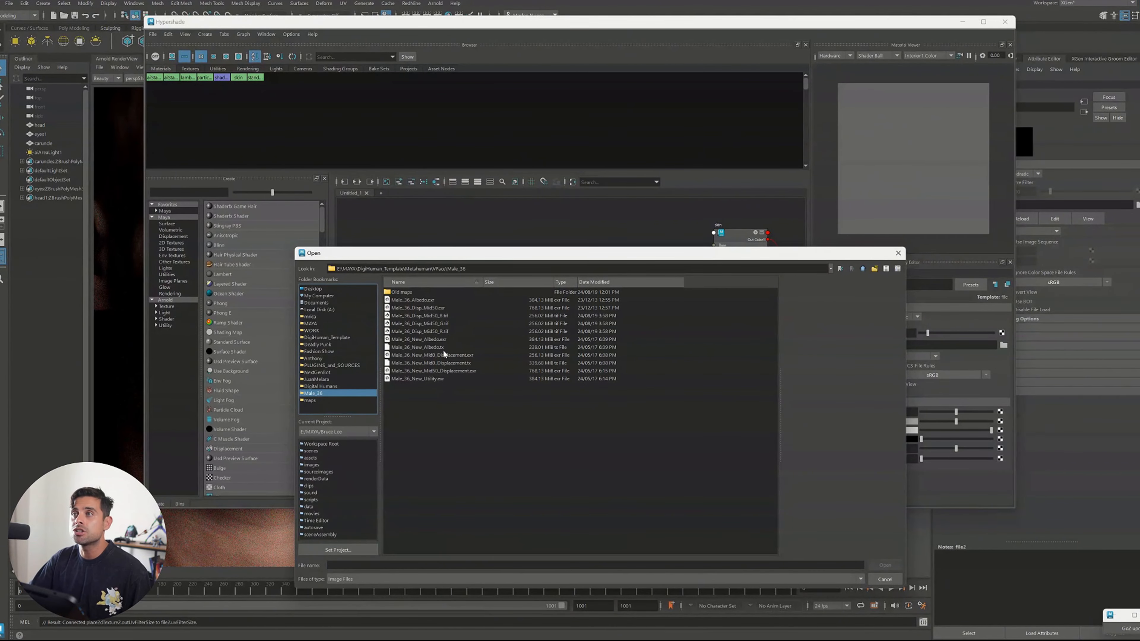
pyautogui.click(436, 308)
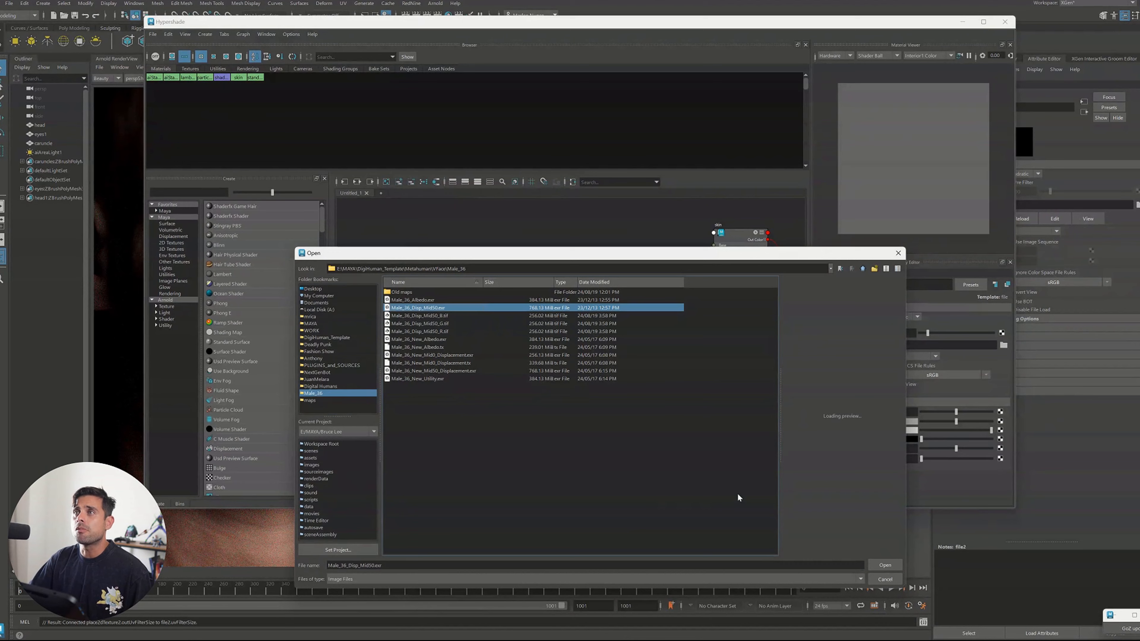
pyautogui.click(886, 565)
pyautogui.moveTo(353, 375); pyautogui.dragTo(526, 418)
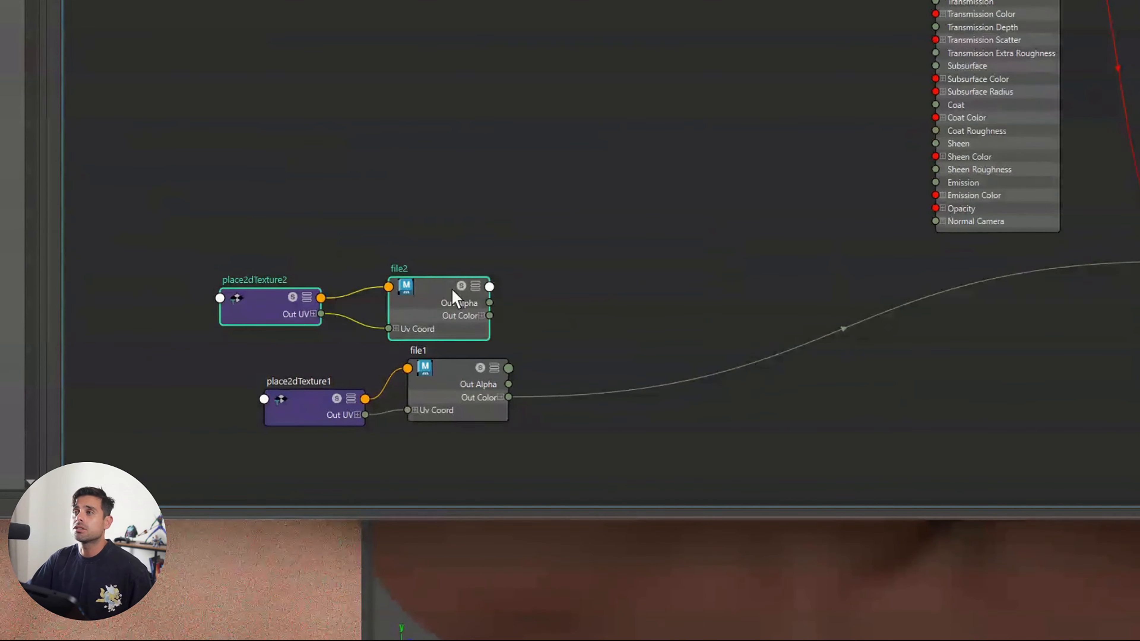
pyautogui.moveTo(452, 300); pyautogui.dragTo(440, 224)
# Add a setRange node beside the Male_36 displacement file node
pyautogui.scroll(4, 559, 285)
pyautogui.scroll(-3, 559, 282)
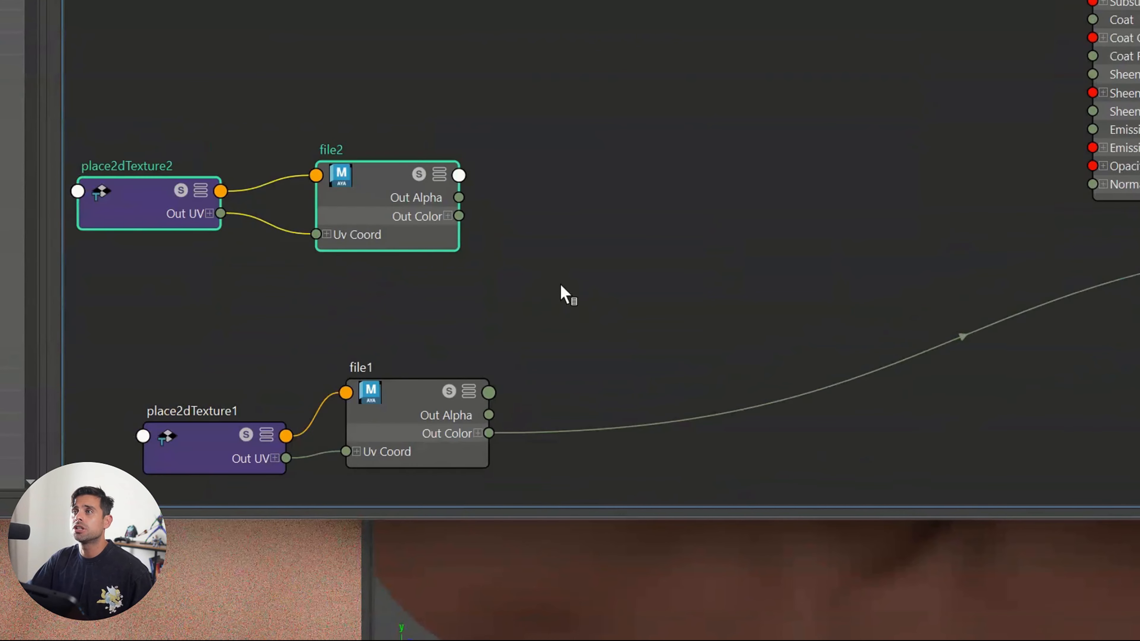
pyautogui.press('Tab')
pyautogui.write('se')
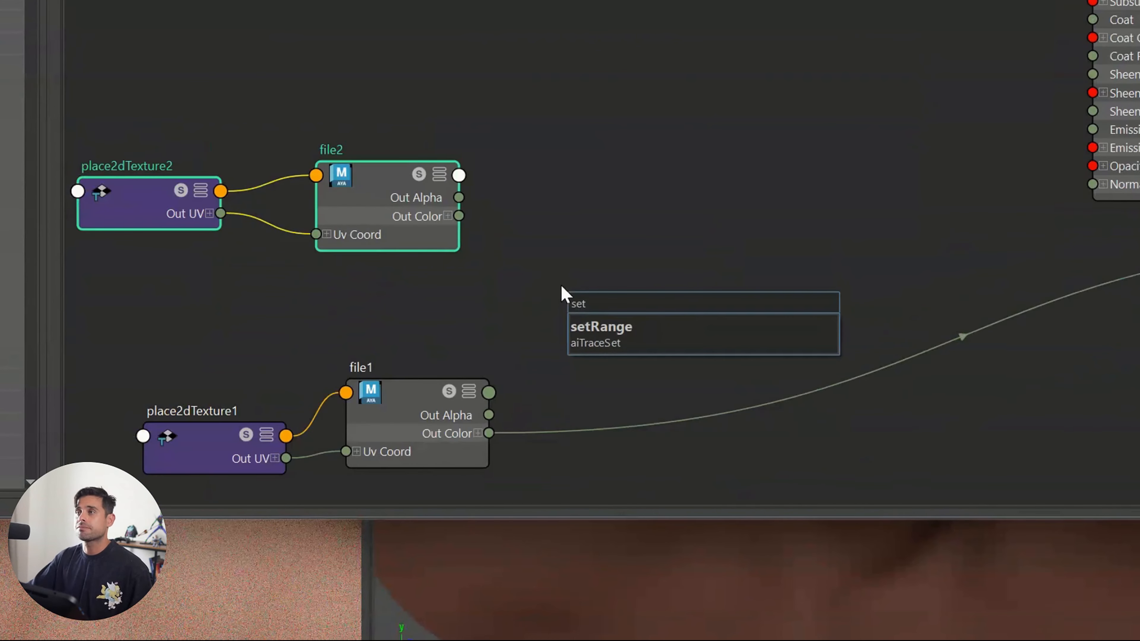
pyautogui.write('t')
pyautogui.press('Return')
pyautogui.moveTo(646, 306); pyautogui.dragTo(677, 223)
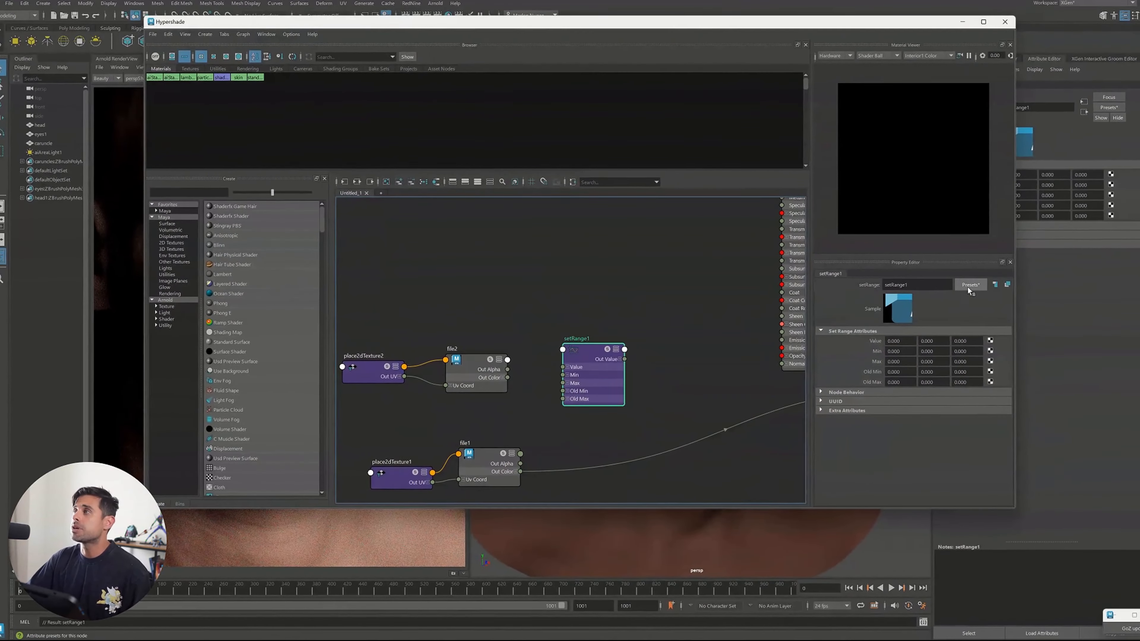
# Apply the mid50 preset to the setRange node and connect the Male_36 file's Out Color to its Value
pyautogui.click(969, 287)
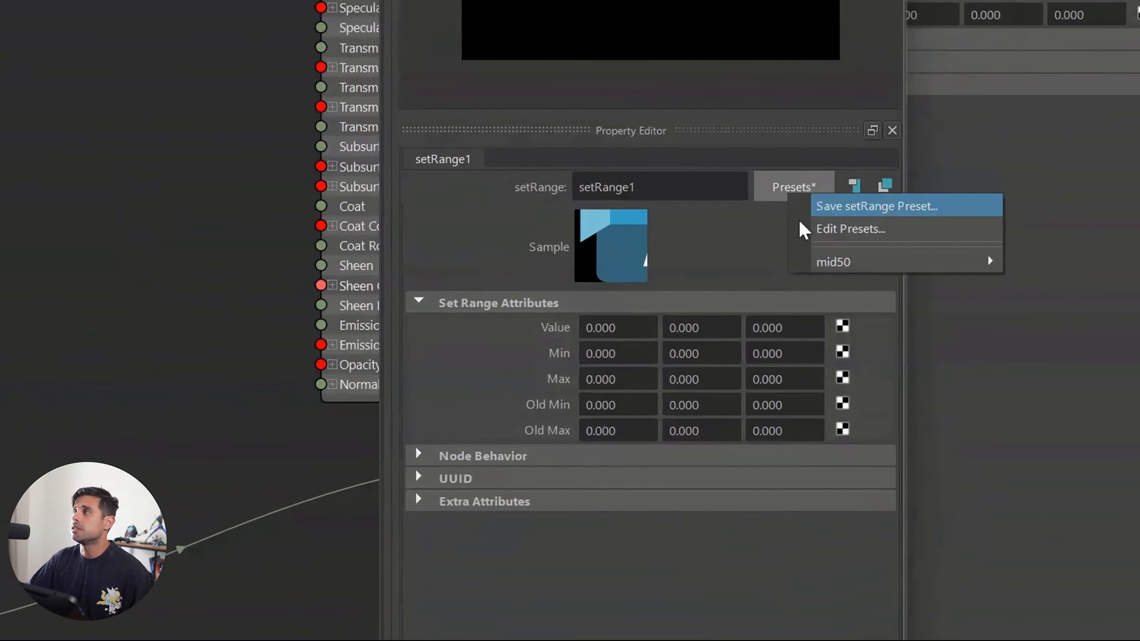
pyautogui.moveTo(988, 317)
pyautogui.click(1066, 316)
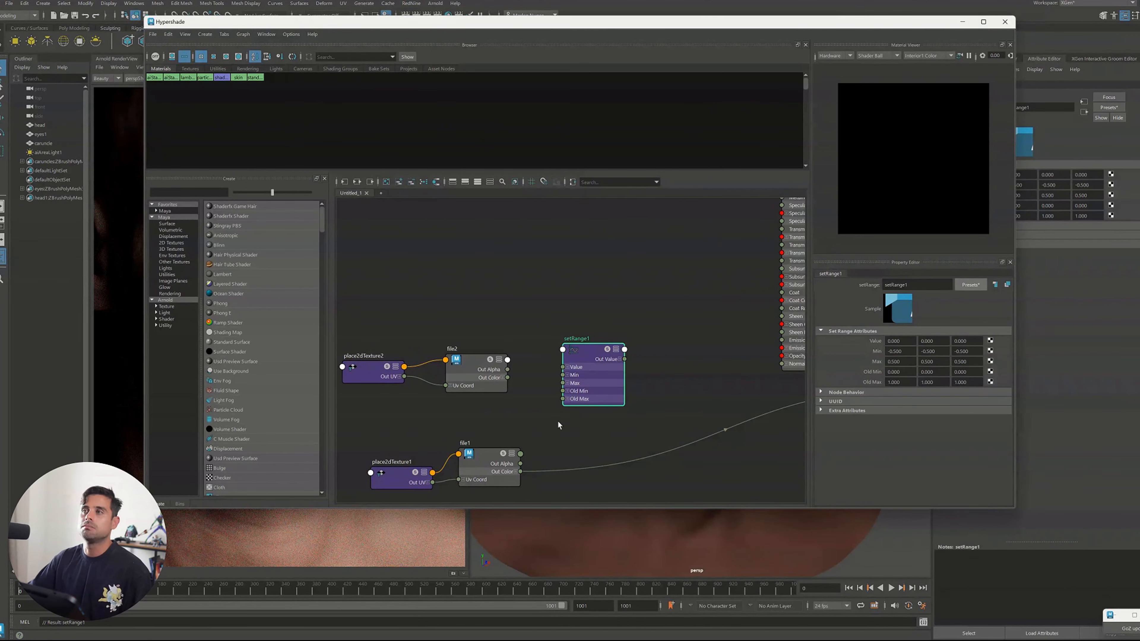
pyautogui.moveTo(508, 377); pyautogui.dragTo(564, 367)
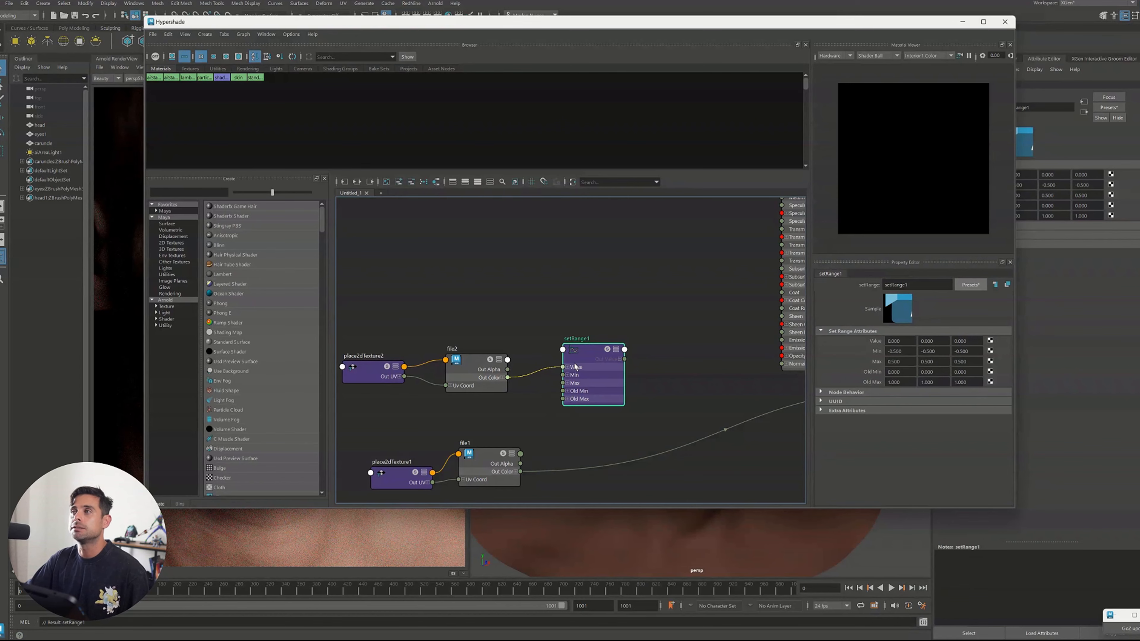
# Add a multiplyDivide node after the setRange node and connect the setRange's Out Value to its Input 1
pyautogui.keyDown('alt'); pyautogui.moveTo(616, 419); pyautogui.dragTo(575, 405, button='middle'); pyautogui.keyUp('alt')
pyautogui.moveTo(457, 449); pyautogui.dragTo(480, 454)
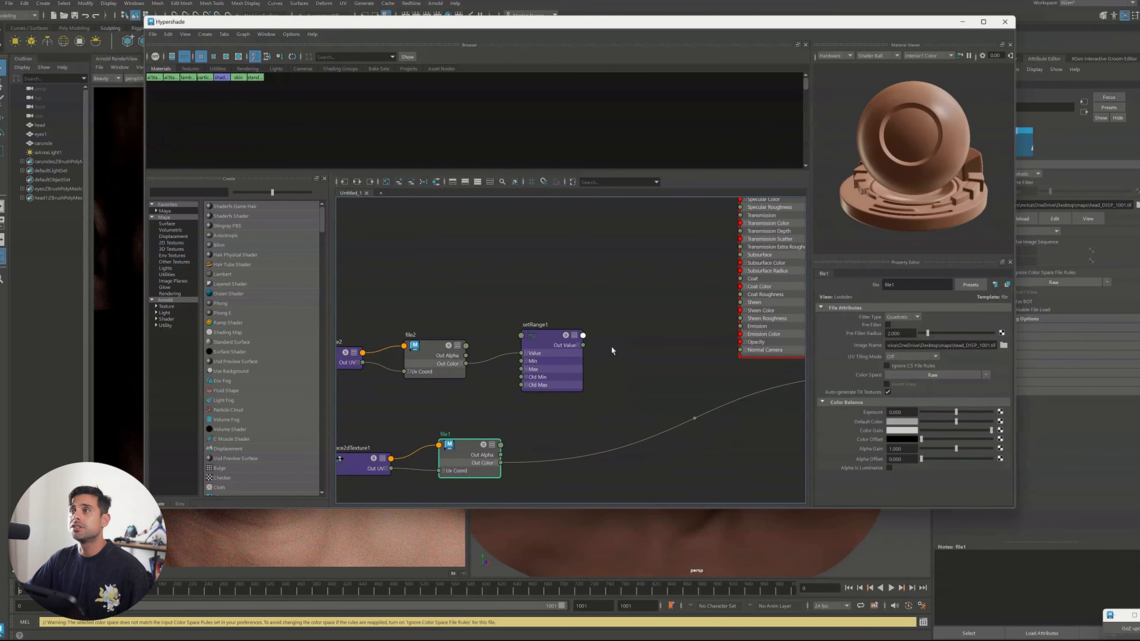
pyautogui.moveTo(549, 345); pyautogui.dragTo(518, 348)
pyautogui.press('Tab')
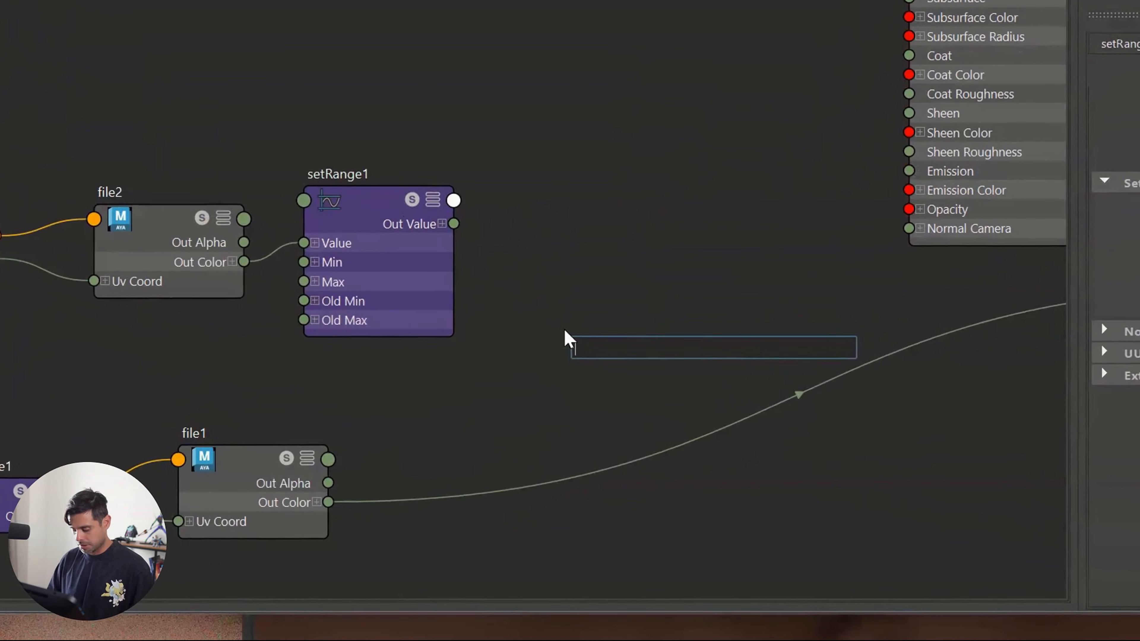
pyautogui.write('mult')
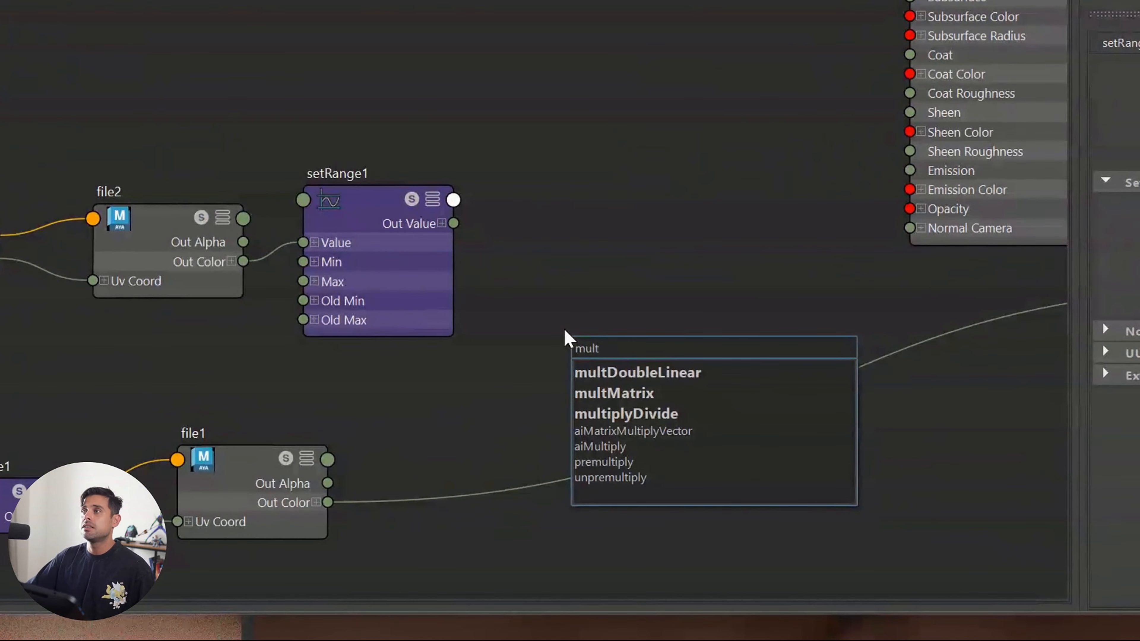
pyautogui.click(651, 411)
pyautogui.moveTo(654, 365); pyautogui.dragTo(650, 255)
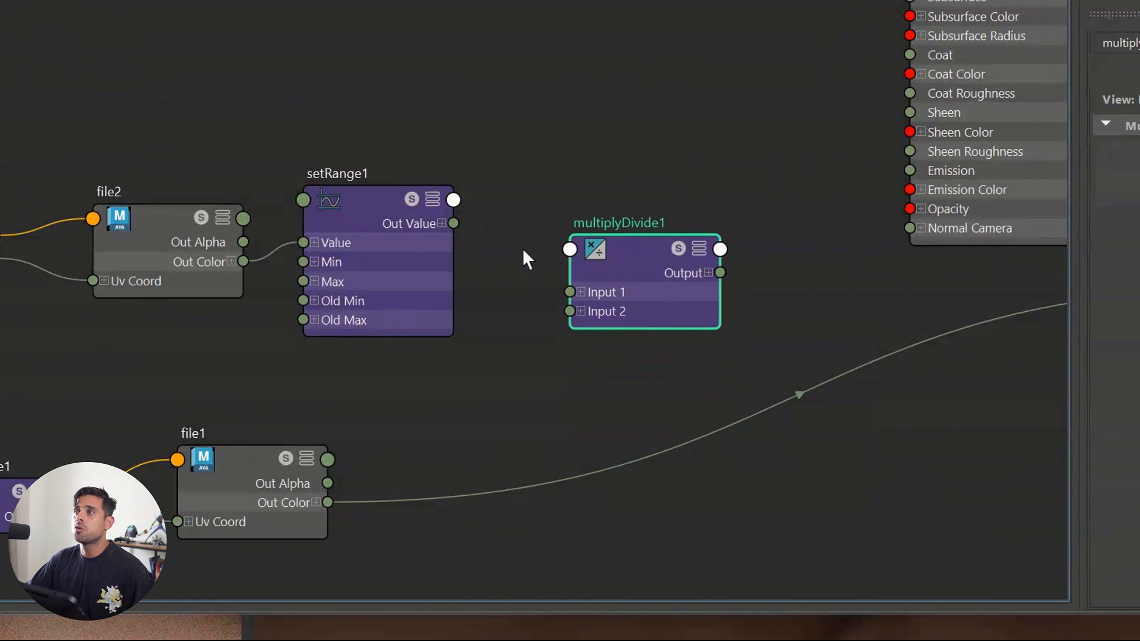
pyautogui.moveTo(453, 223); pyautogui.dragTo(575, 306)
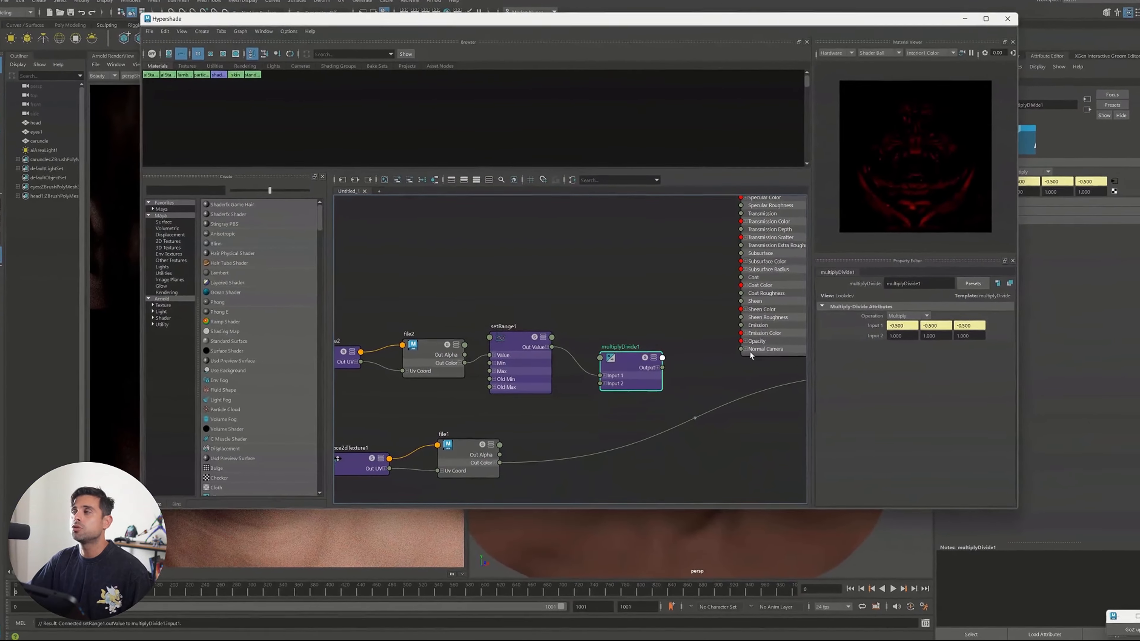
# Set the first two Input 2 components of the multiplyDivide node to 0
pyautogui.moveTo(908, 338); pyautogui.dragTo(884, 338)
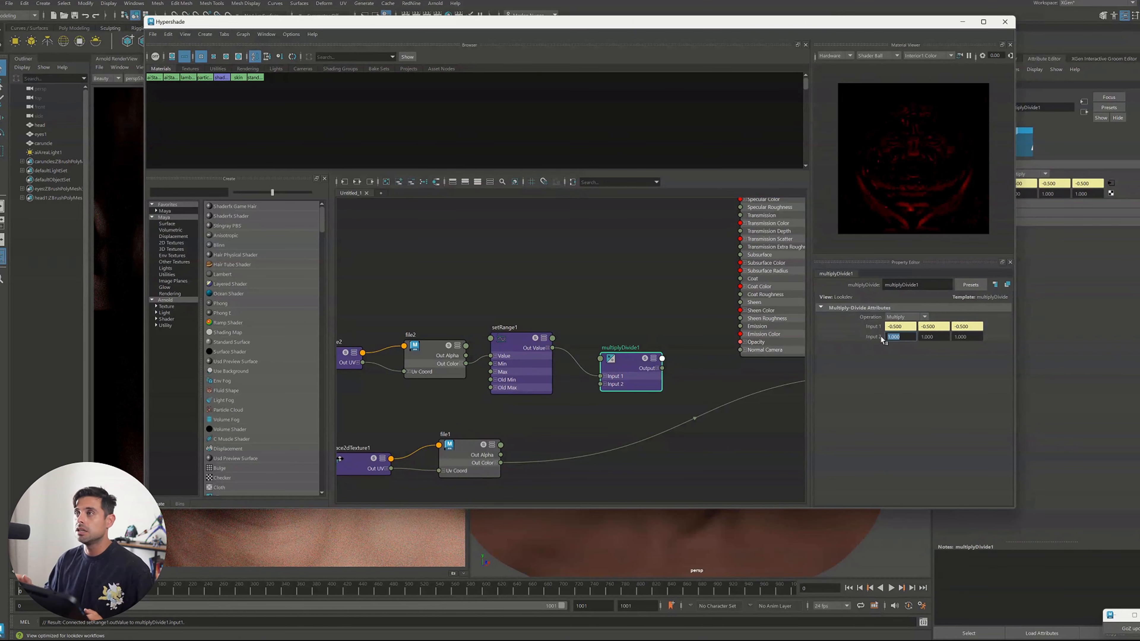
pyautogui.click(938, 337)
pyautogui.write('0')
pyautogui.press('Return')
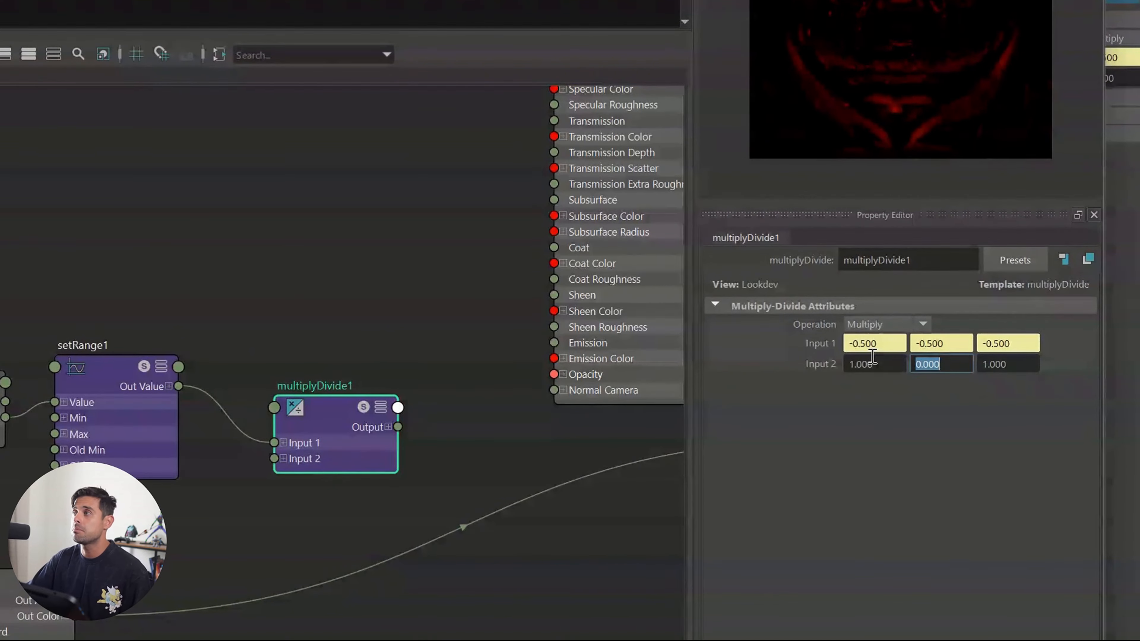
pyautogui.click(878, 361)
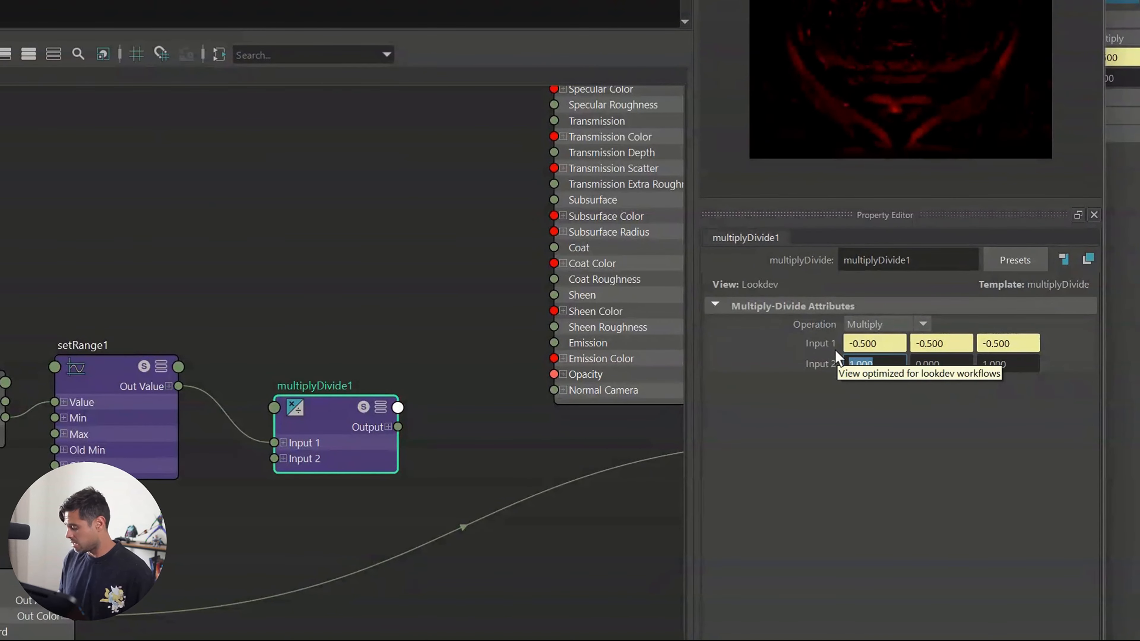
pyautogui.write('0')
pyautogui.press('Return')
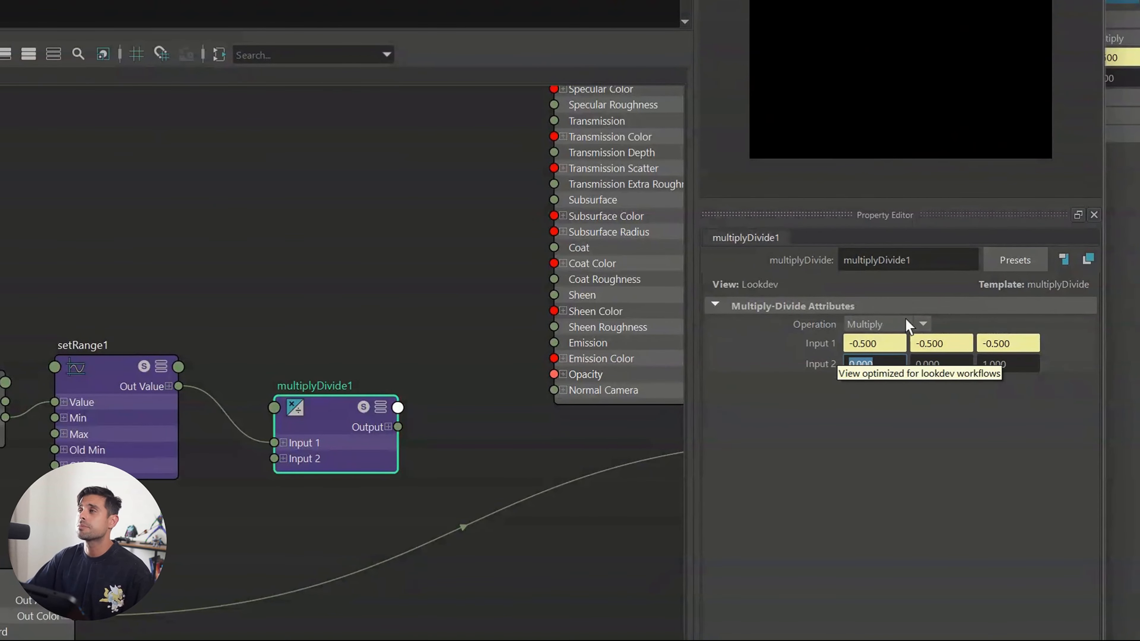
pyautogui.click(1019, 370)
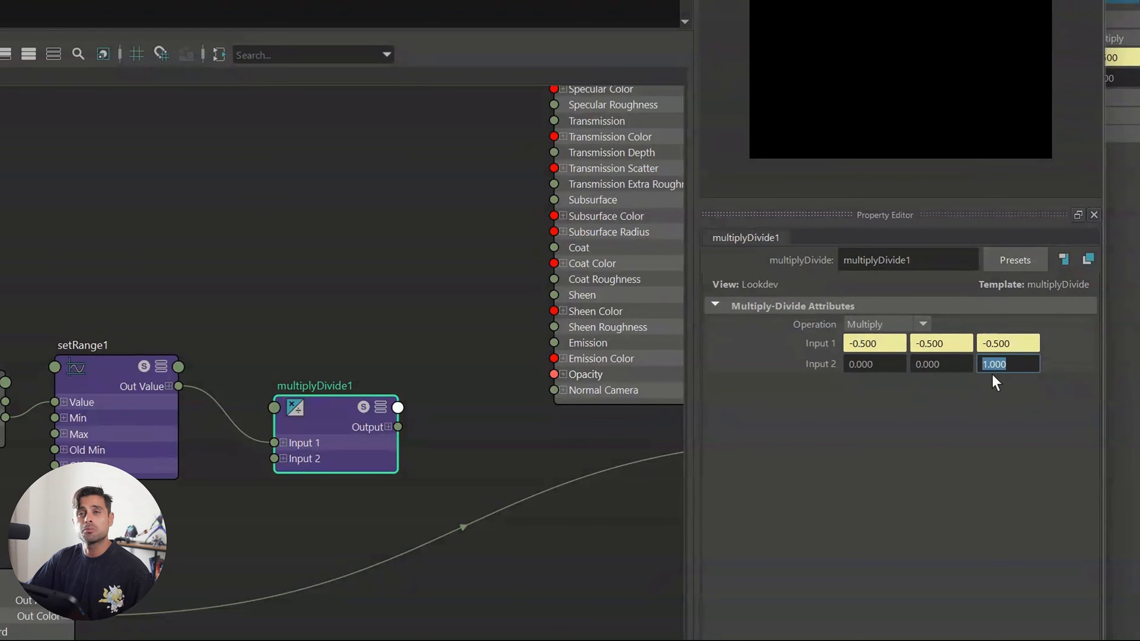
# Add a multiplyDivide node after file1 and connect file1's Out Color to its Input 1
pyautogui.keyDown('alt'); pyautogui.moveTo(252, 544); pyautogui.dragTo(179, 520, button='middle'); pyautogui.keyUp('alt')
pyautogui.moveTo(501, 448); pyautogui.dragTo(515, 467)
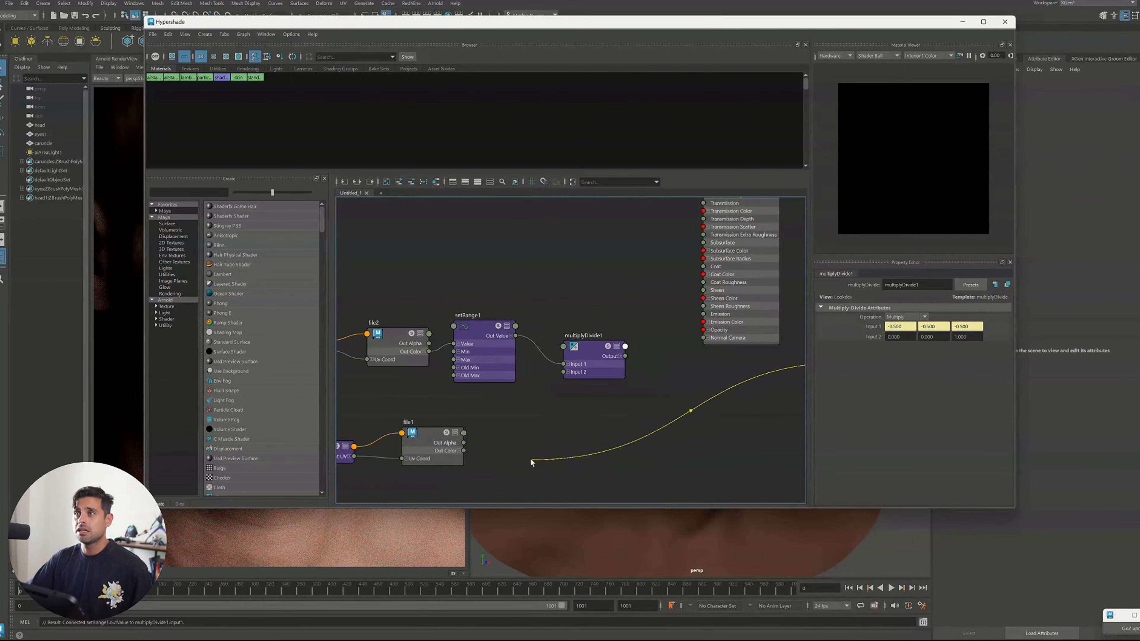
pyautogui.press('Tab')
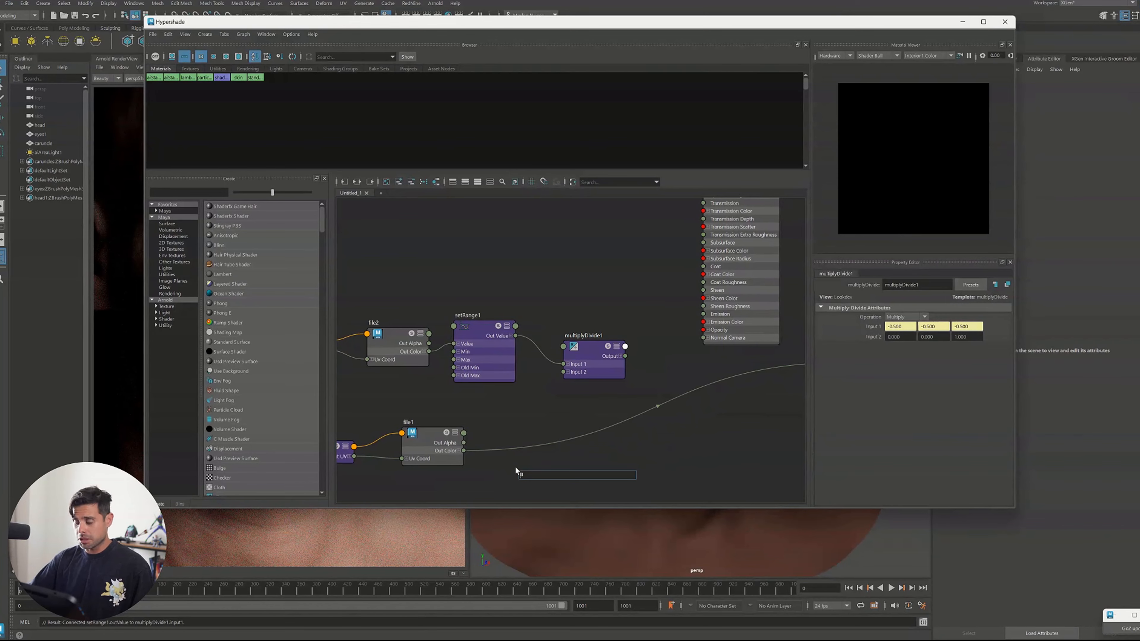
pyautogui.write('mult')
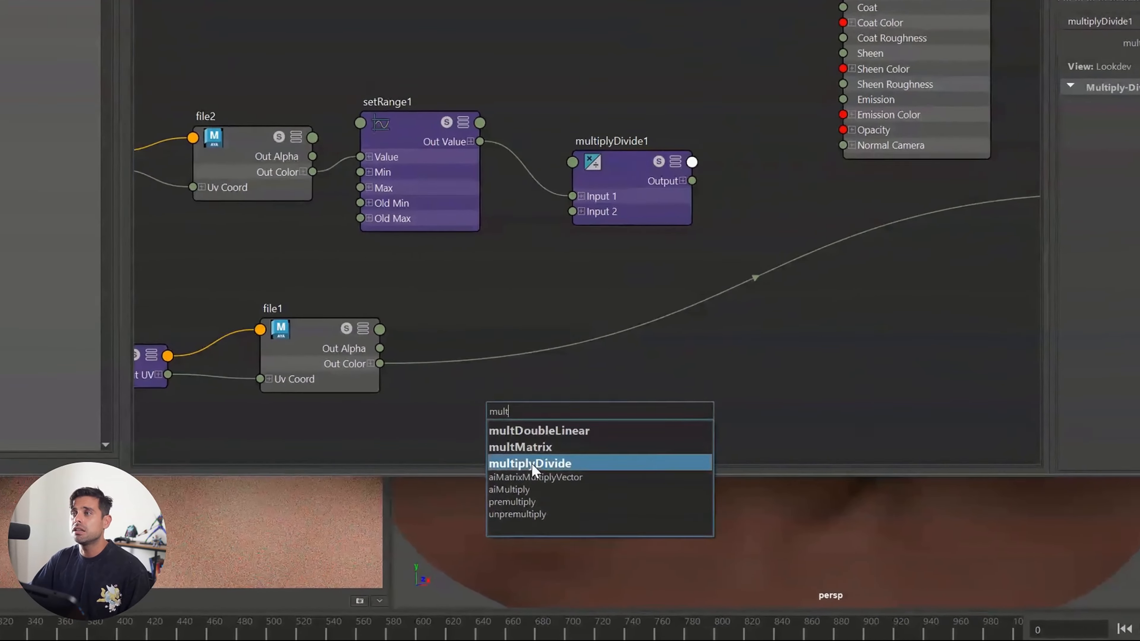
pyautogui.click(533, 464)
pyautogui.moveTo(521, 421); pyautogui.dragTo(512, 345)
pyautogui.moveTo(379, 363); pyautogui.dragTo(485, 372)
# Select the whole Male_36 displacement branch and shift it slightly back in the graph
pyautogui.scroll(-5, 603, 339)
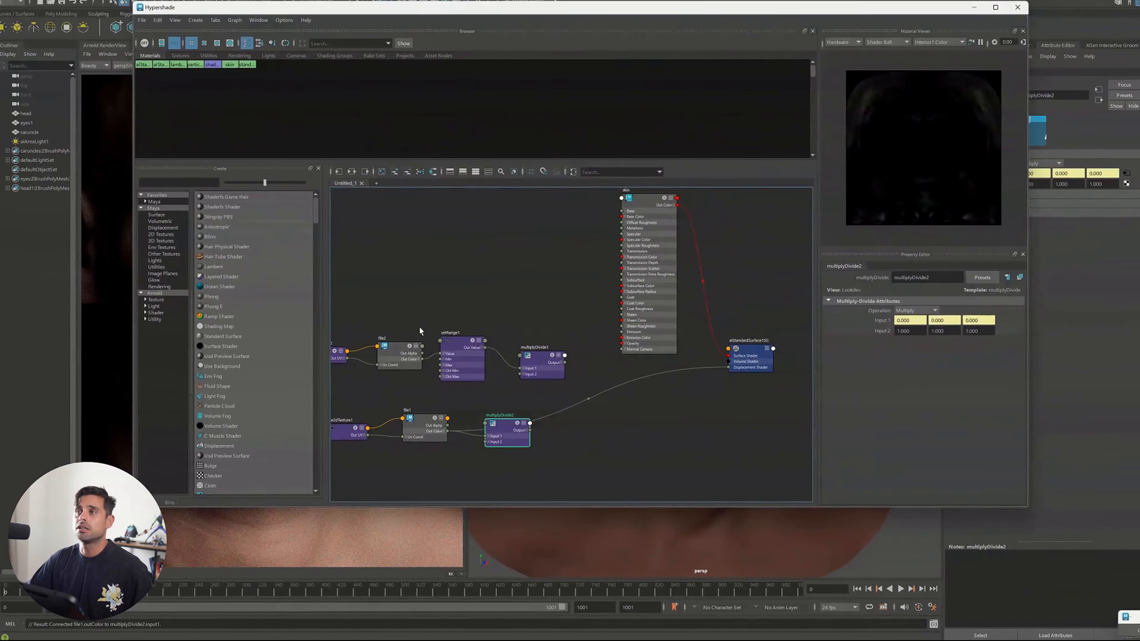
pyautogui.scroll(-3, 509, 318)
pyautogui.moveTo(548, 310); pyautogui.dragTo(375, 355)
pyautogui.moveTo(527, 346); pyautogui.dragTo(515, 345)
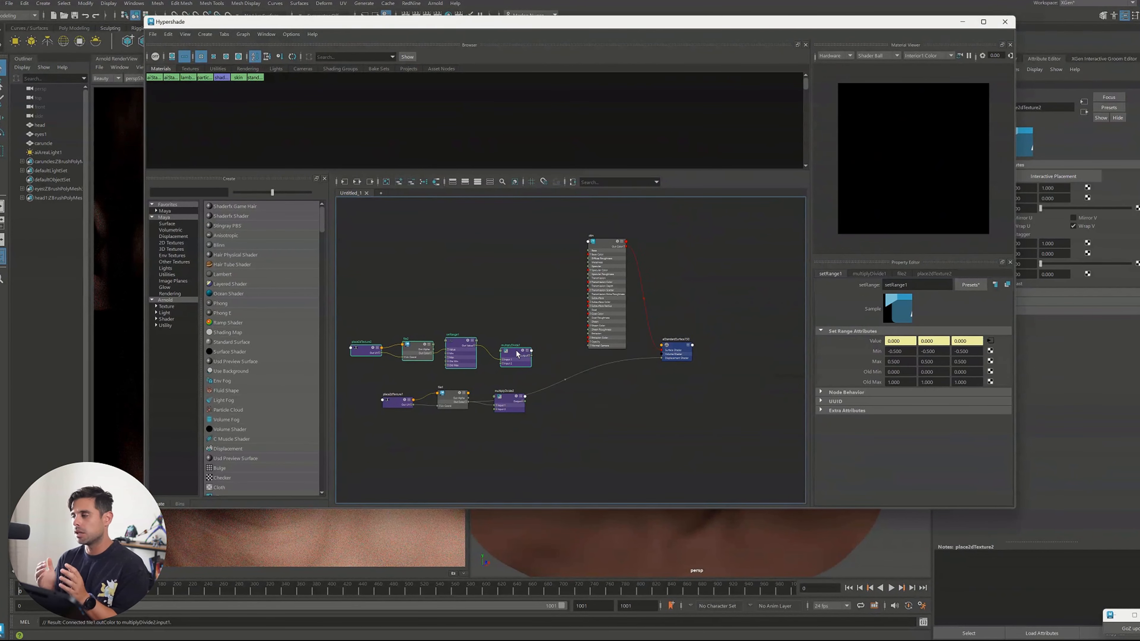
# Add an aiAdd node and connect the multiplyDivide1 output to its Input 1 and the multiplyDivide2 output to its Input 2
pyautogui.scroll(4, 539, 386)
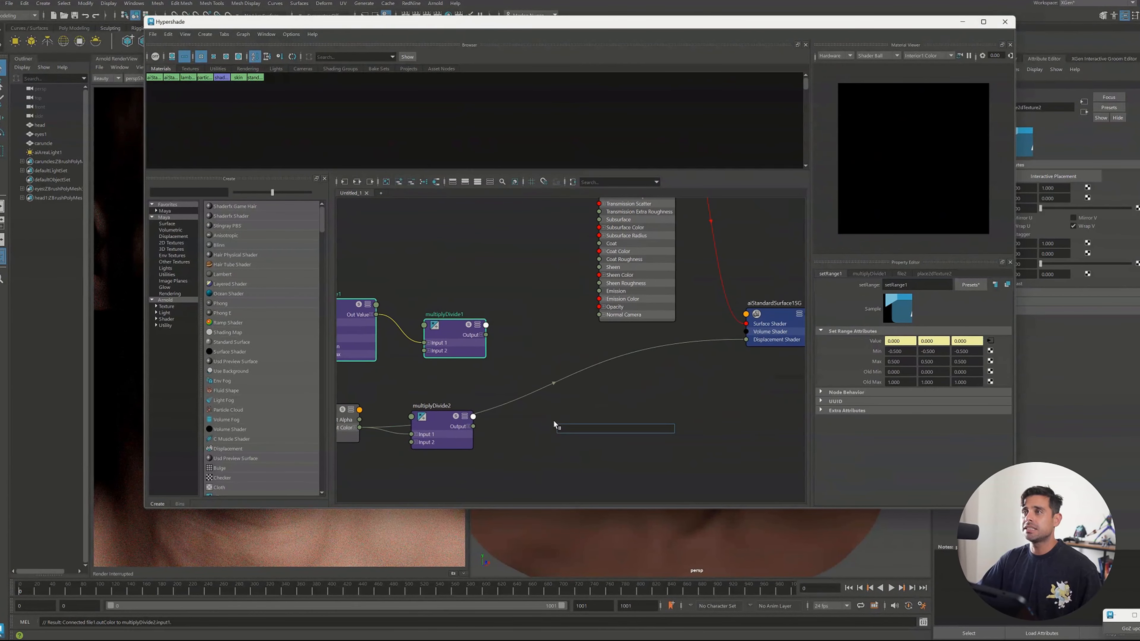
pyautogui.press('Tab')
pyautogui.write('ai')
pyautogui.click(566, 456)
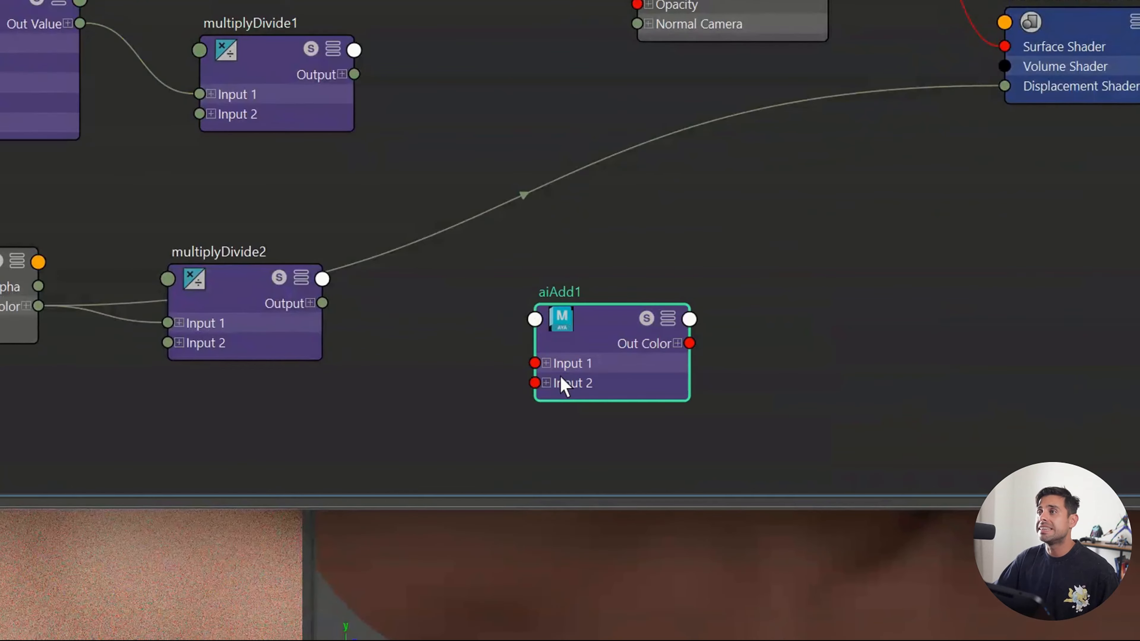
pyautogui.moveTo(597, 348); pyautogui.dragTo(533, 213)
pyautogui.moveTo(356, 77); pyautogui.dragTo(479, 238)
pyautogui.moveTo(322, 303); pyautogui.dragTo(471, 248)
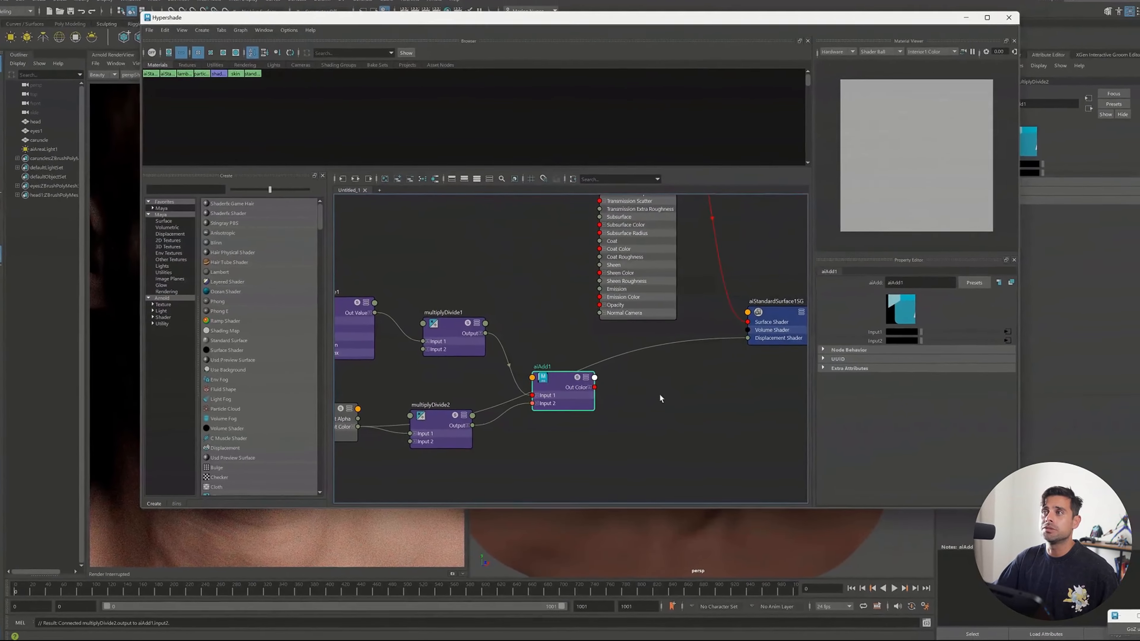
# Add a luminance node fed by aiAdd1's Out Color and connect its Out Value to the shading group's Displacement Shader
pyautogui.keyDown('alt'); pyautogui.moveTo(718, 382); pyautogui.dragTo(622, 393, button='middle'); pyautogui.keyUp('alt')
pyautogui.click(541, 400)
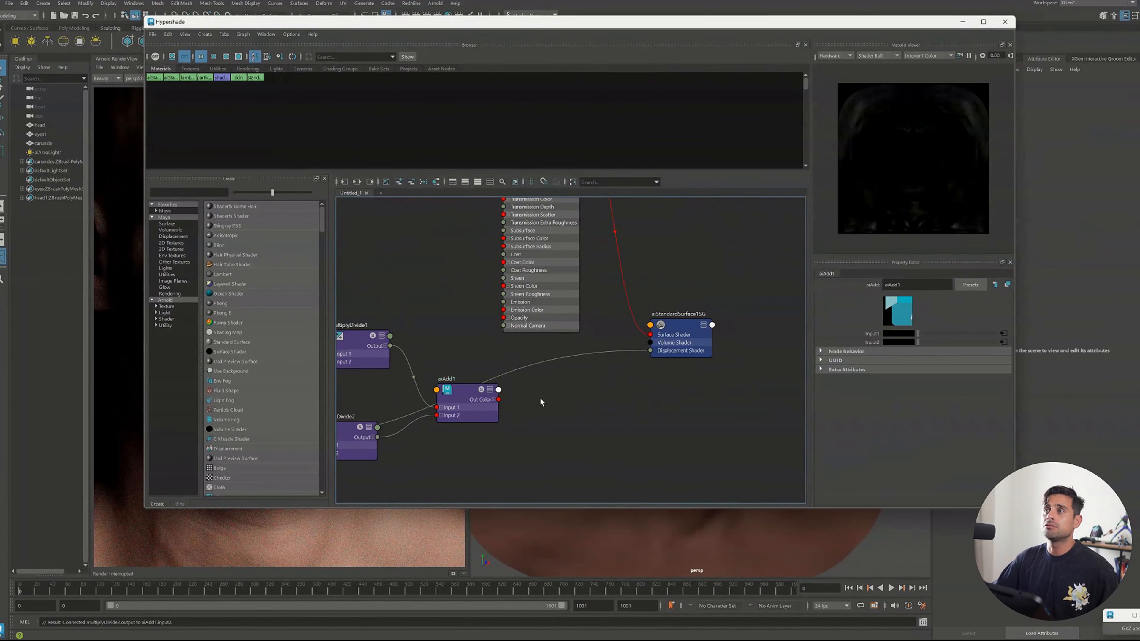
pyautogui.press('Tab')
pyautogui.write('lum')
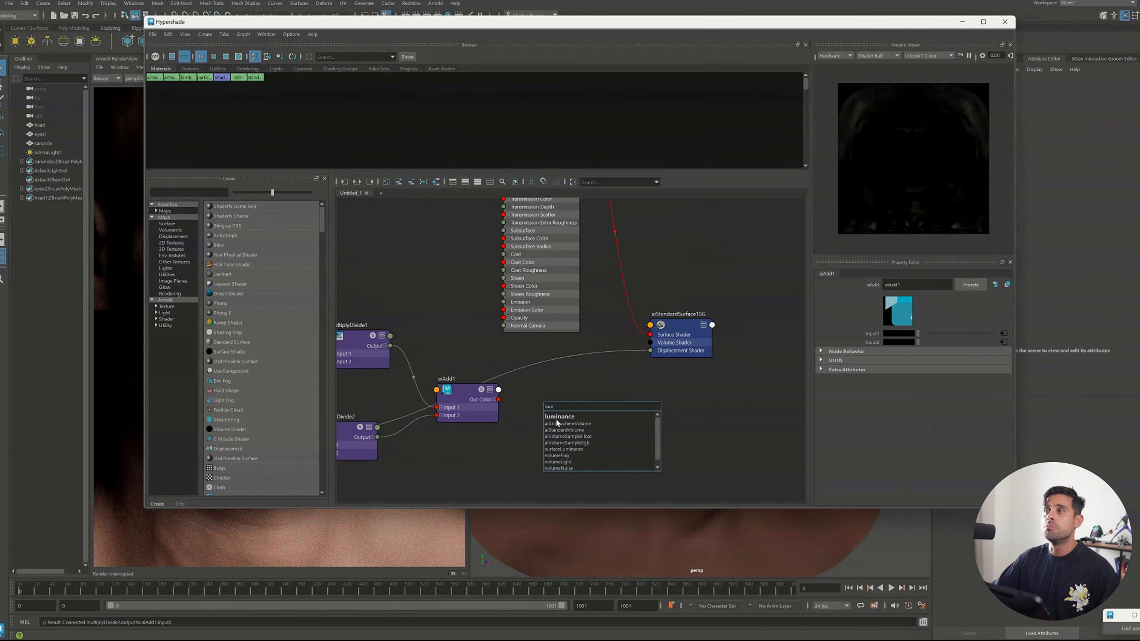
pyautogui.press('Return')
pyautogui.moveTo(533, 423); pyautogui.dragTo(649, 350)
pyautogui.moveTo(576, 410); pyautogui.dragTo(578, 395)
pyautogui.keyDown('alt'); pyautogui.moveTo(485, 330); pyautogui.dragTo(662, 352, button='middle'); pyautogui.keyUp('alt')
pyautogui.scroll(-2, 614, 355)
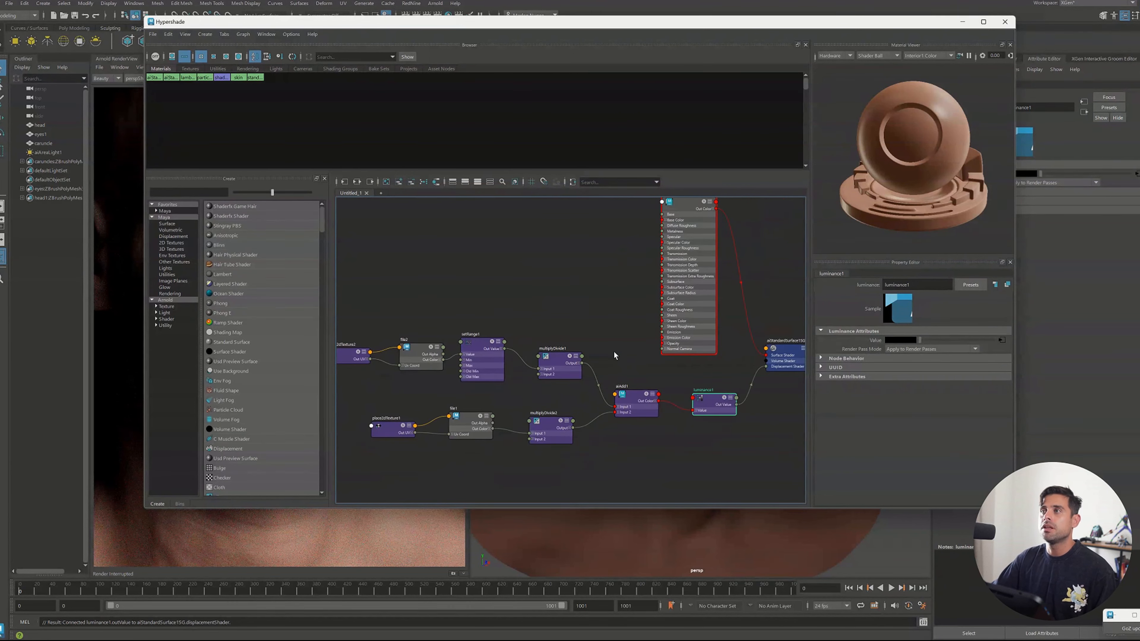
# Set the third Input 2 component of multiplyDivide1 to 0 and render the face close-up in the Arnold RenderView
pyautogui.click(565, 368)
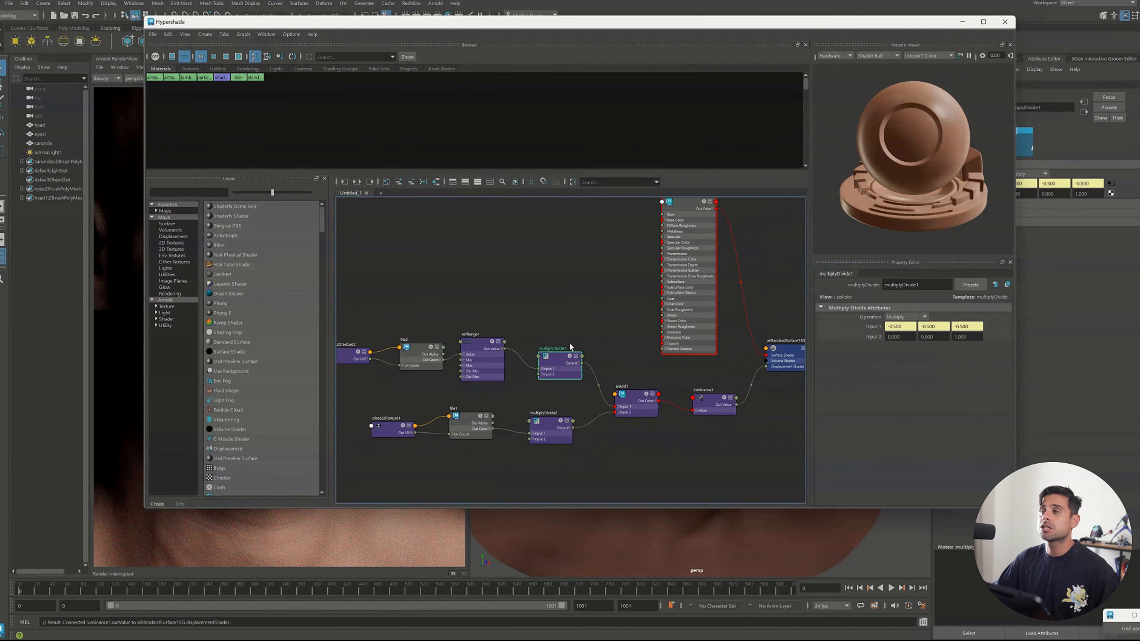
pyautogui.scroll(2, 457, 325)
pyautogui.keyDown('alt'); pyautogui.moveTo(490, 315); pyautogui.dragTo(491, 297, button='middle'); pyautogui.keyUp('alt')
pyautogui.keyDown('alt'); pyautogui.moveTo(579, 300); pyautogui.dragTo(459, 289, button='middle'); pyautogui.keyUp('alt')
pyautogui.scroll(4, 459, 289)
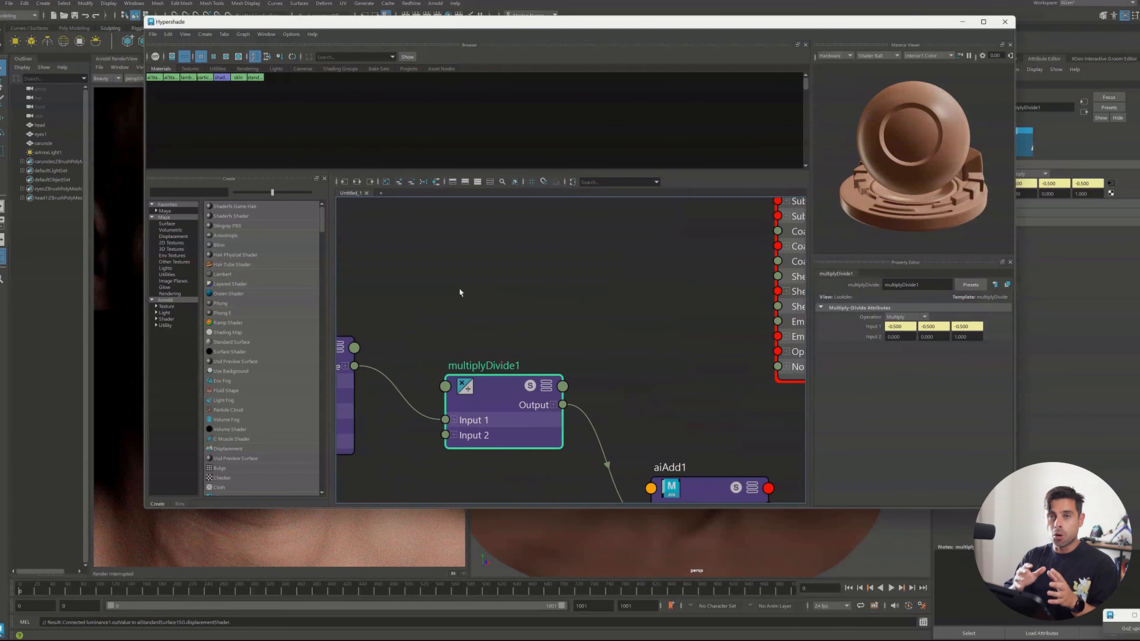
pyautogui.scroll(-4, 513, 295)
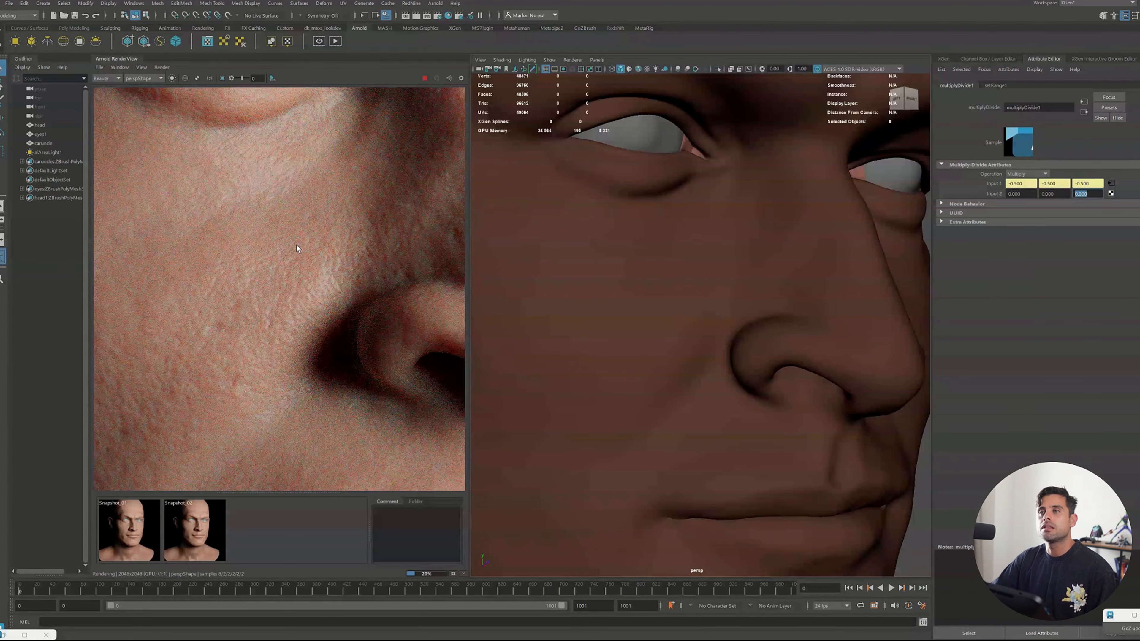
# Frame the cheek and eye in the render, stop rendering and store a snapshot
pyautogui.moveTo(296, 245); pyautogui.dragTo(322, 289, button='middle')
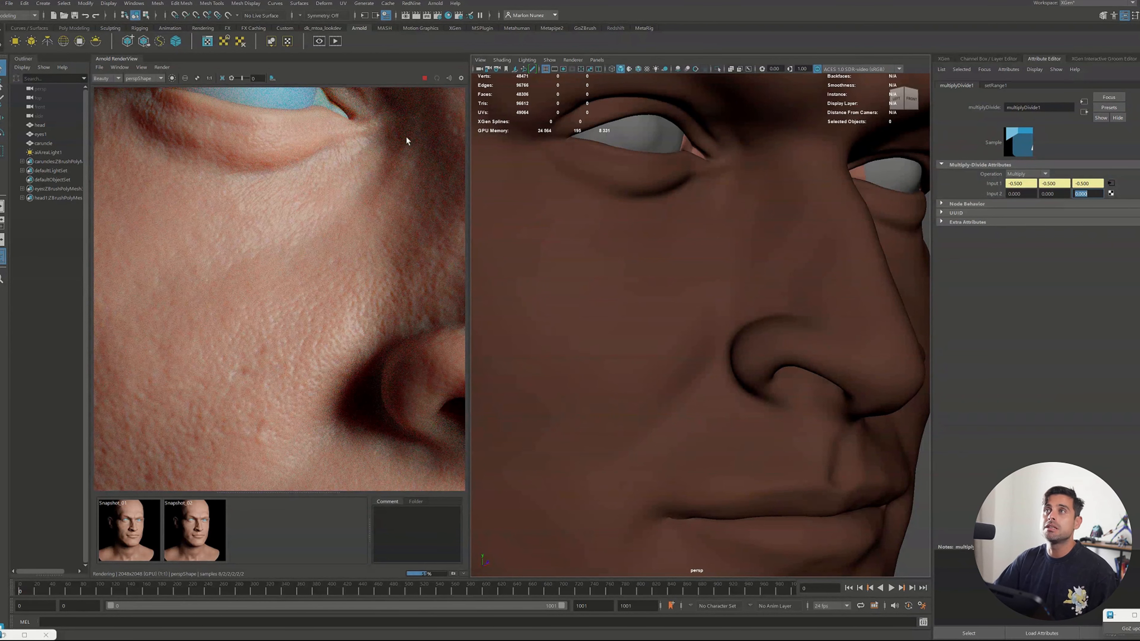
pyautogui.click(422, 79)
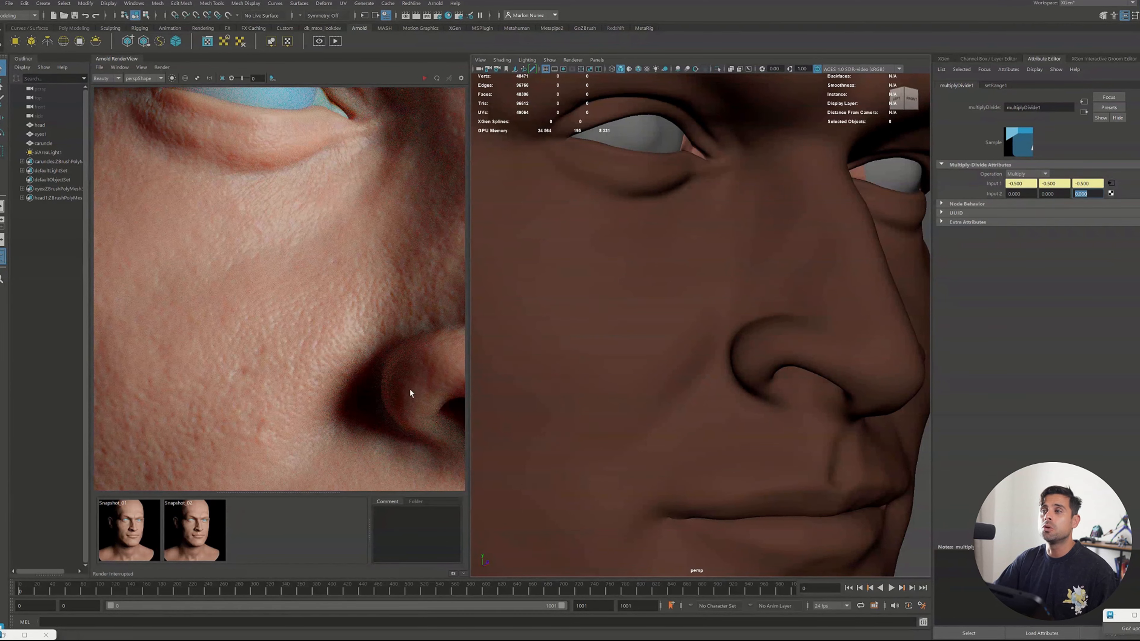
pyautogui.click(451, 573)
# Draw a render region over the cheek and set the third Input 2 component of multiplyDivide1 to 1
pyautogui.moveTo(99, 122); pyautogui.dragTo(446, 471)
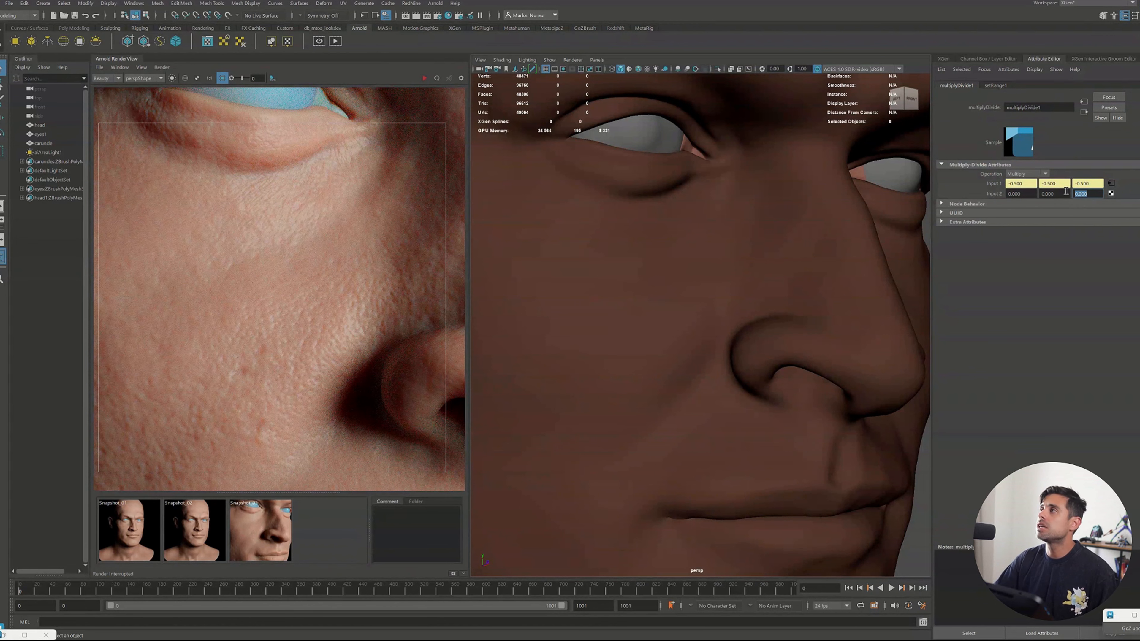
pyautogui.write('1')
pyautogui.press('Return')
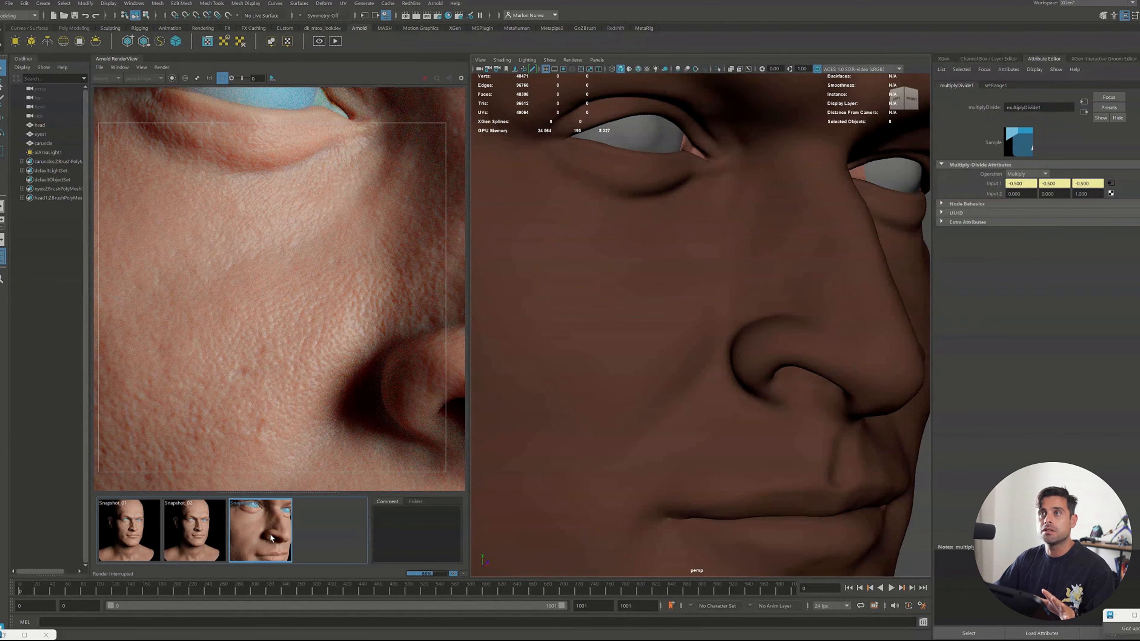
# Compare the skin detail in the updated cheek render with the latest stored snapshot
pyautogui.scroll(2, 376, 365)
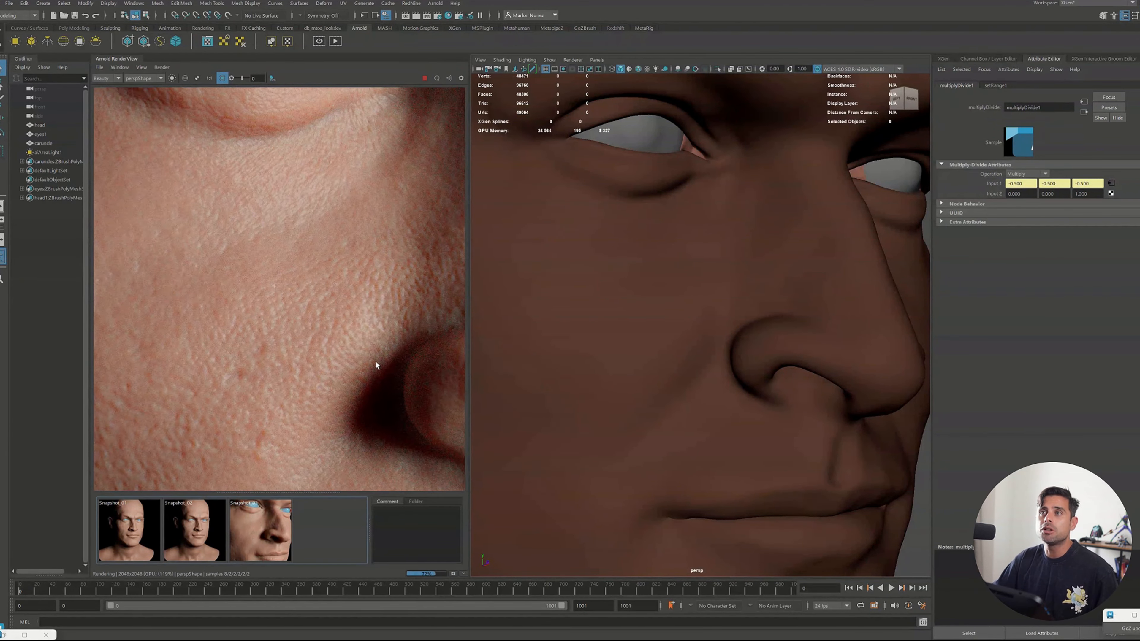
pyautogui.click(267, 539)
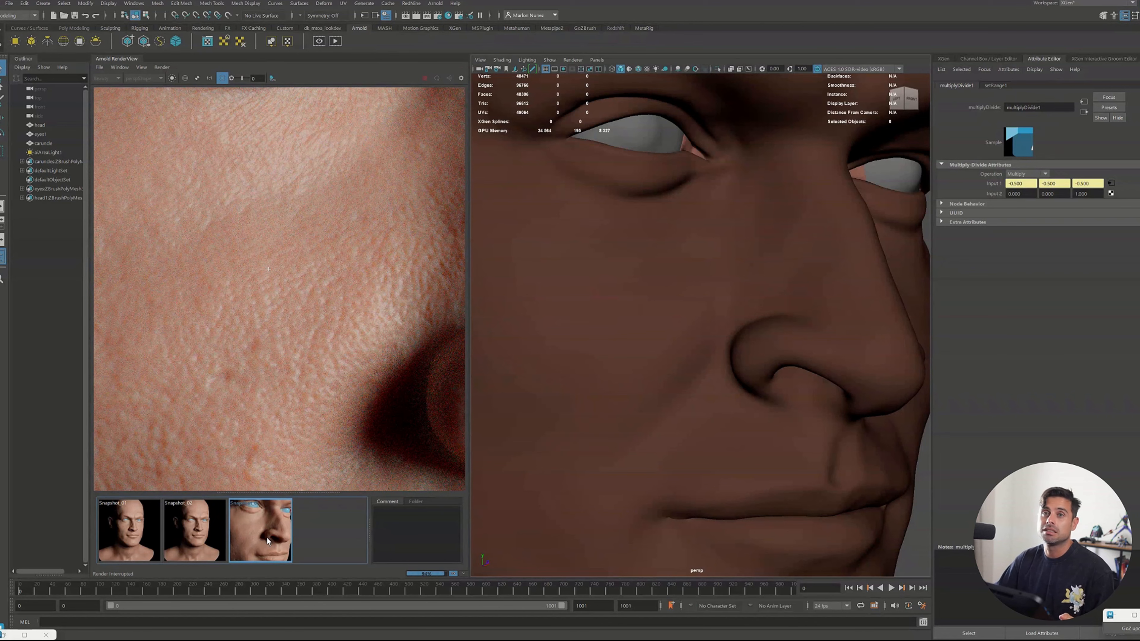
pyautogui.click(267, 538)
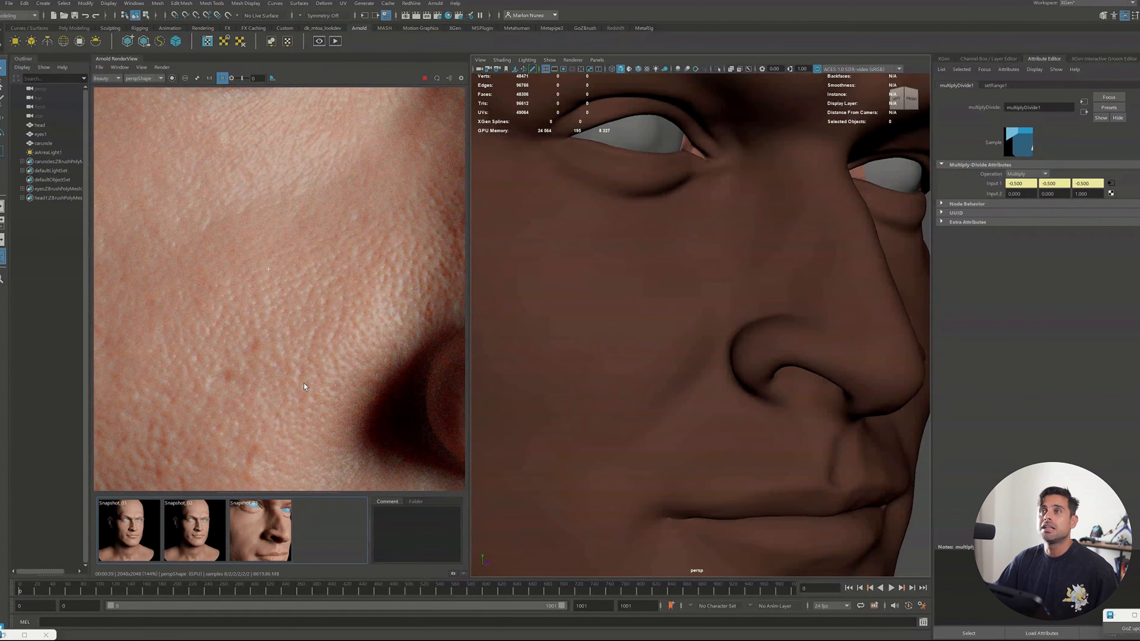
pyautogui.scroll(-3, 251, 336)
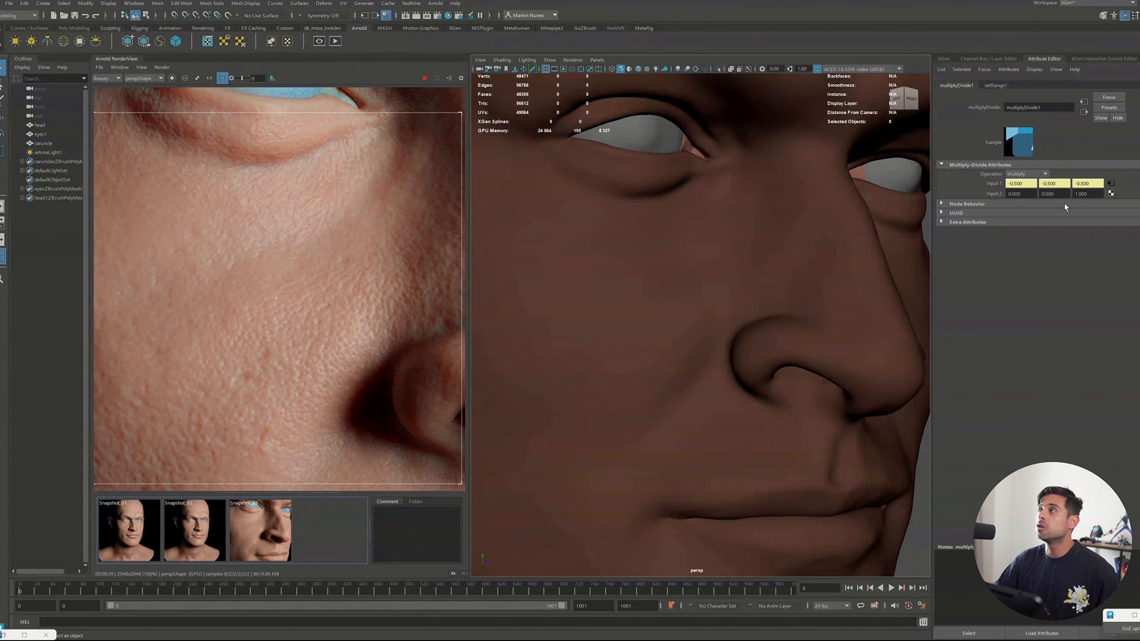
pyautogui.scroll(-3, 349, 319)
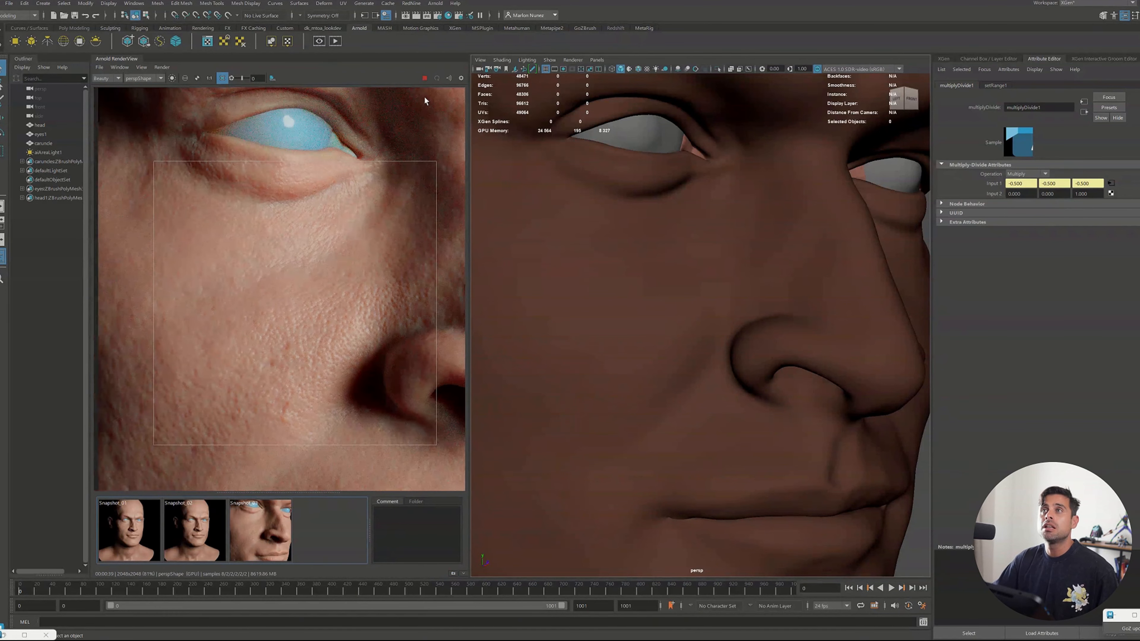
# Stop the render, turn off the render region and store another snapshot
pyautogui.click(425, 78)
pyautogui.click(222, 77)
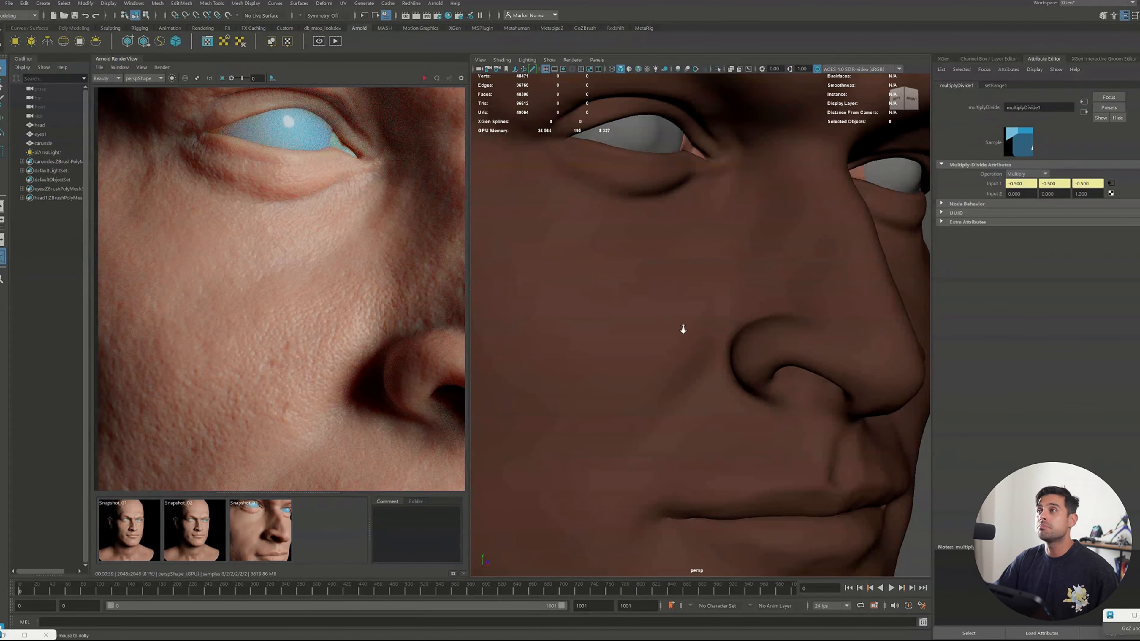
pyautogui.click(452, 574)
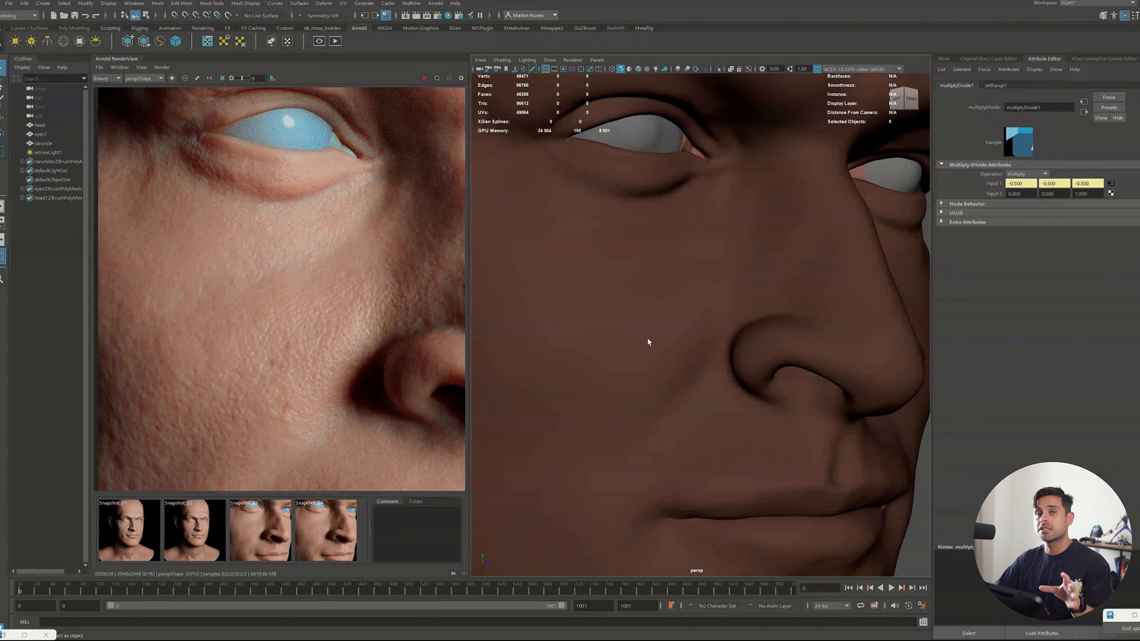
# Map the head's skin material Specular Roughness with a file texture loading meata_body_ROUGH_1001.tif from the maps folder
pyautogui.click(795, 274)
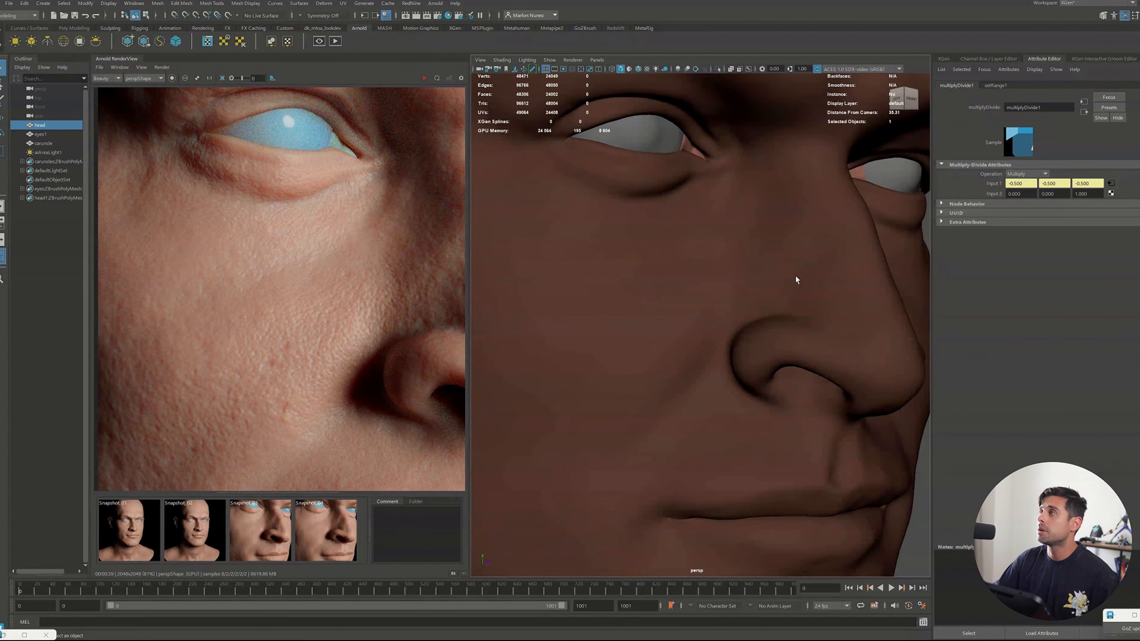
pyautogui.click(940, 70)
pyautogui.click(945, 81)
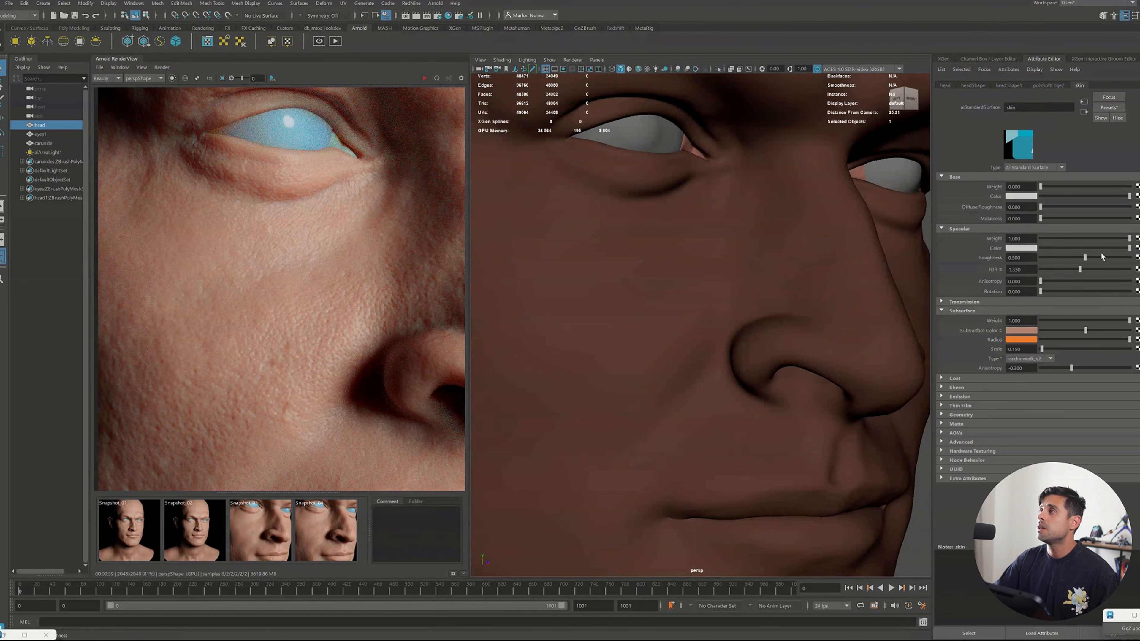
pyautogui.click(1135, 257)
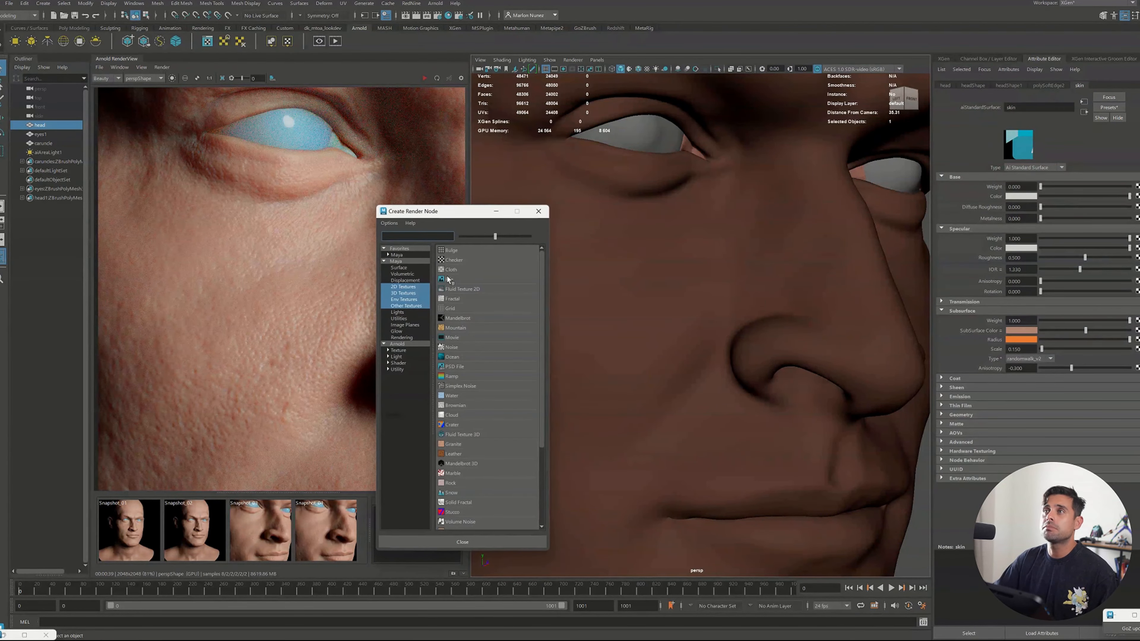
pyautogui.click(449, 280)
pyautogui.click(1136, 205)
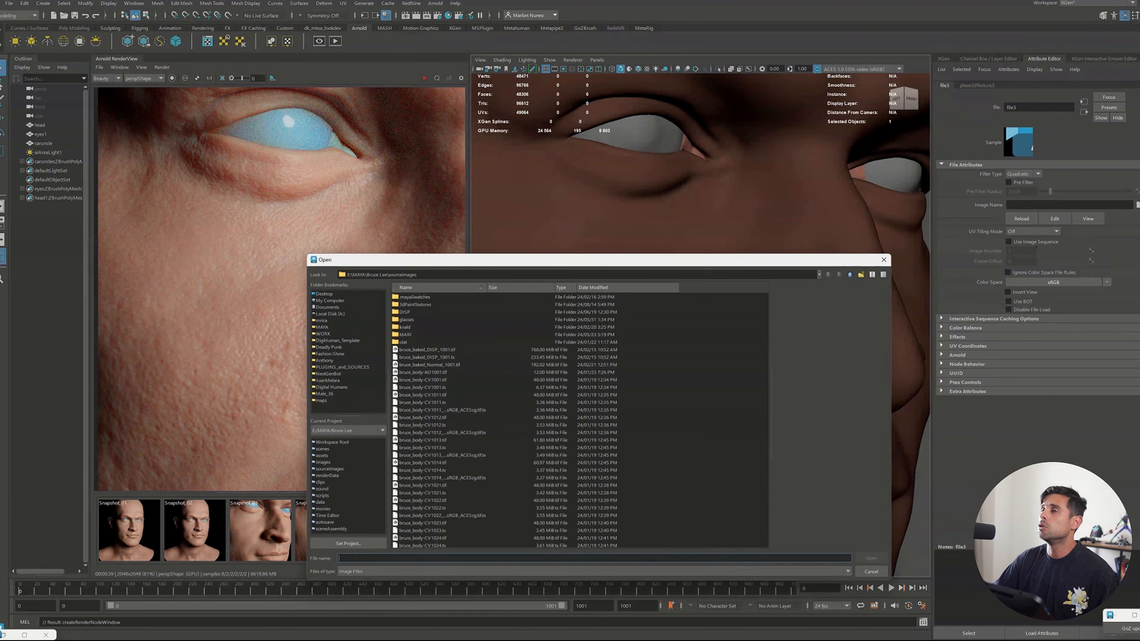
pyautogui.click(432, 346)
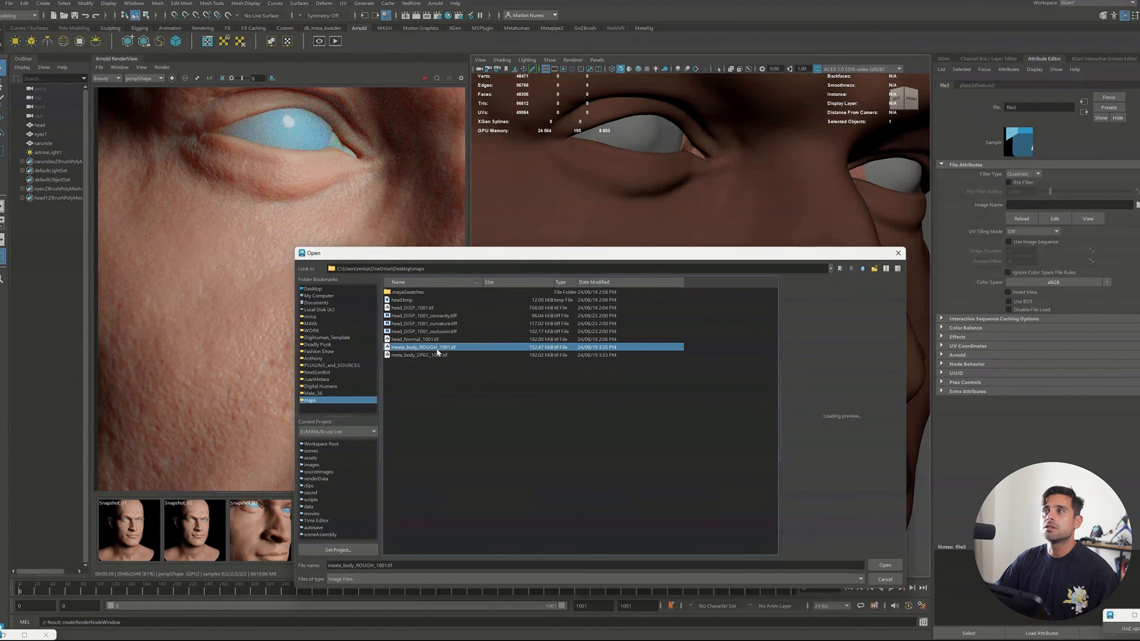
pyautogui.click(884, 565)
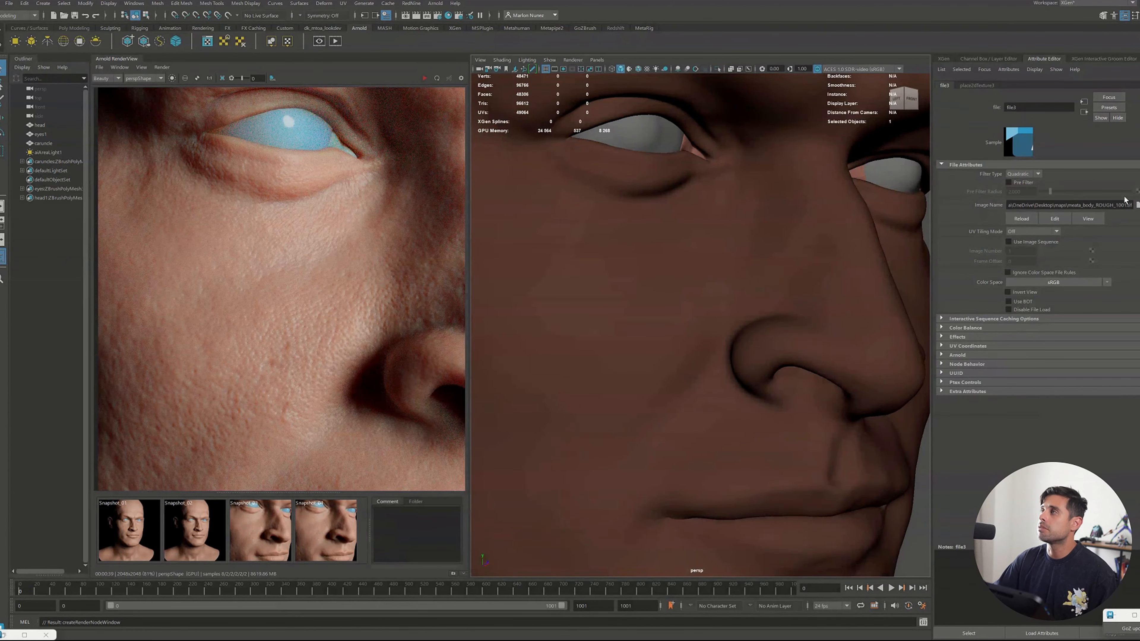
# Set the roughness texture's color space to Raw and expand its Color Balance settings
pyautogui.click(1093, 283)
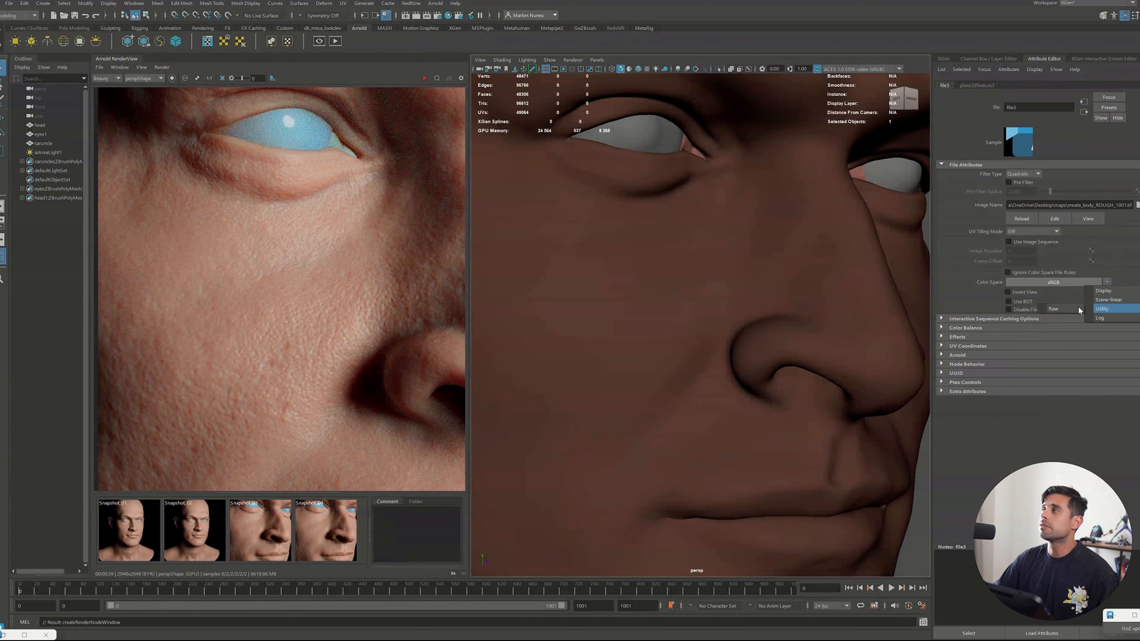
pyautogui.click(1065, 305)
pyautogui.click(967, 328)
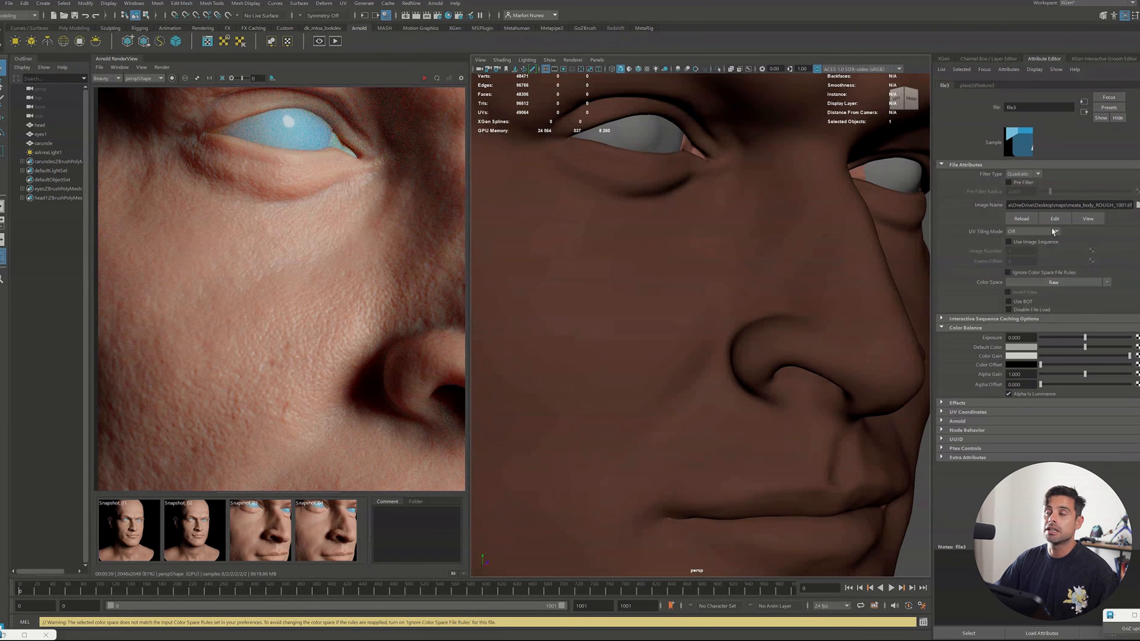
# Map the skin material's Specular Color with a file texture loading meta_body_SPEC_1001.tif from the maps folder
pyautogui.click(1084, 112)
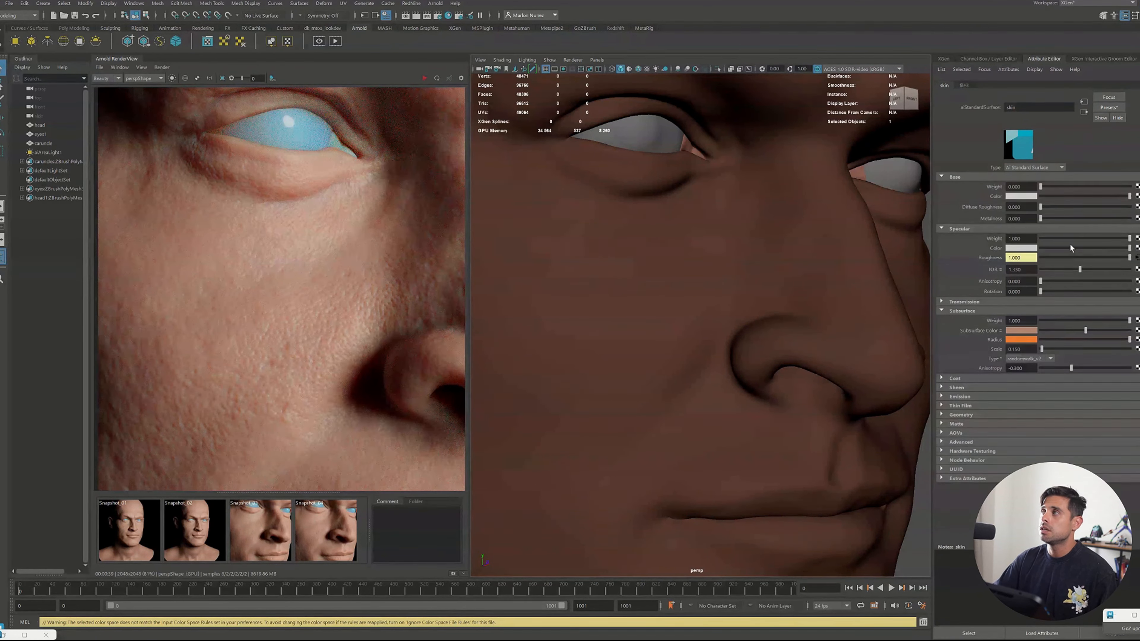
pyautogui.click(1137, 239)
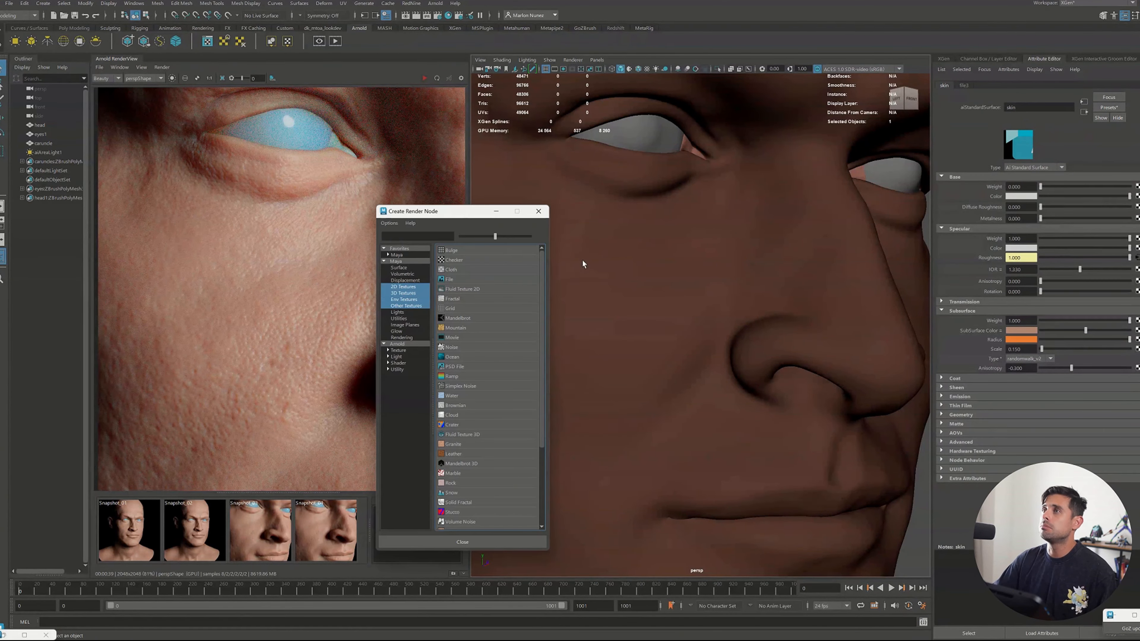
pyautogui.click(465, 277)
pyautogui.click(1137, 205)
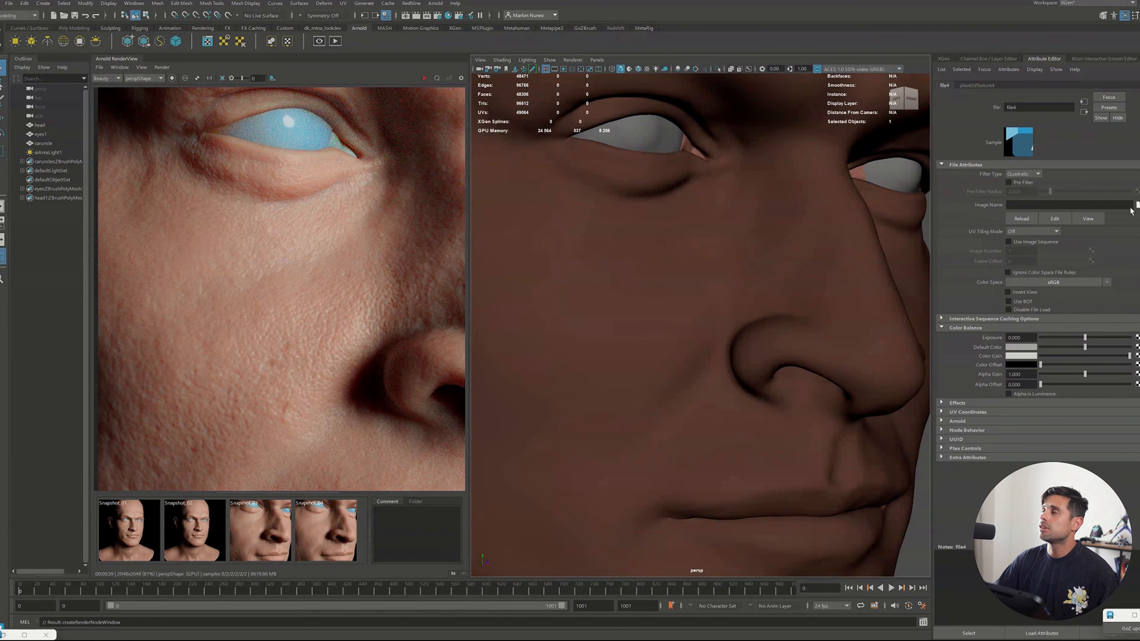
pyautogui.click(323, 289)
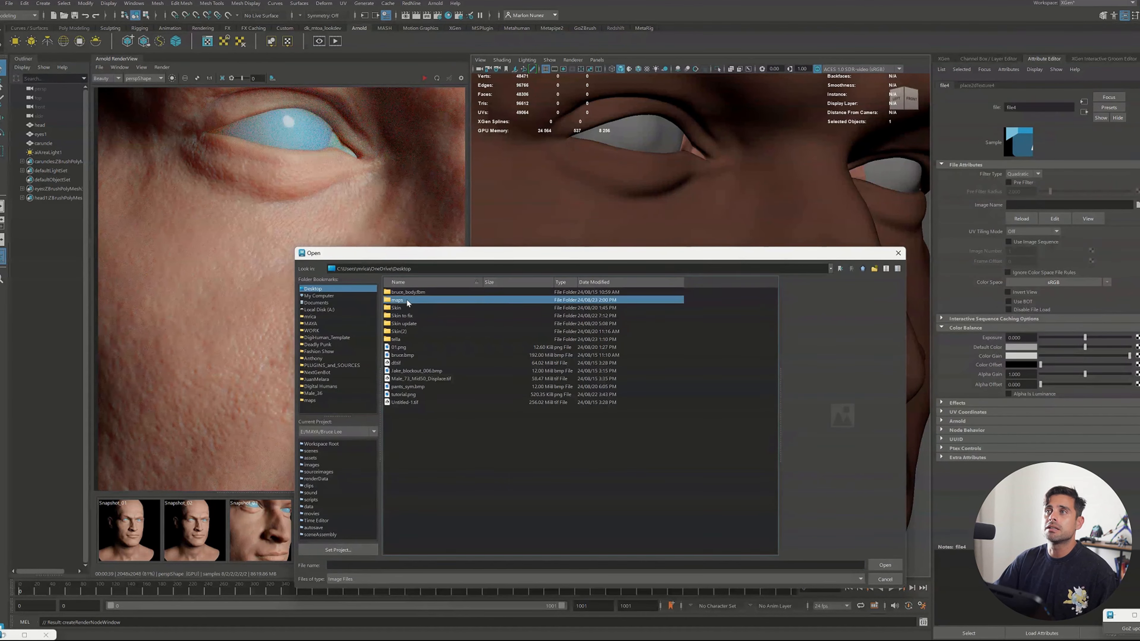
pyautogui.doubleClick(406, 298)
pyautogui.click(427, 355)
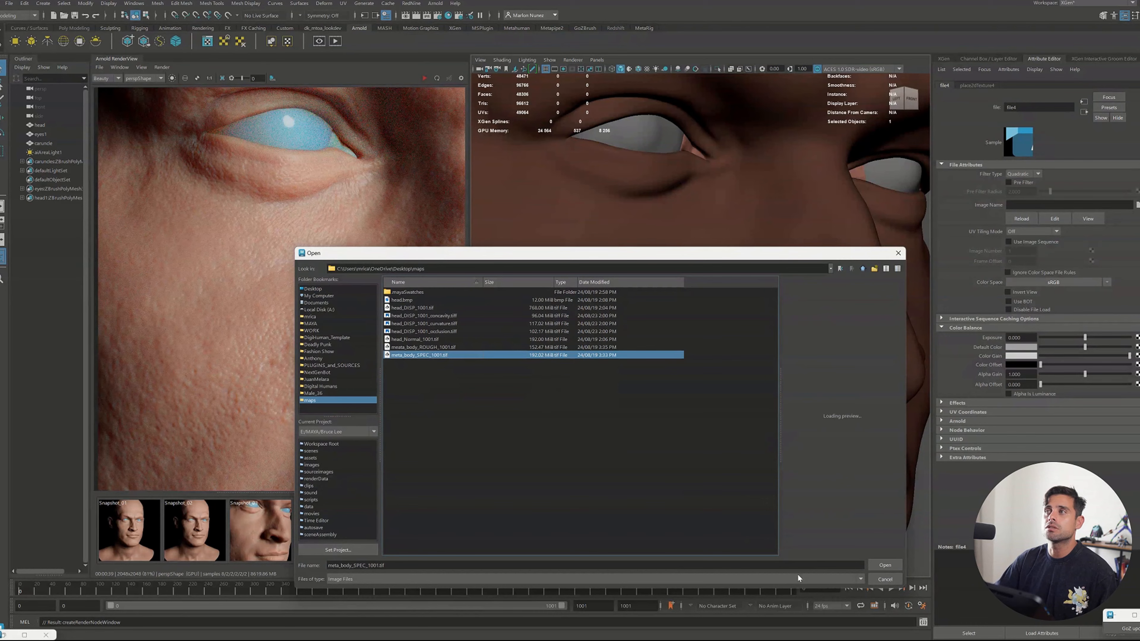
pyautogui.click(890, 564)
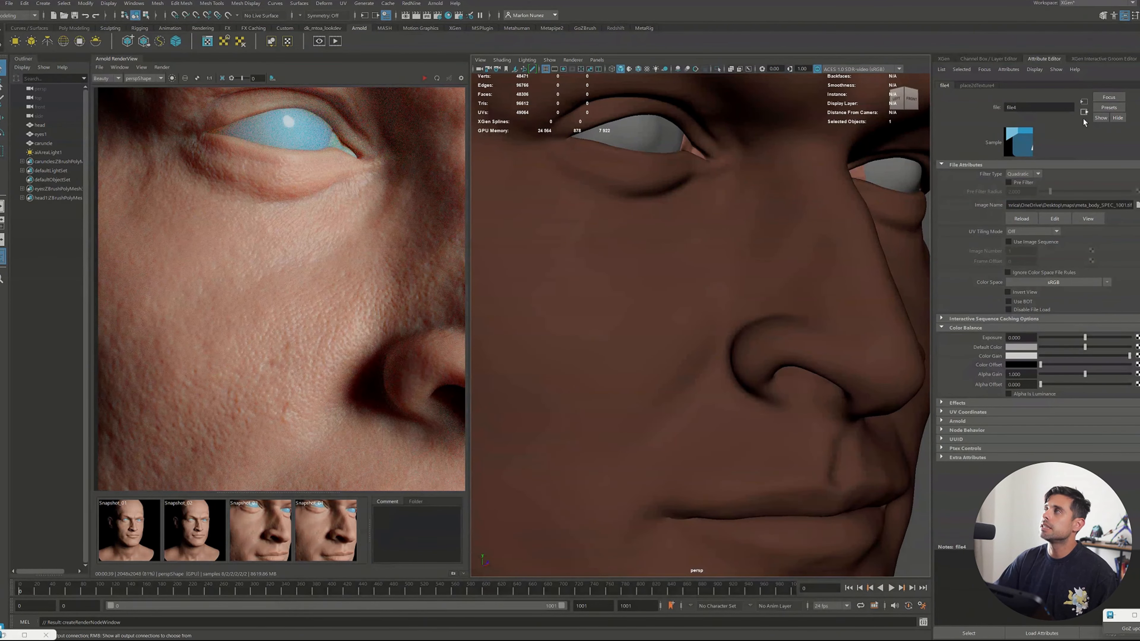
# Apply the Skin preset to the specular IOR of the skin material
pyautogui.click(1001, 277)
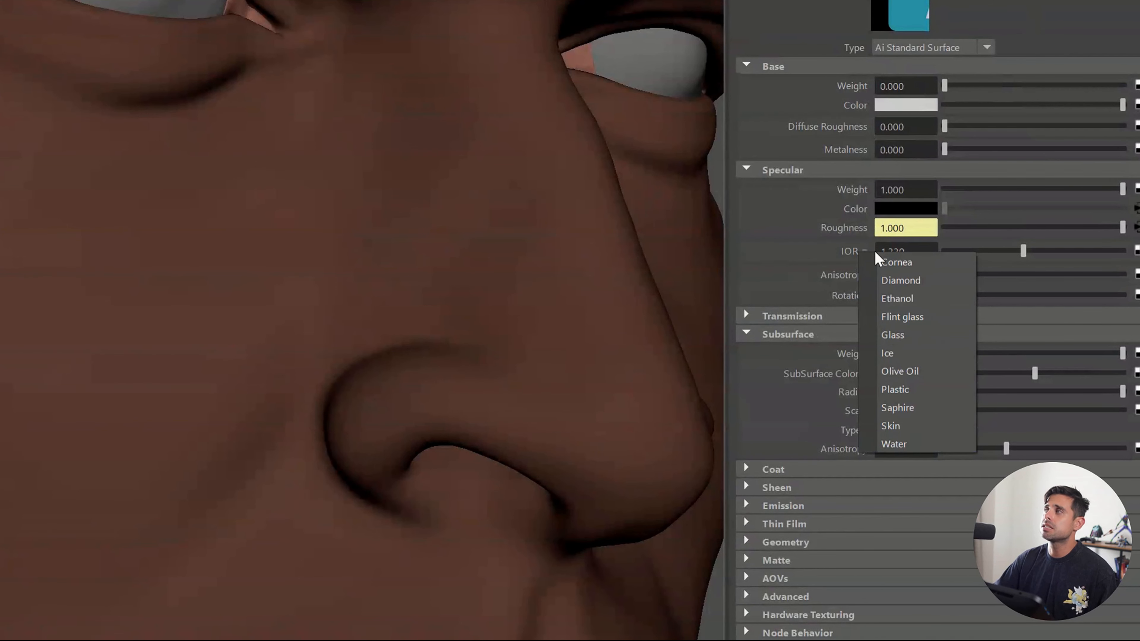
pyautogui.click(853, 251)
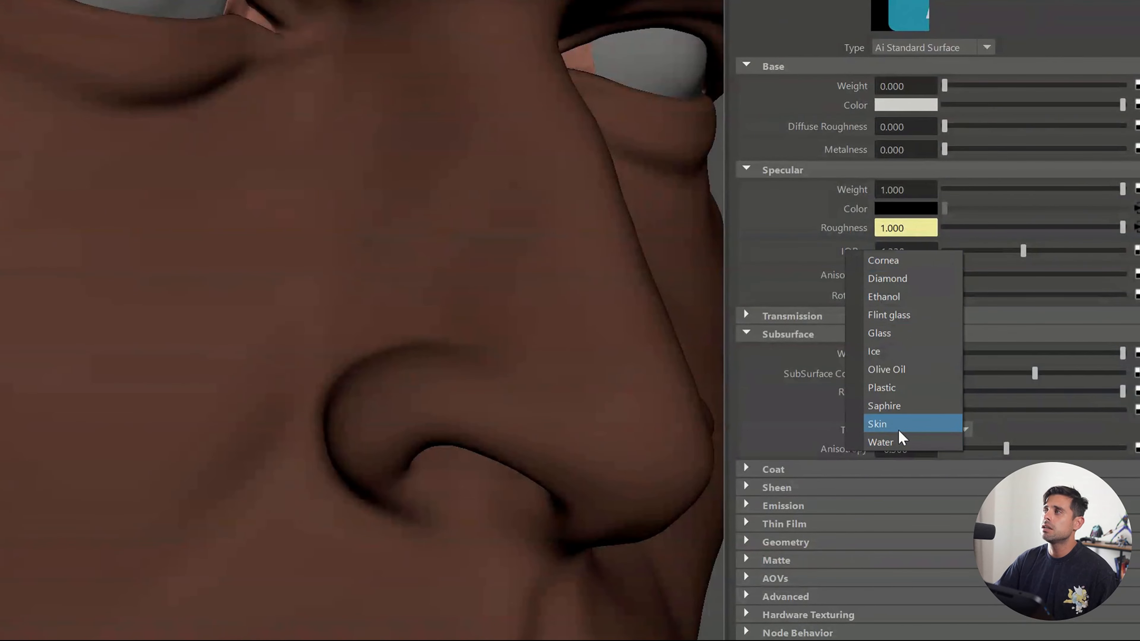
pyautogui.click(880, 424)
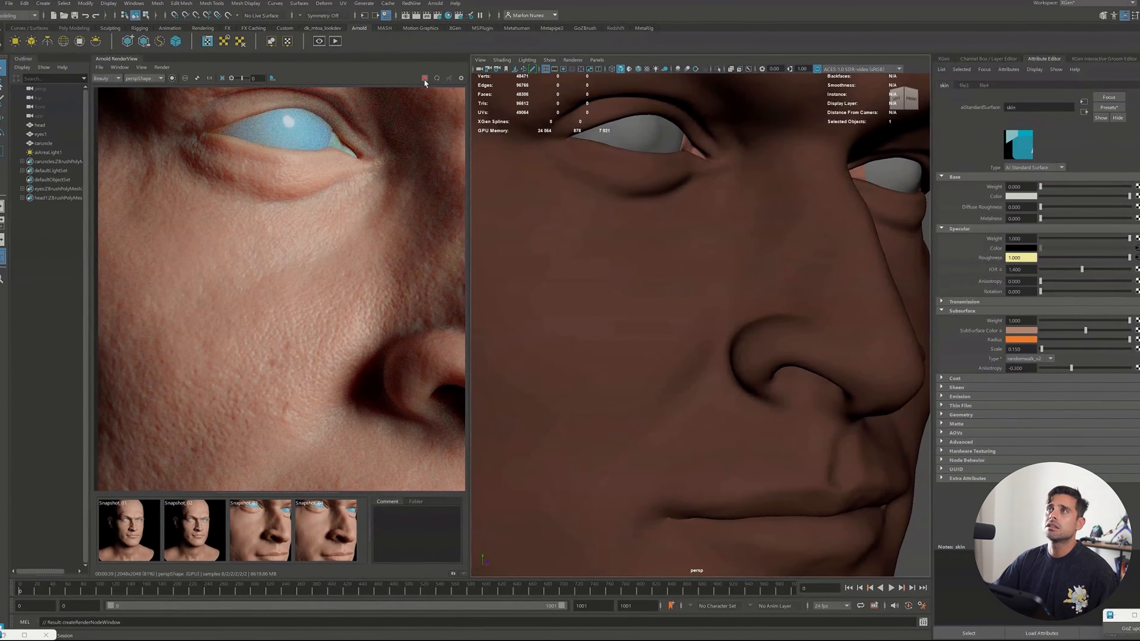
# Render the cheek view with the new specular settings, store a snapshot and stop the render
pyautogui.click(424, 80)
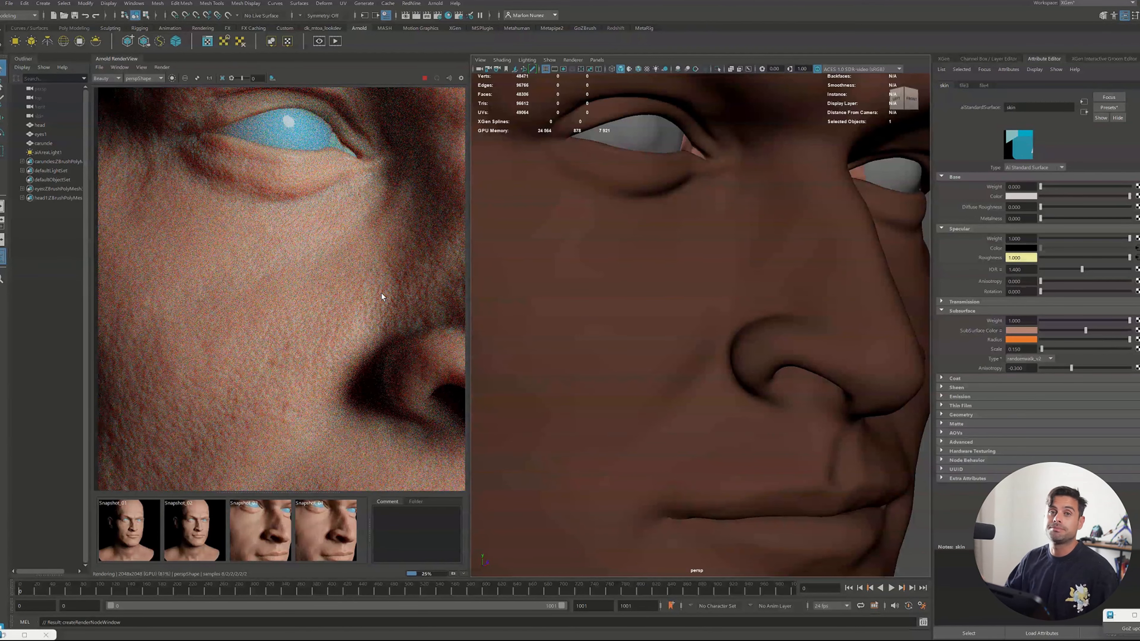
pyautogui.click(453, 573)
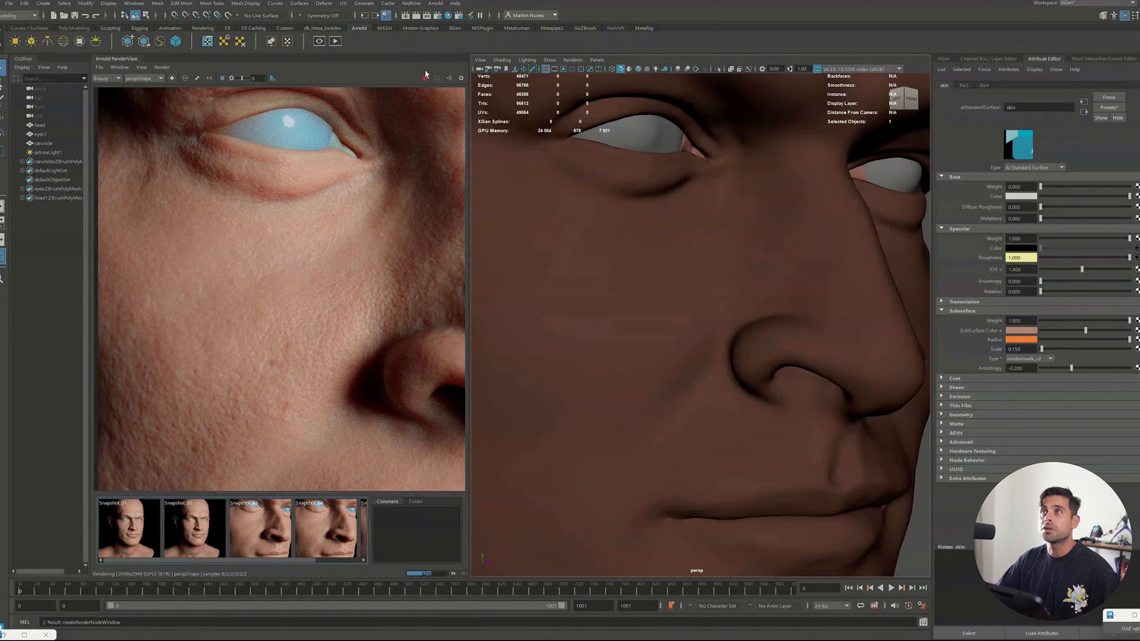
pyautogui.click(425, 77)
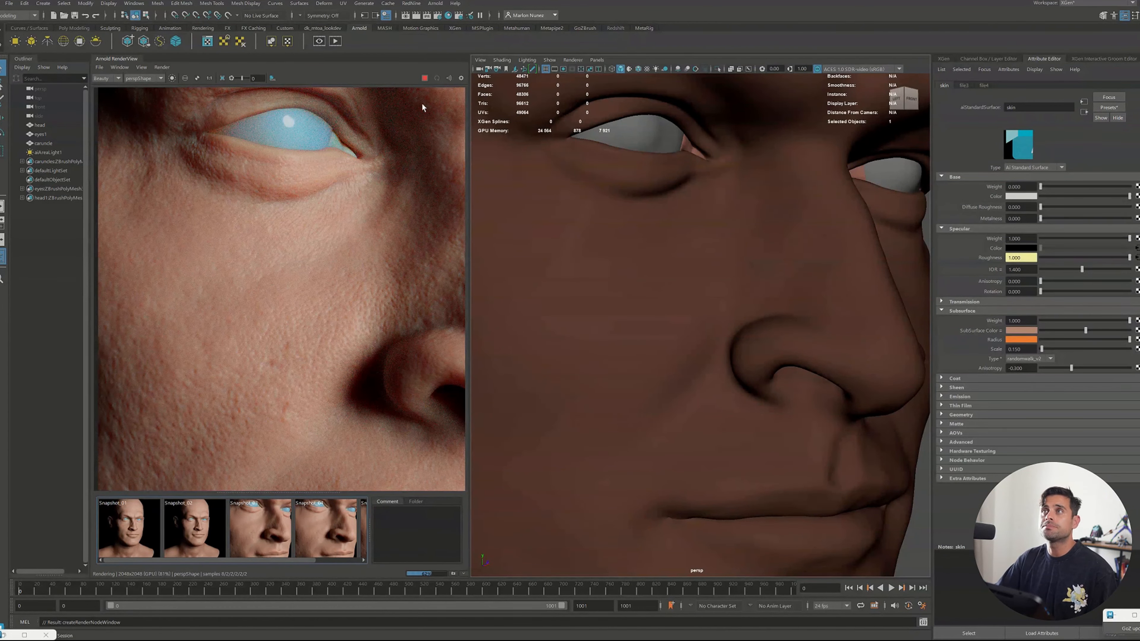
# Compare the newest cheek snapshot with the first close-up snapshot, switching between them to examine the skin's specular and surface detail
pyautogui.moveTo(309, 558); pyautogui.dragTo(361, 559)
pyautogui.click(213, 544)
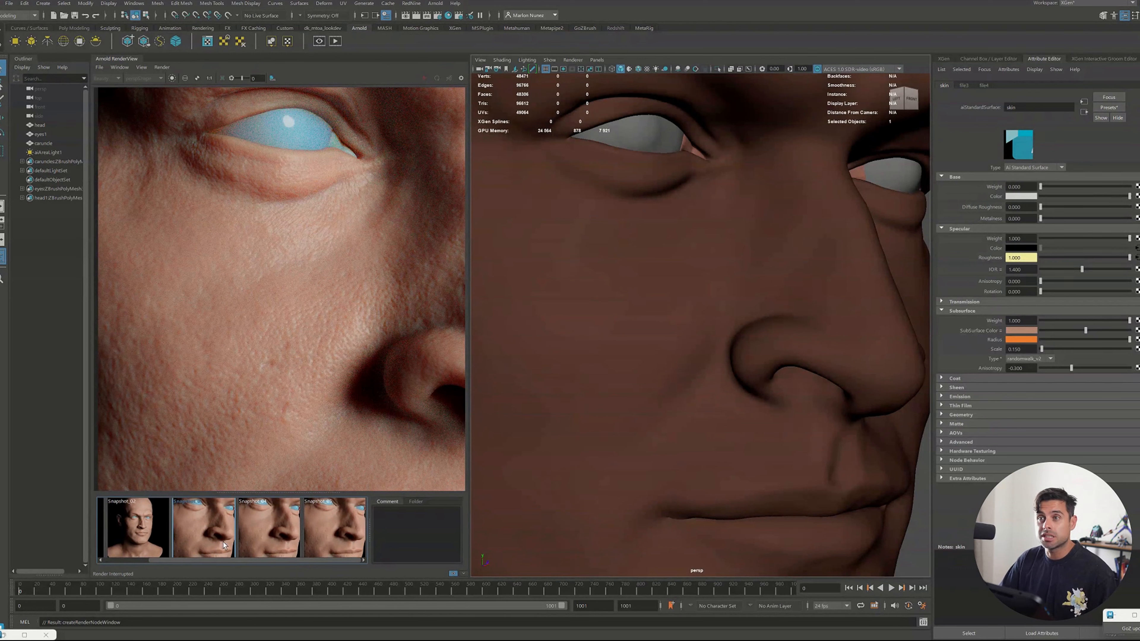
pyautogui.click(350, 541)
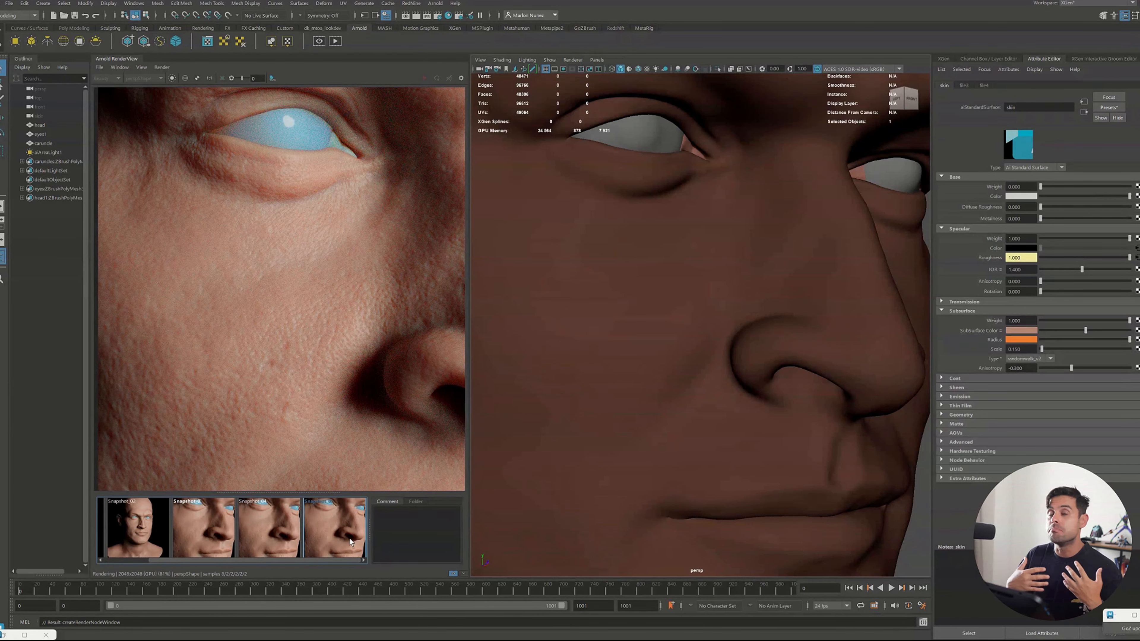
pyautogui.click(211, 535)
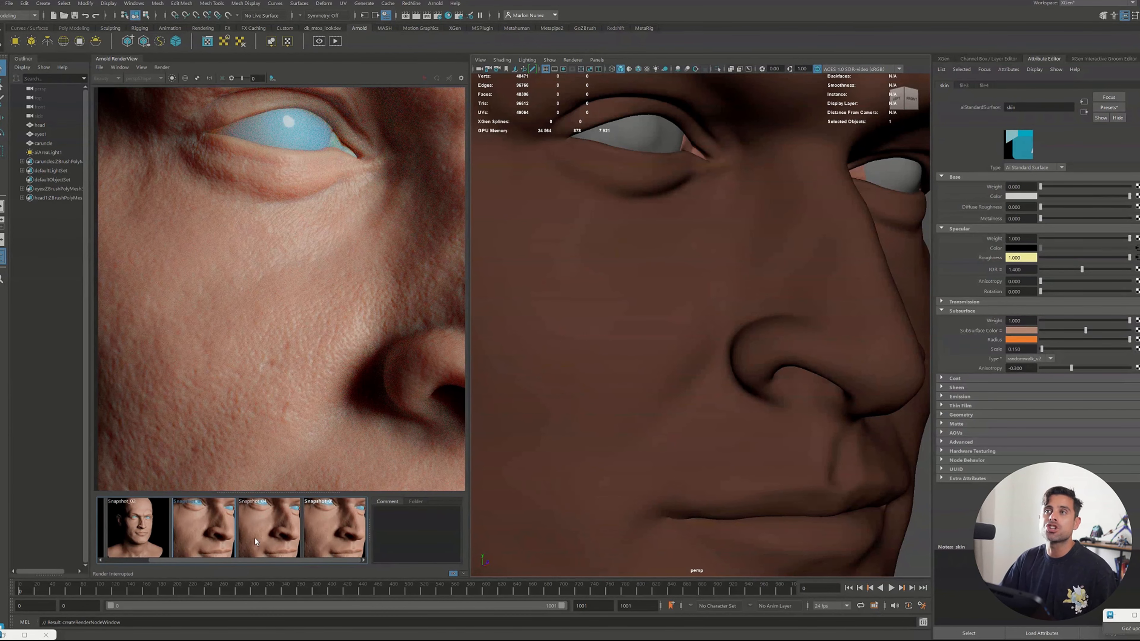
pyautogui.click(334, 526)
pyautogui.click(215, 525)
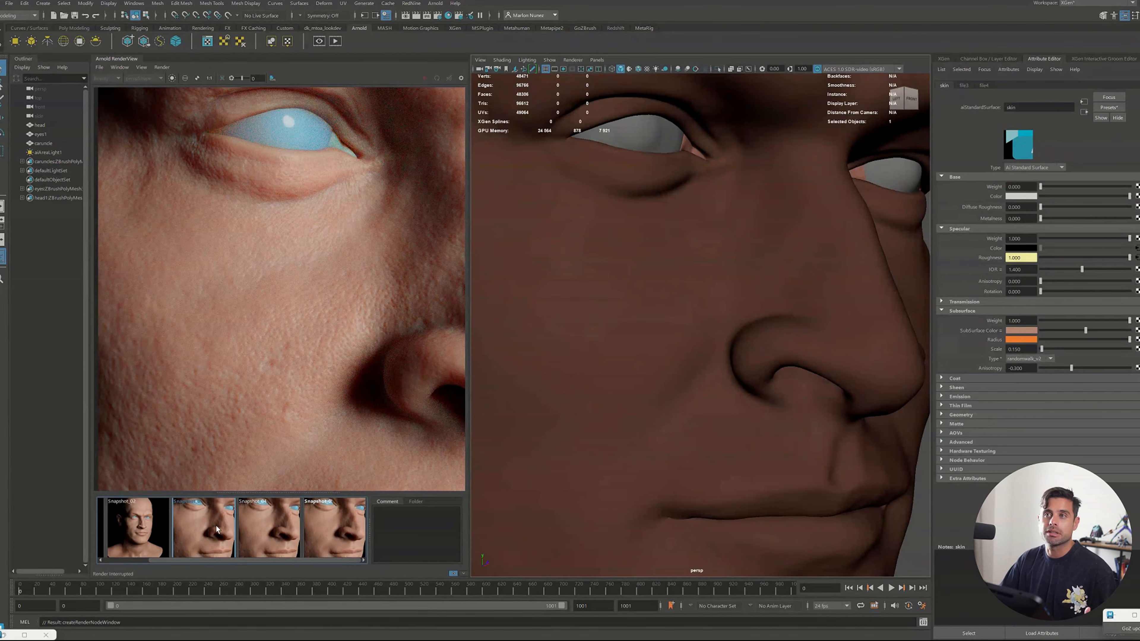
pyautogui.click(334, 527)
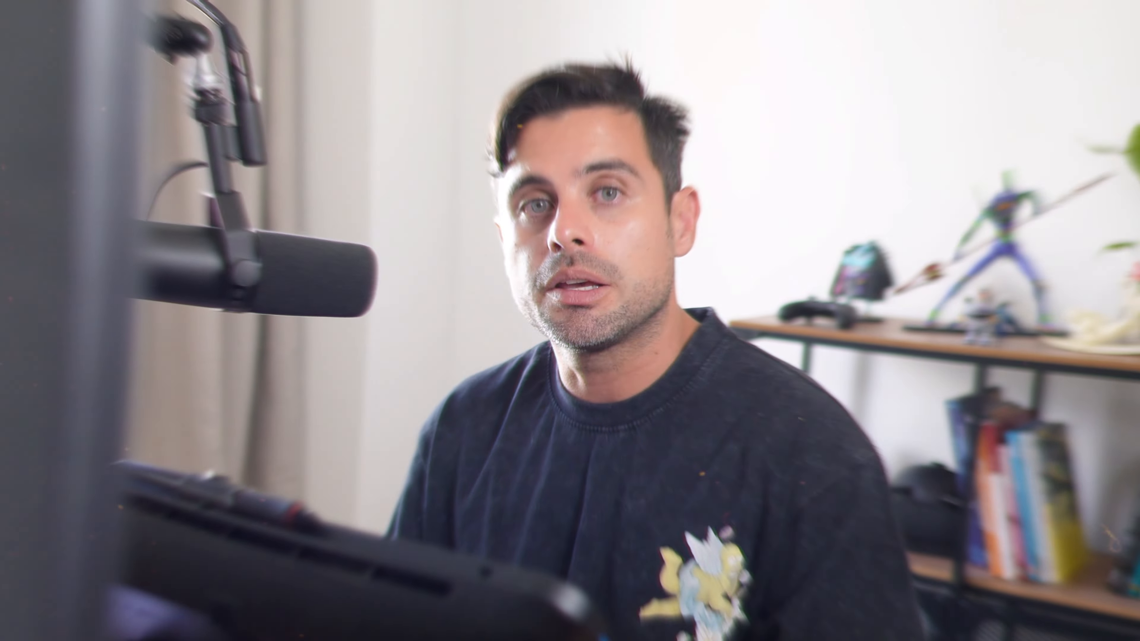